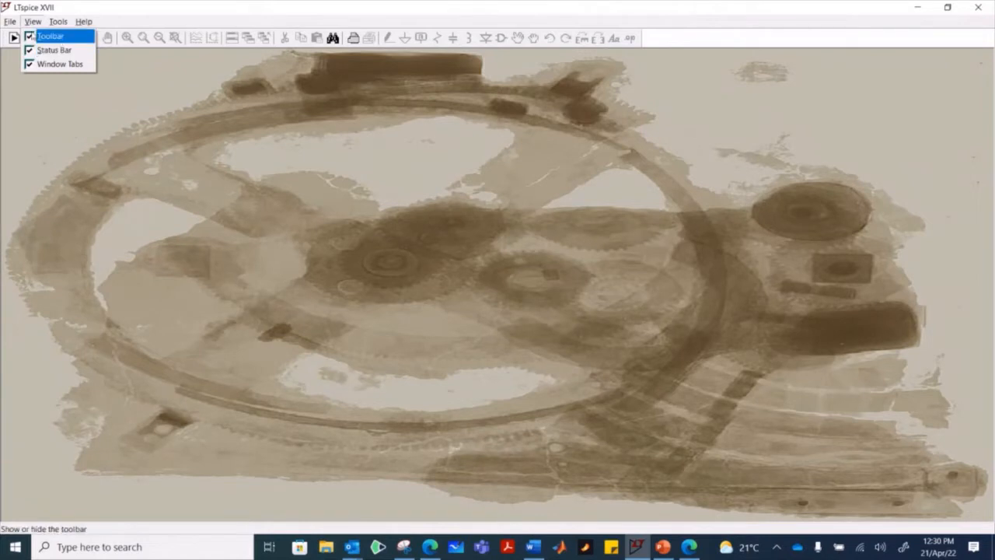
- Start a new schematic and choose the voltage source symbol from the component library
click(16, 22)
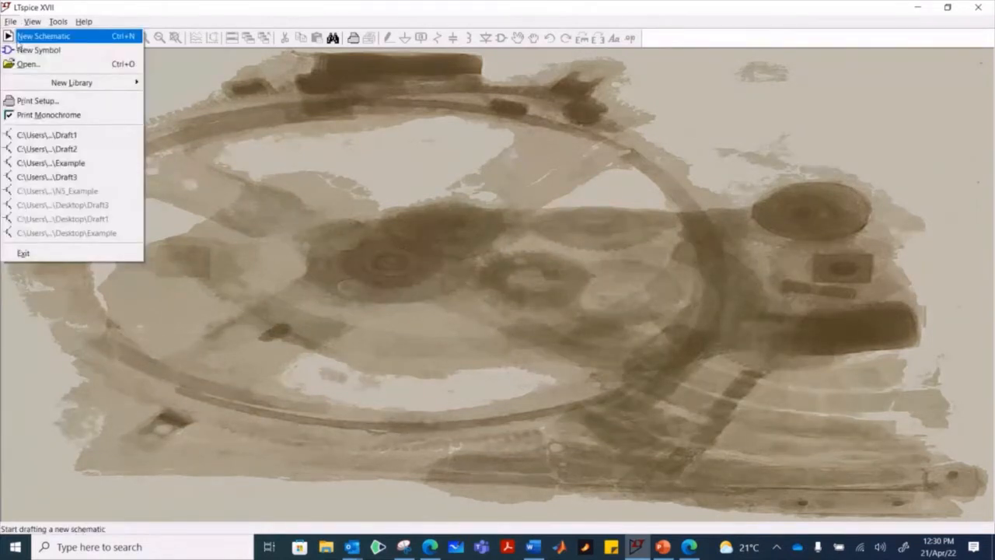
click(41, 34)
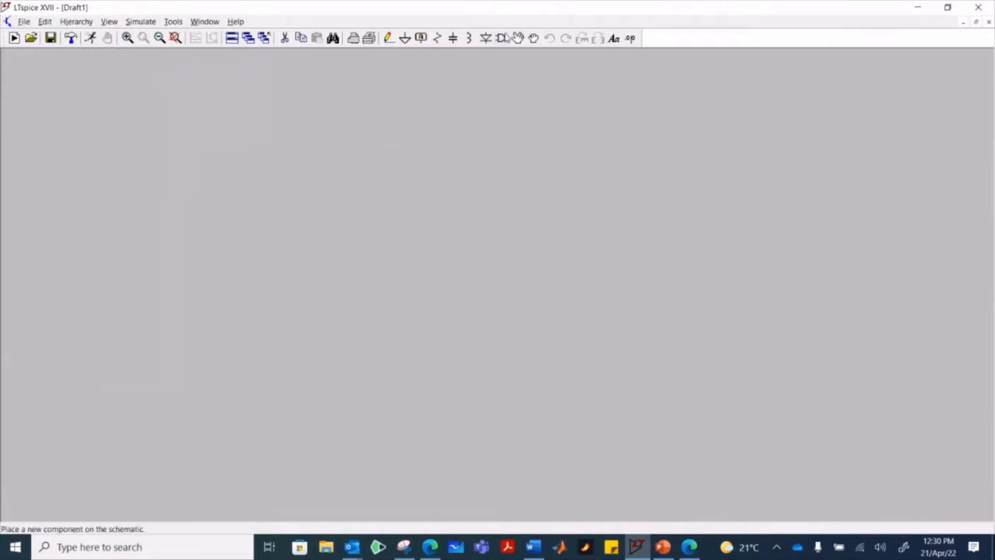
click(503, 39)
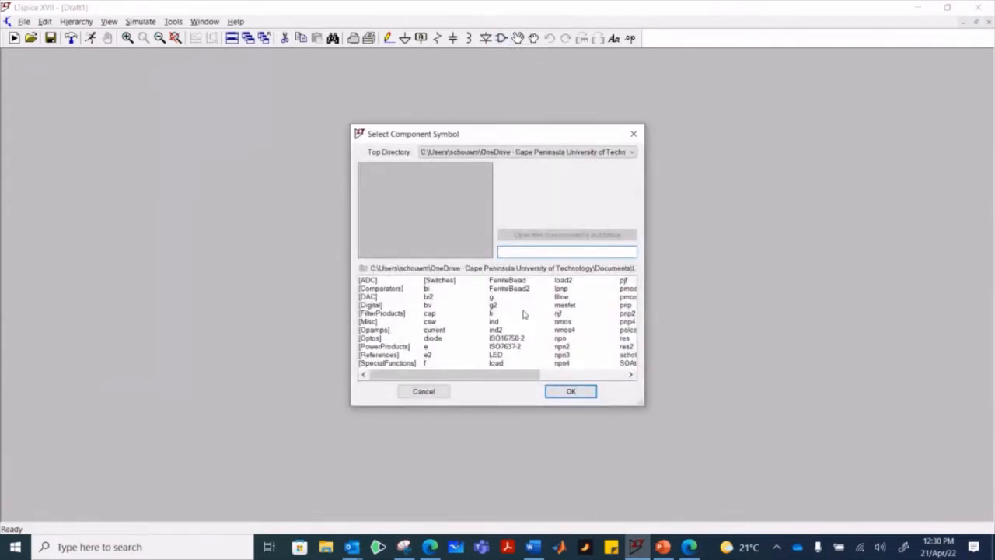
scroll(537, 301, right, 2)
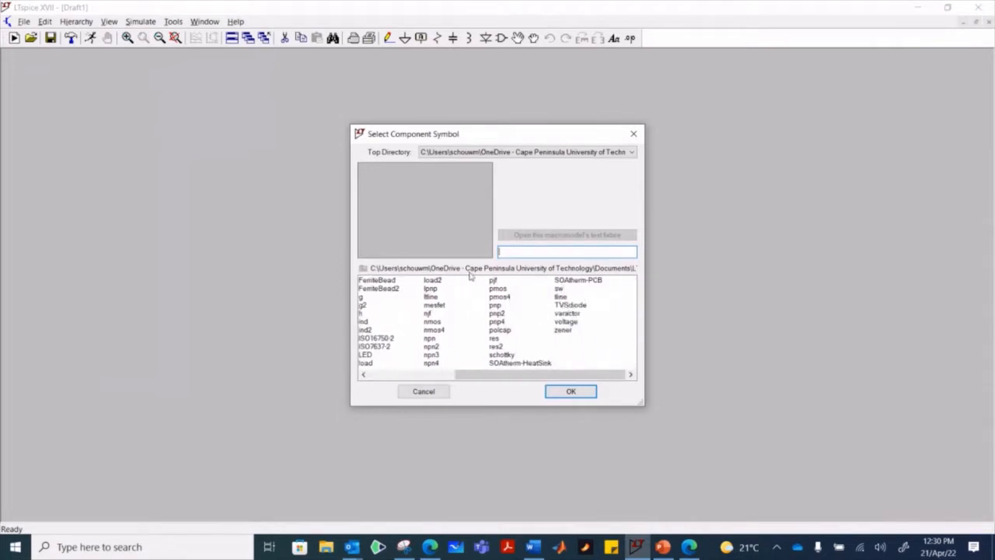
click(505, 324)
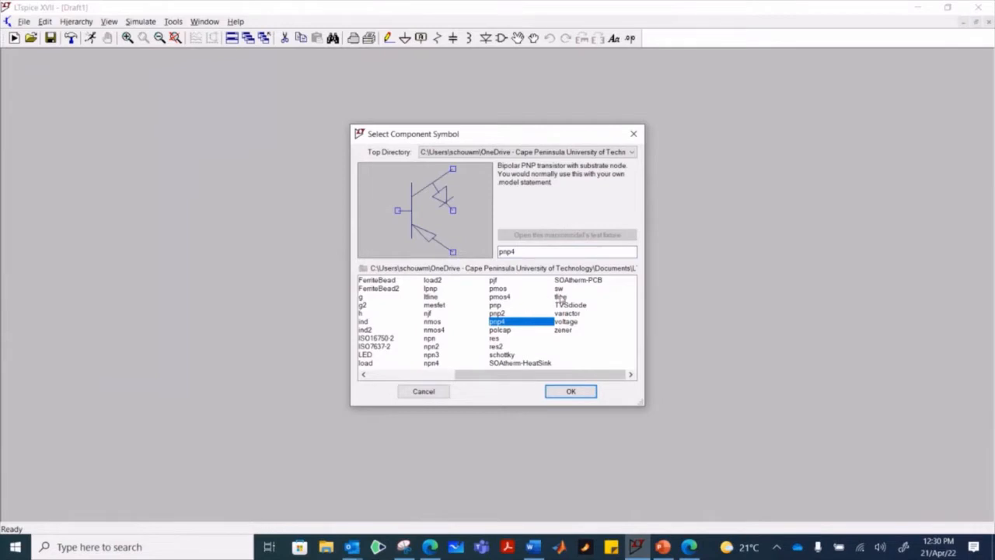
click(569, 323)
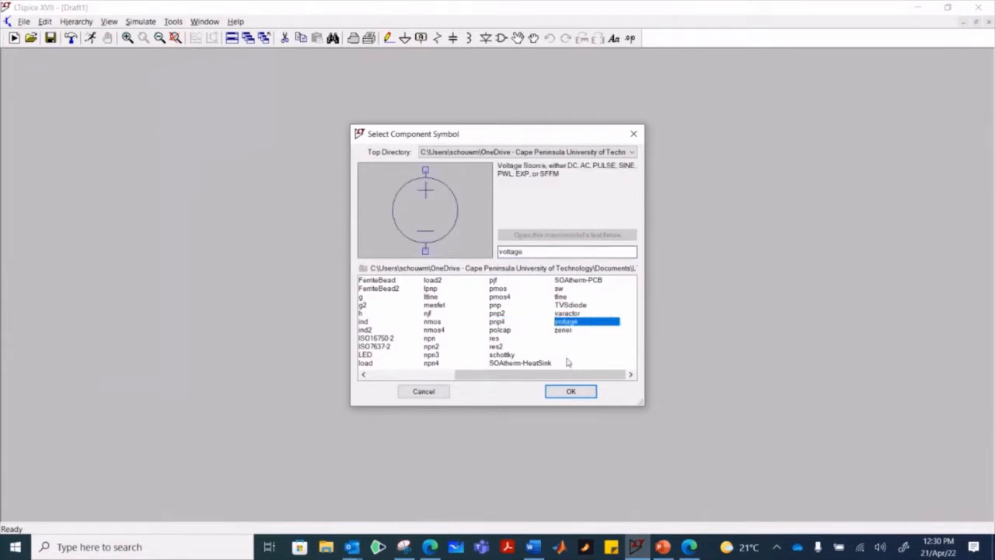
click(579, 393)
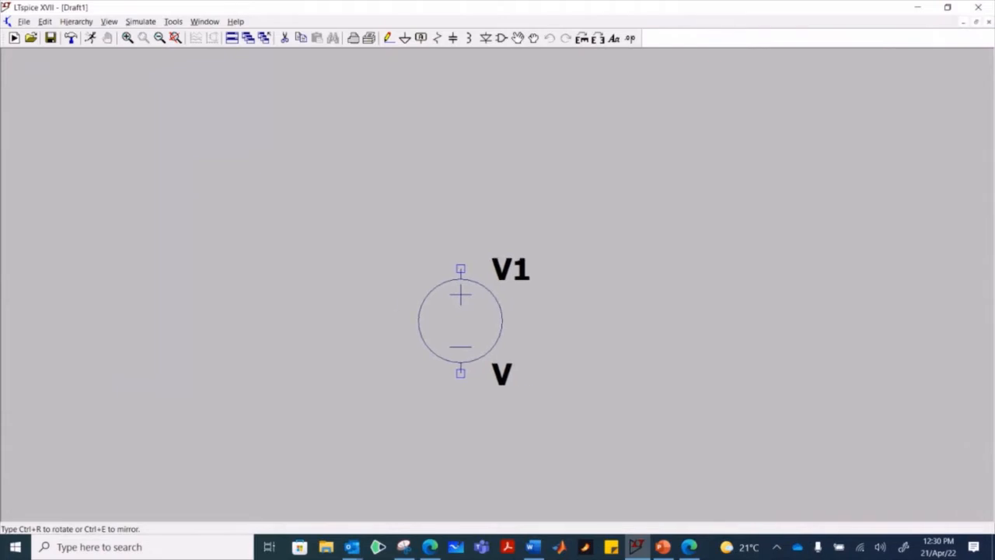
- Rotate the voltage source to horizontal with its positive terminal facing left and place it in the middle of the schematic
key(ctrl+r)
key(ctrl+r)
key(ctrl+r)
key(ctrl+r)
key(ctrl+r)
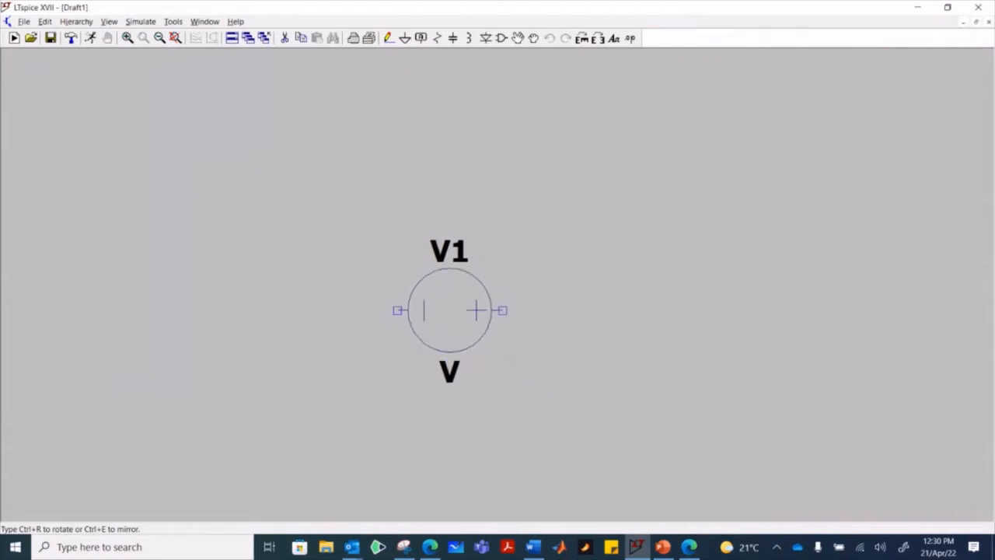
key(ctrl+r)
key(ctrl+r)
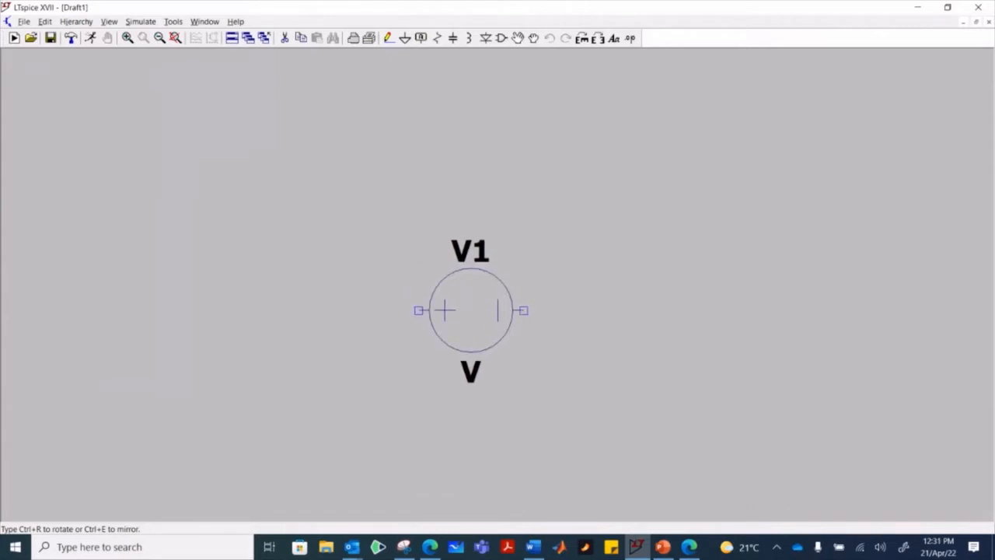
key(ctrl+r)
key(ctrl+r)
key(ctrl+r)
key(ctrl+r)
click(471, 310)
key(Escape)
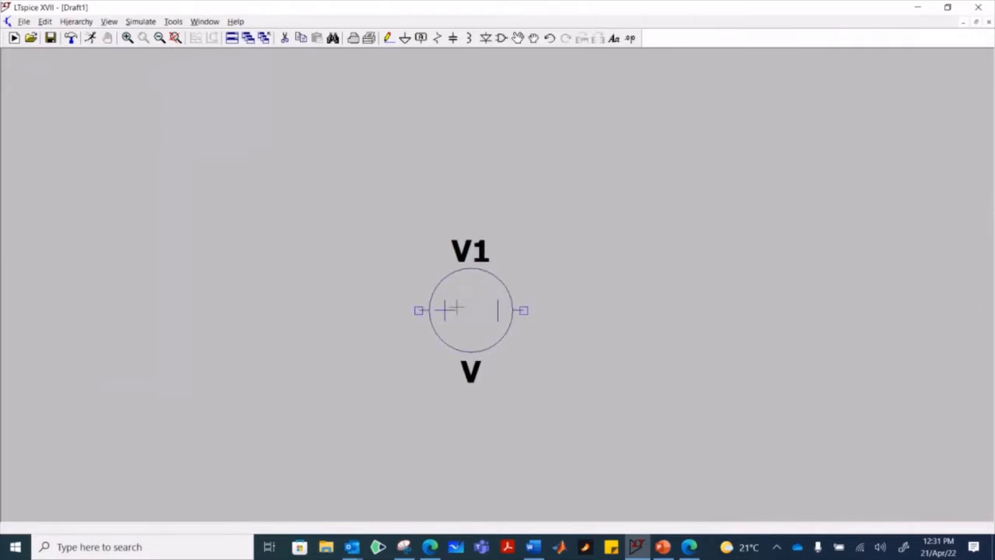
- Draw a wire from the source's positive terminal out to the left, up, and a short way inward along the circuit's upper side
scroll(457, 309, down, 3)
scroll(464, 309, down, 1)
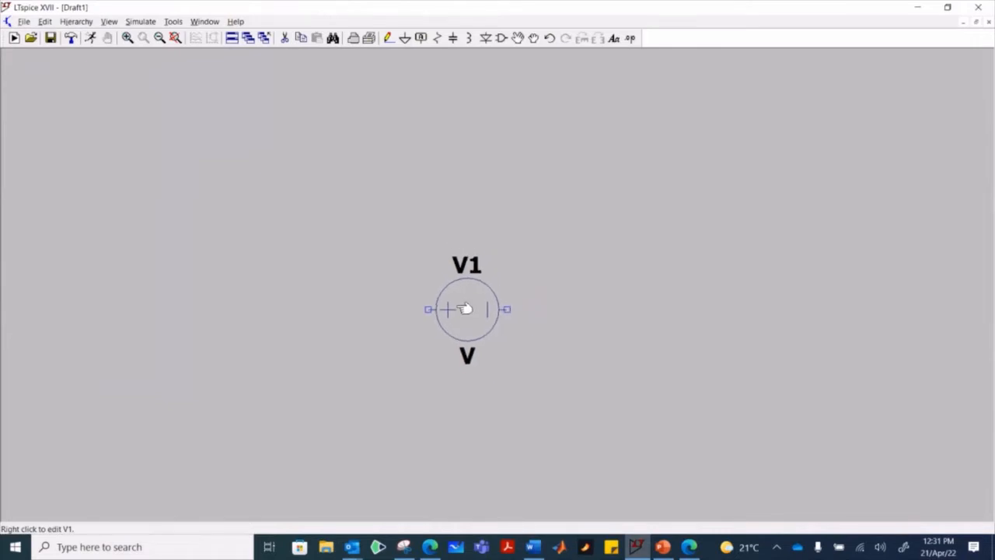
click(388, 37)
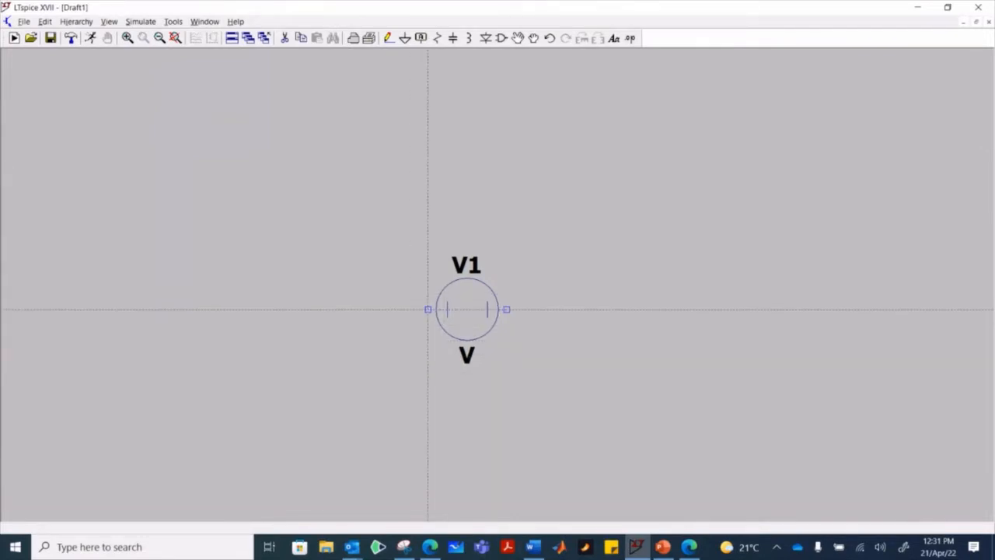
click(427, 309)
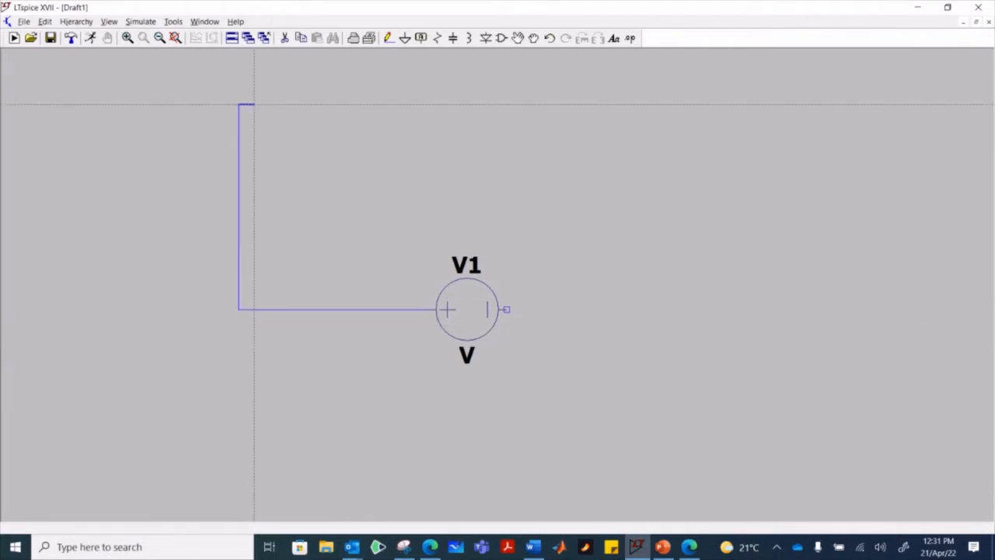
click(301, 104)
key(Escape)
- Draw a wire from the source's negative terminal out to the right, up, and a short way inward, mirroring the other side
click(390, 38)
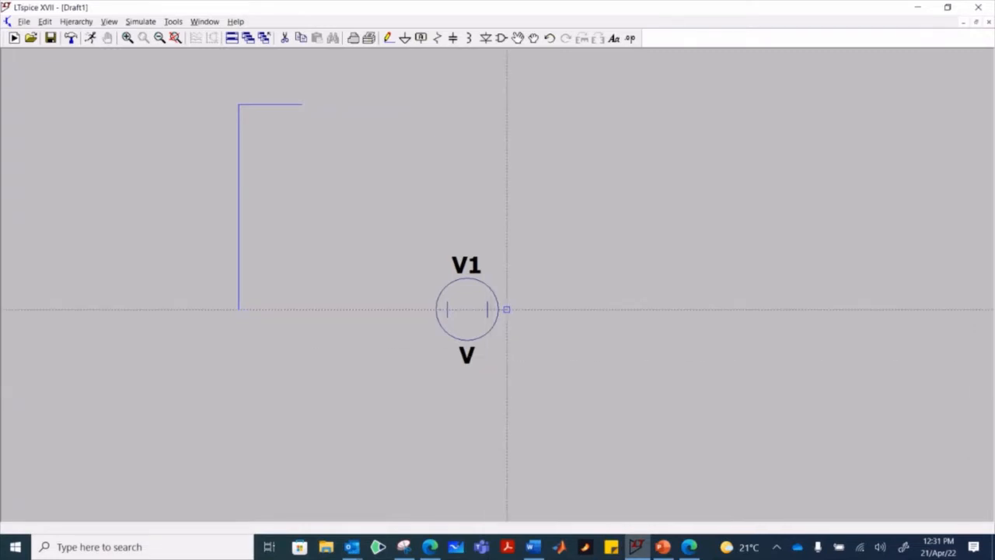
click(507, 309)
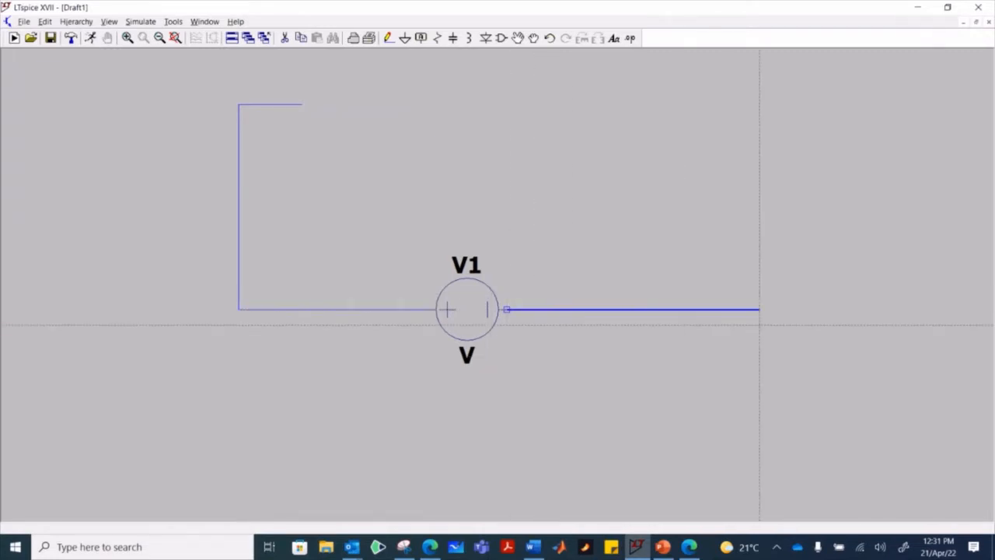
click(774, 309)
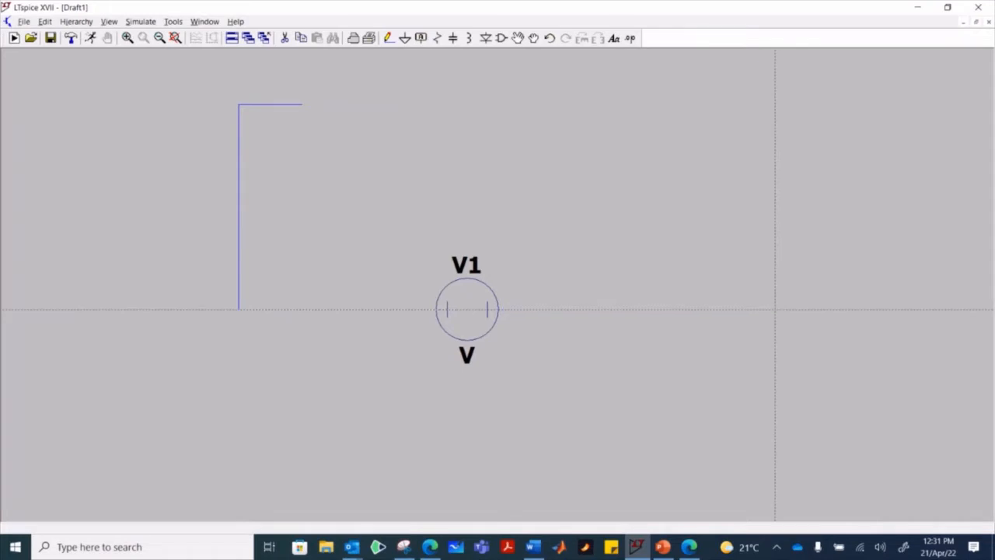
click(774, 103)
click(711, 103)
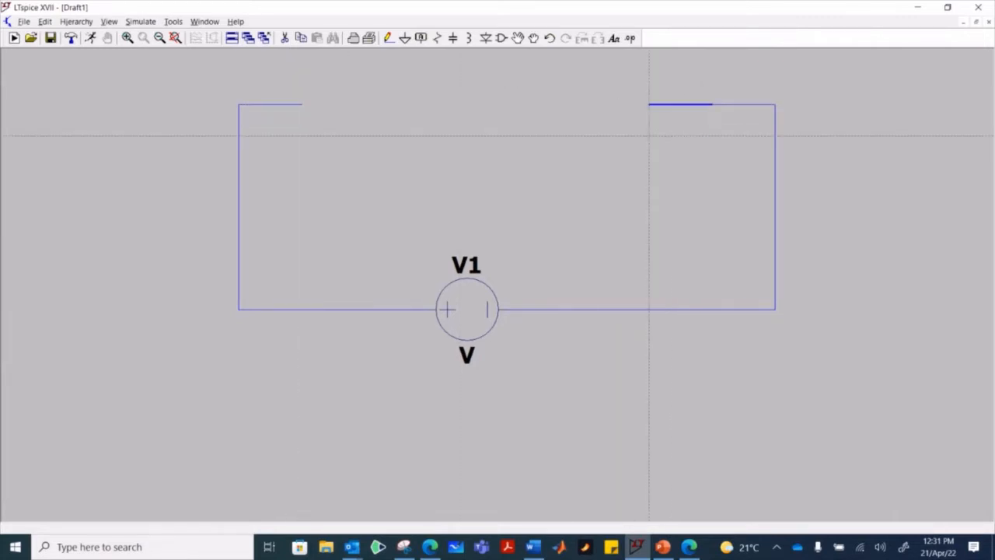
key(Escape)
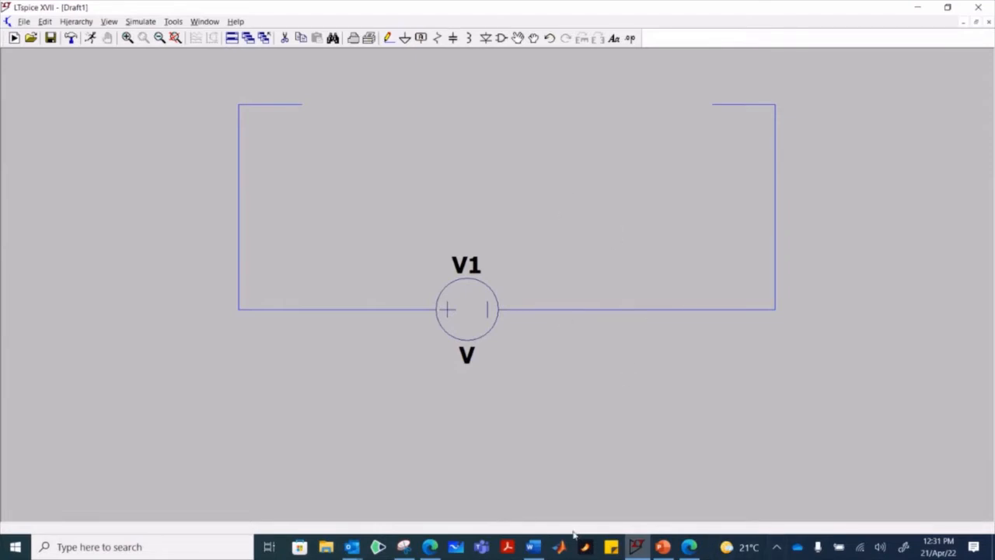
- Place a resistor horizontally at the free end of the wire coming from the source's positive terminal
click(437, 38)
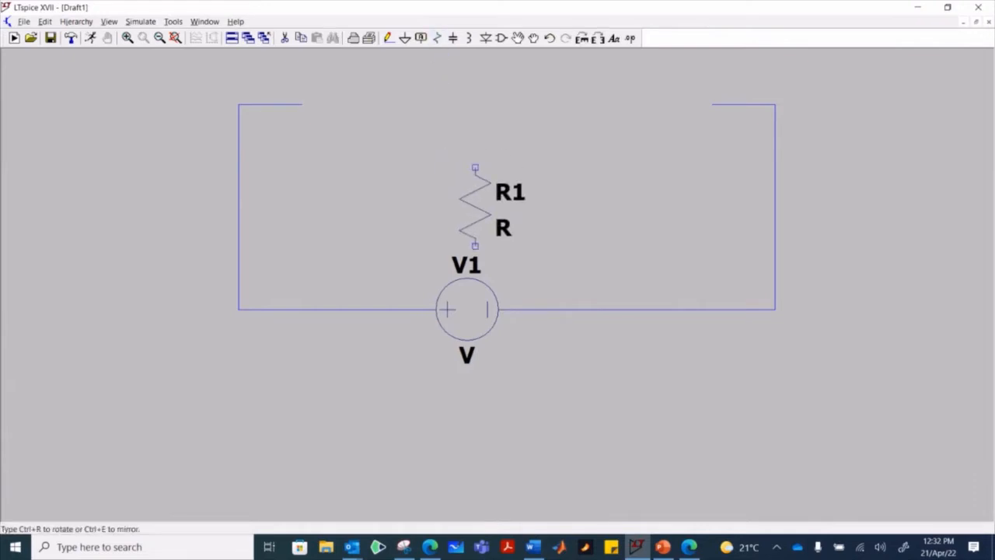
key(ctrl+r)
key(ctrl+r)
key(ctrl+r)
key(ctrl+r)
key(ctrl+r)
key(ctrl+r)
key(ctrl+r)
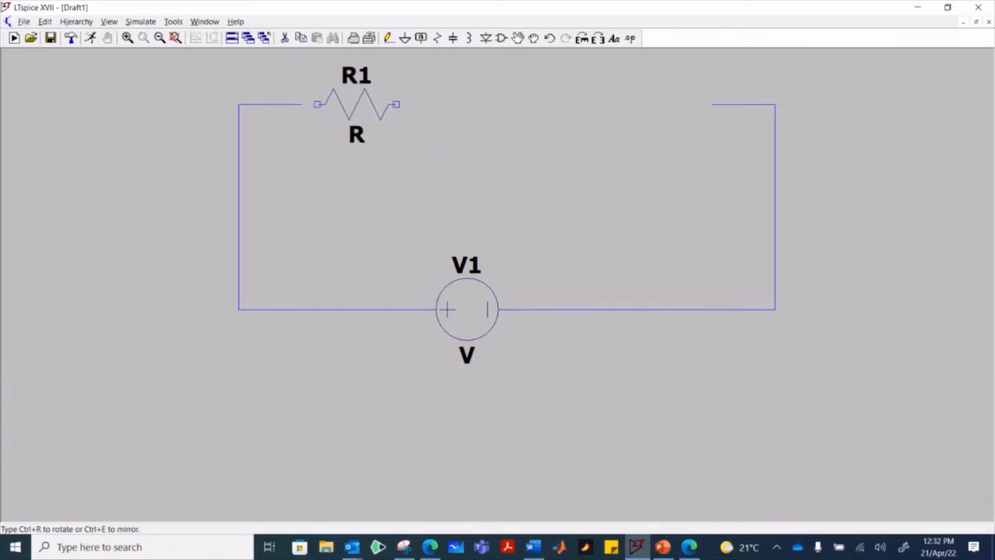
click(340, 104)
key(Escape)
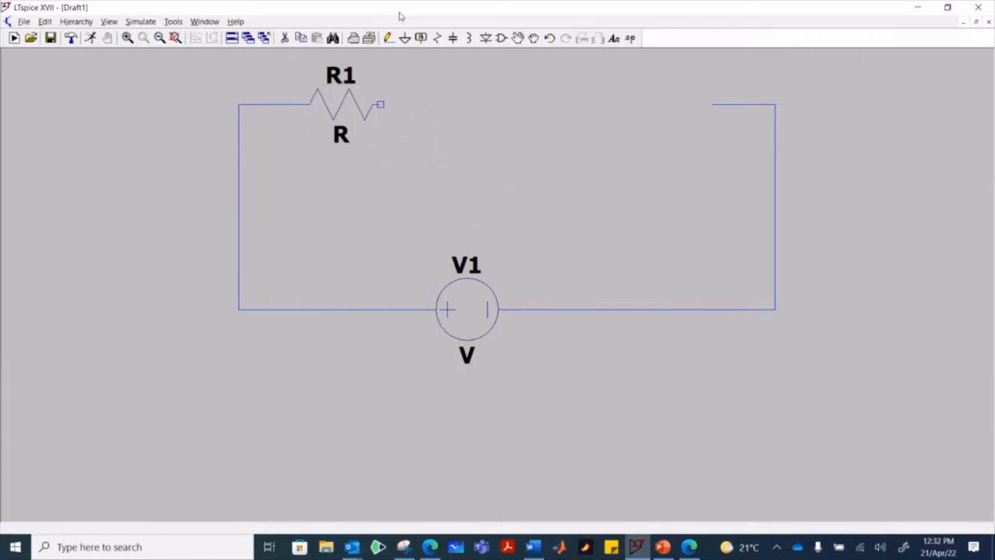
- Extend a short wire from the resistor's free terminal and place a horizontal inductor at its end
click(389, 38)
click(380, 104)
click(444, 104)
key(Escape)
click(468, 38)
key(ctrl+r)
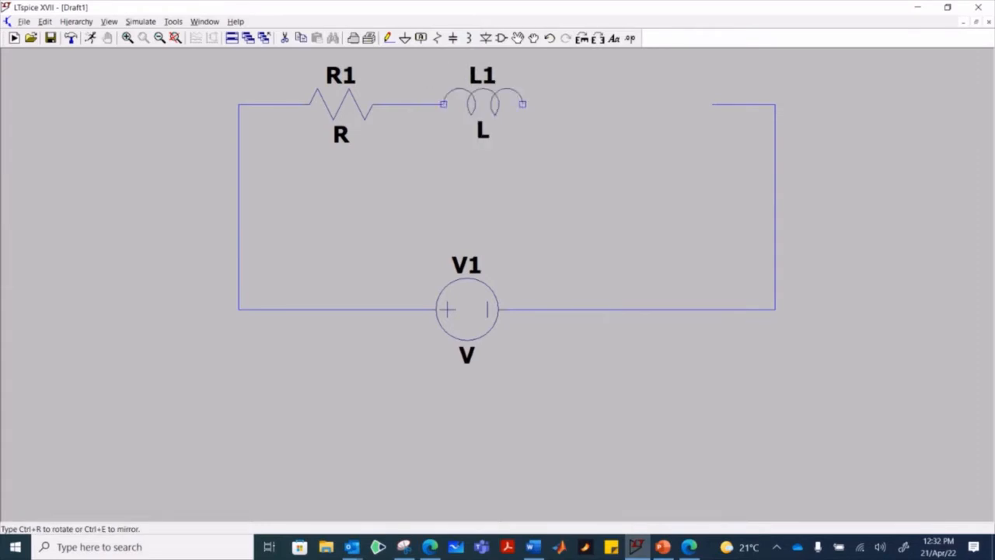
click(443, 104)
key(Escape)
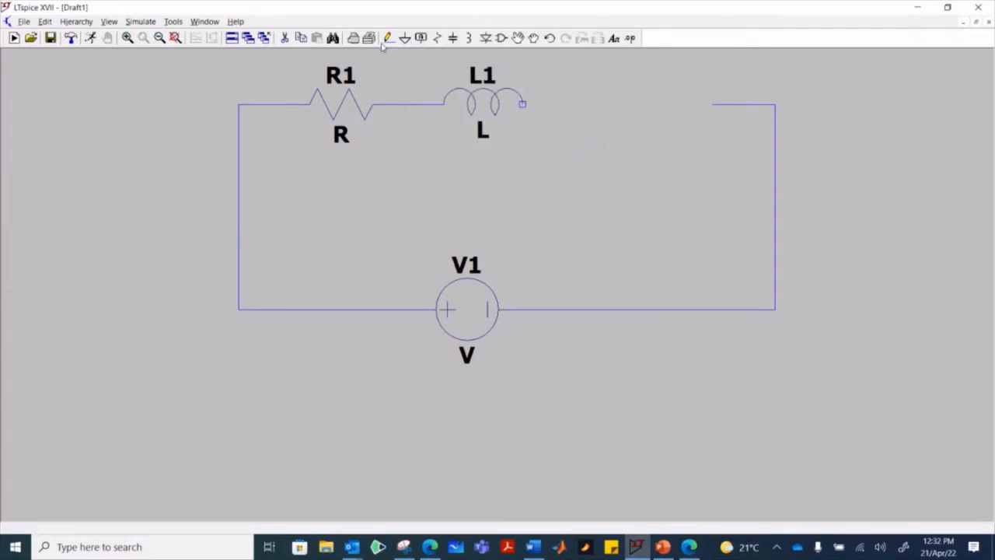
- Extend a wire from the inductor's free terminal and place a single horizontal capacitor at its end
click(387, 38)
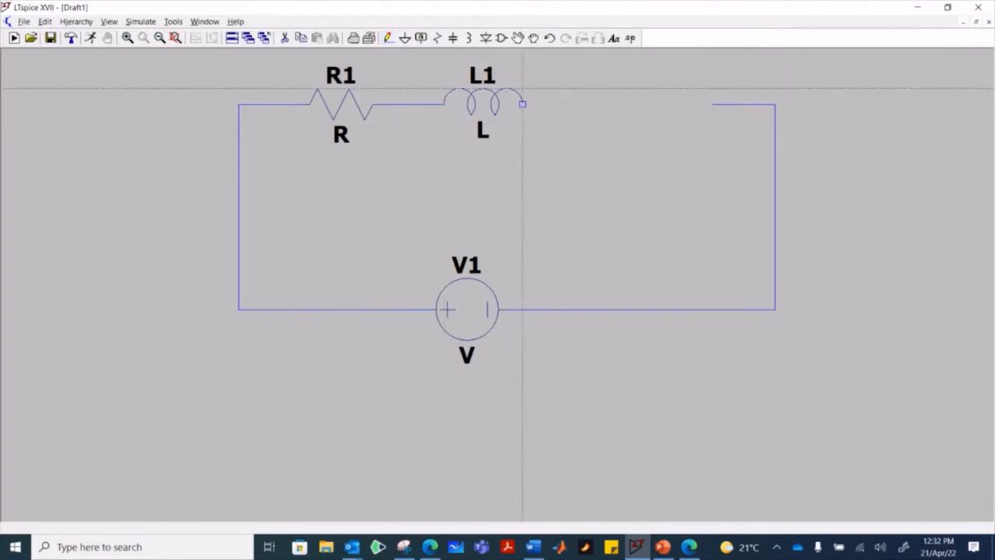
click(522, 104)
click(617, 103)
click(775, 309)
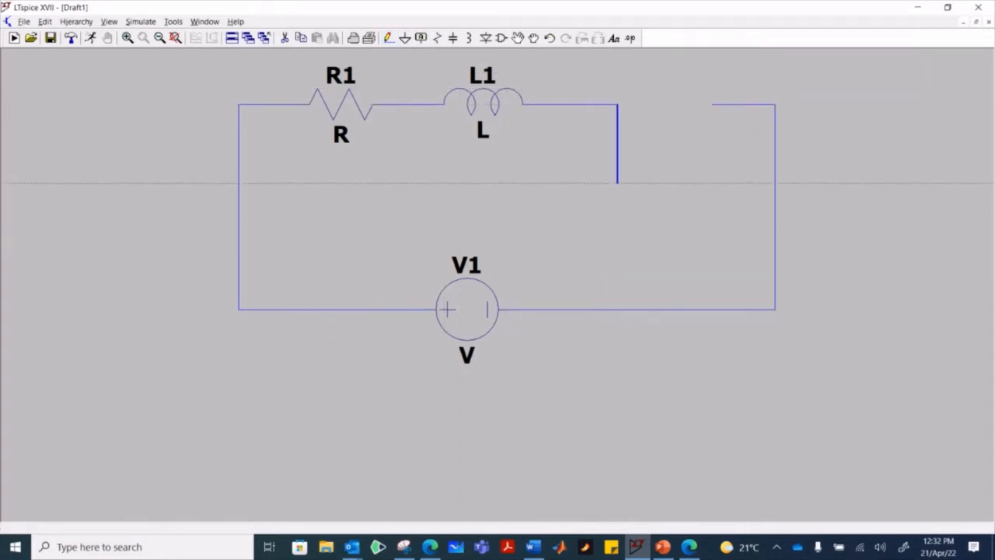
click(452, 37)
key(ctrl+r)
click(648, 103)
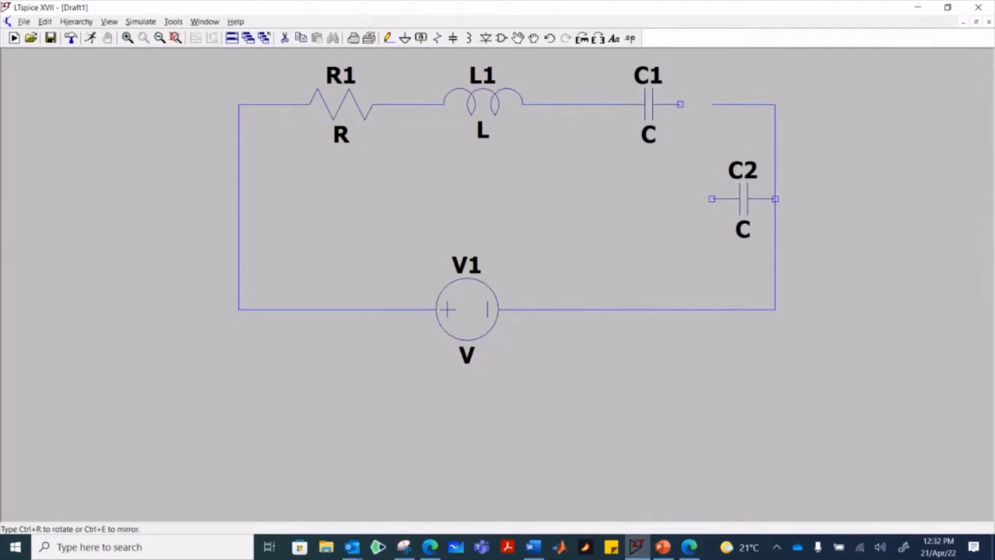
key(Escape)
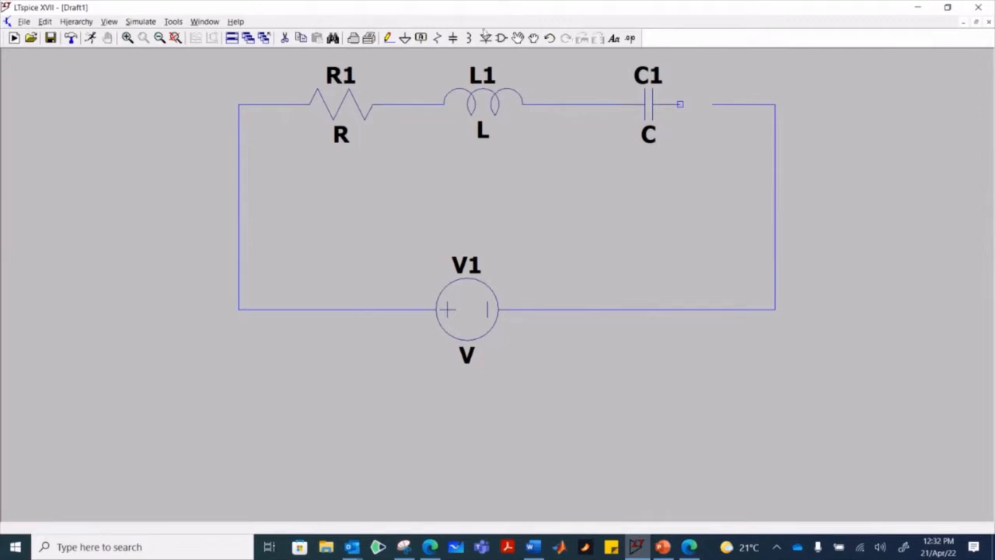
- Wire the capacitor's free terminal to the source's negative side to close the series loop
click(388, 37)
click(680, 104)
click(774, 104)
click(775, 309)
key(Escape)
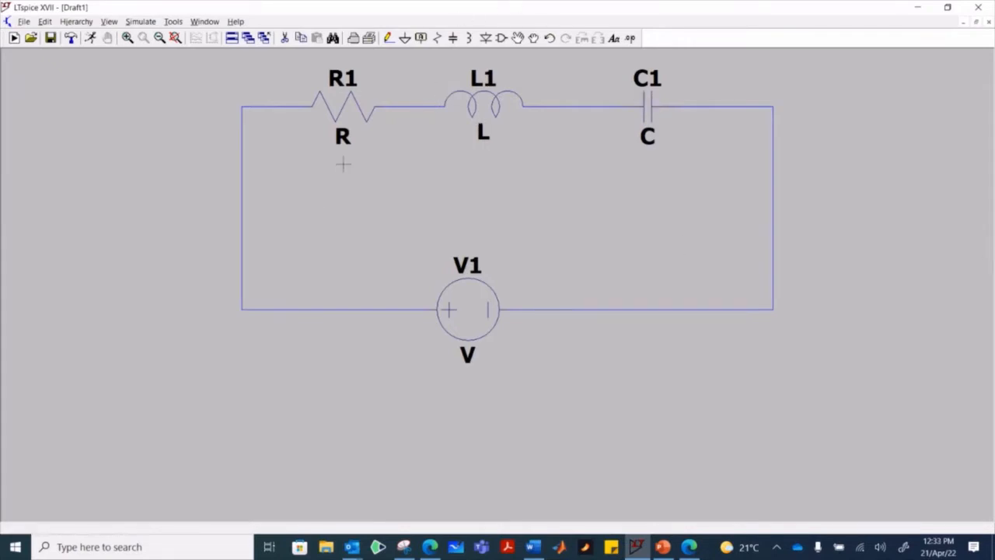
right_click(358, 121)
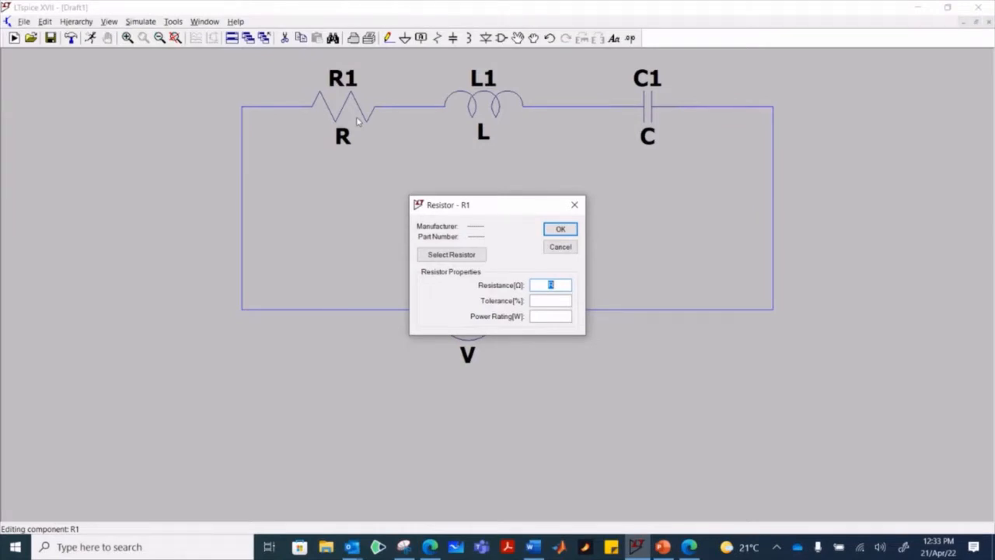
text(1)
click(575, 205)
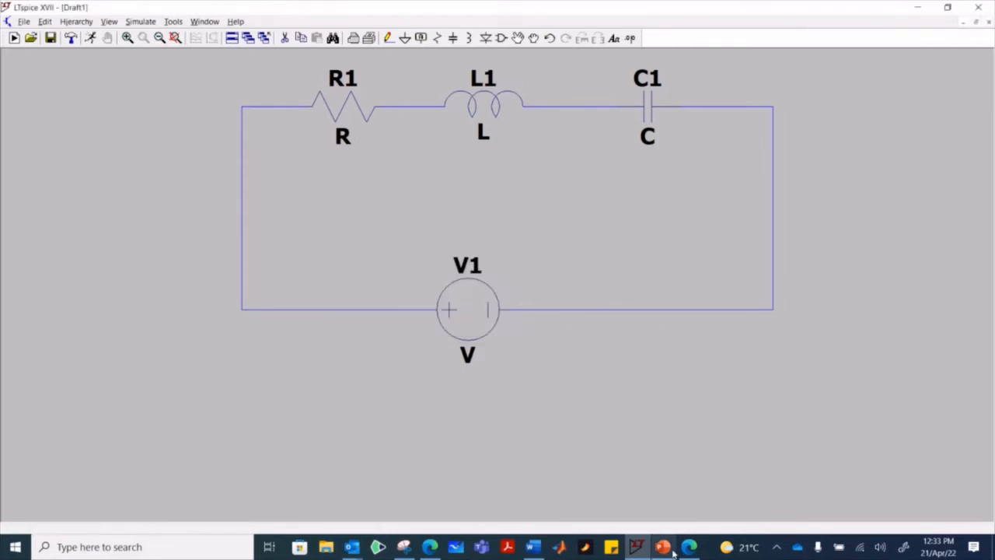
- Check the component values on the PowerPoint problem slide, return to LTspice and set the resistor's resistance to 17 ohms
click(669, 548)
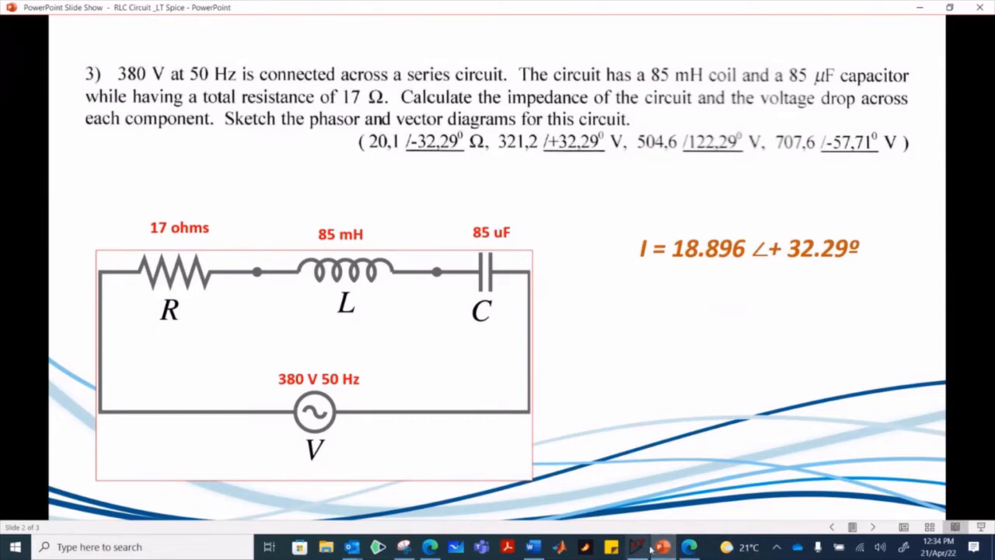
click(637, 546)
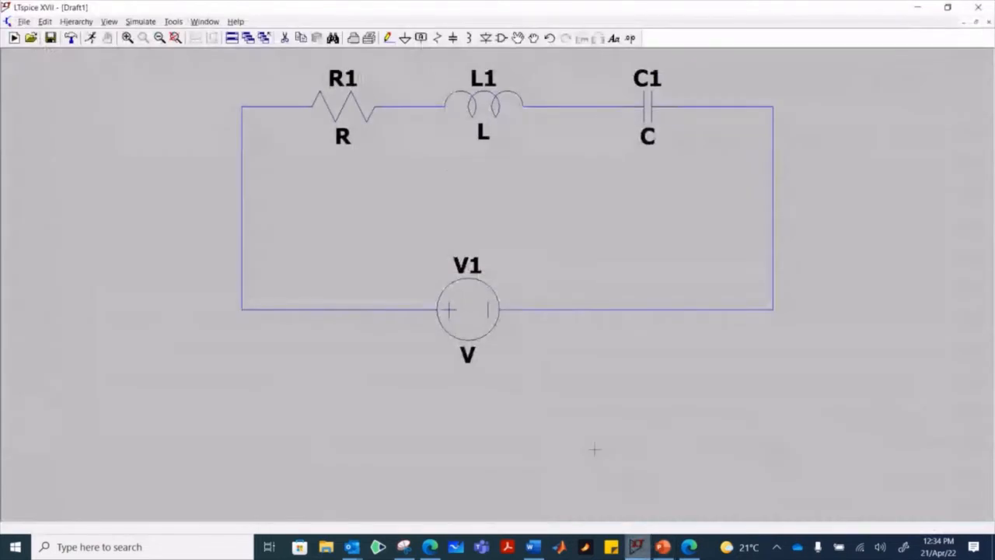
right_click(348, 93)
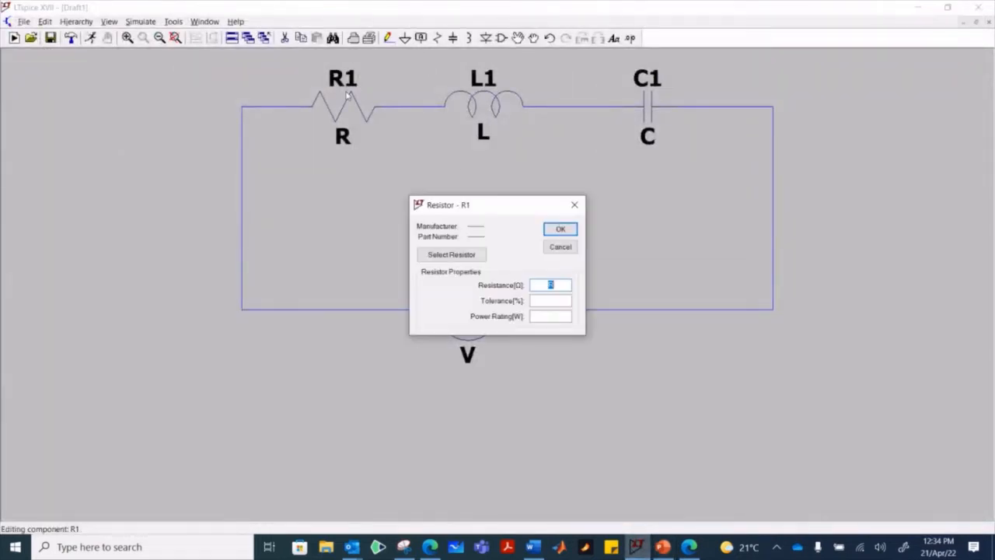
text(17)
key(Return)
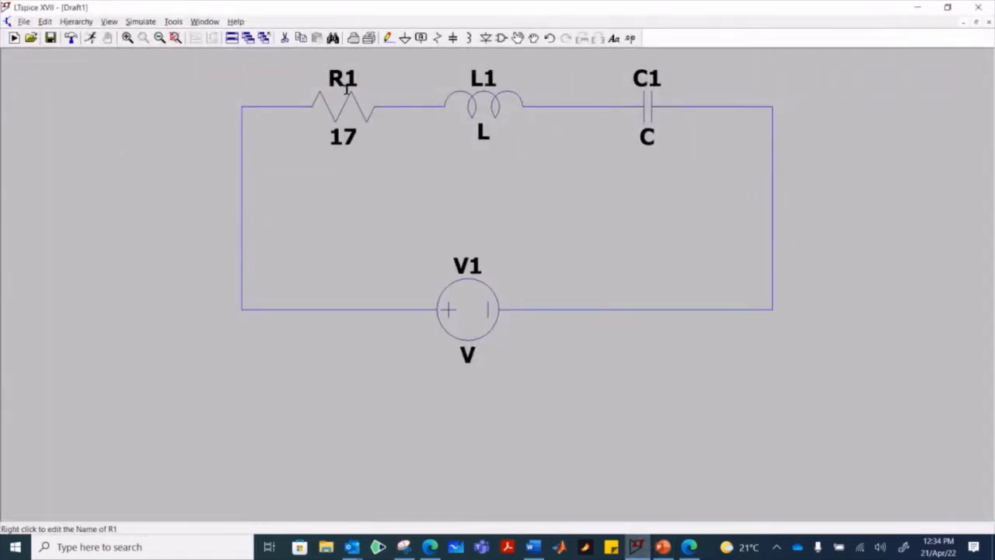
- Set the inductor's inductance to 85 mH
right_click(484, 107)
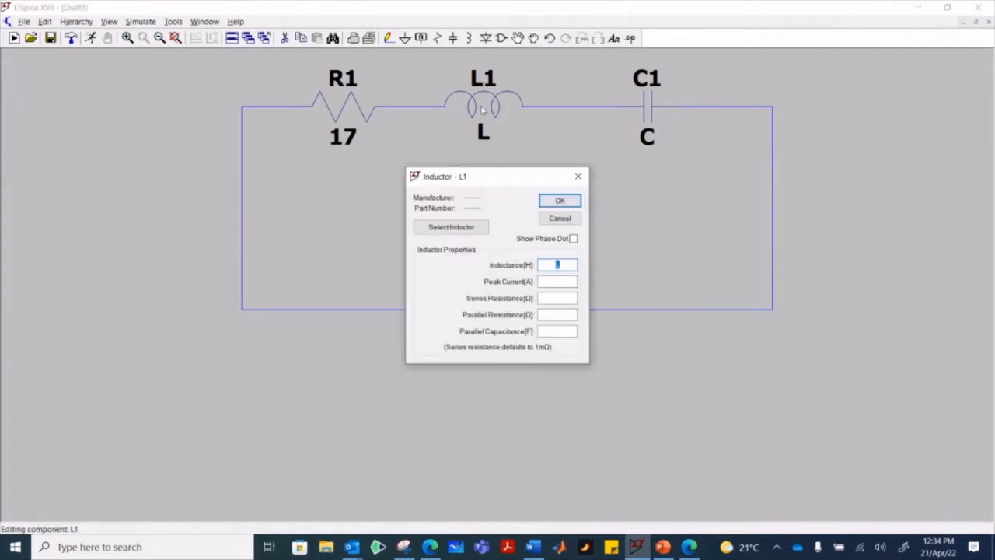
text(85mH)
click(573, 203)
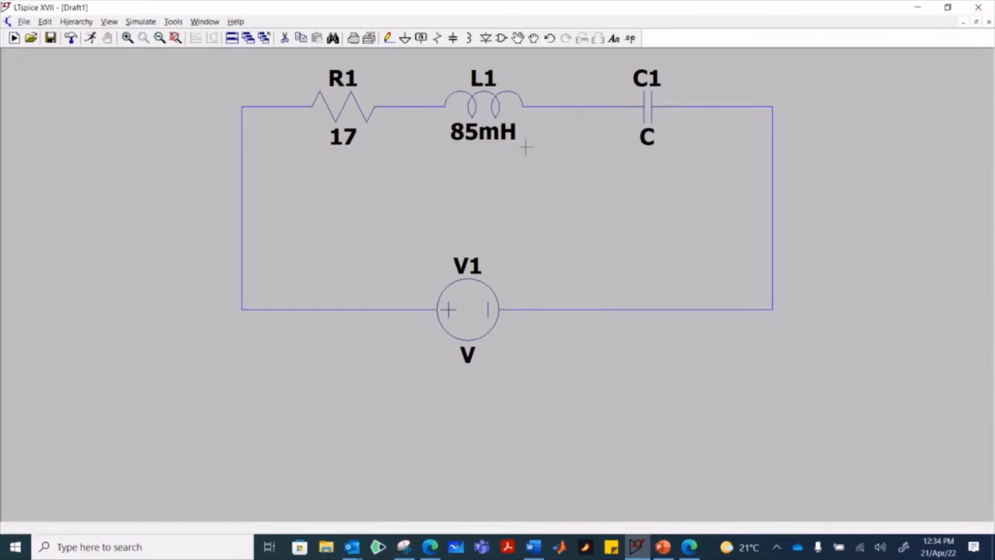
- Set the capacitor's capacitance to 85 µF
right_click(648, 99)
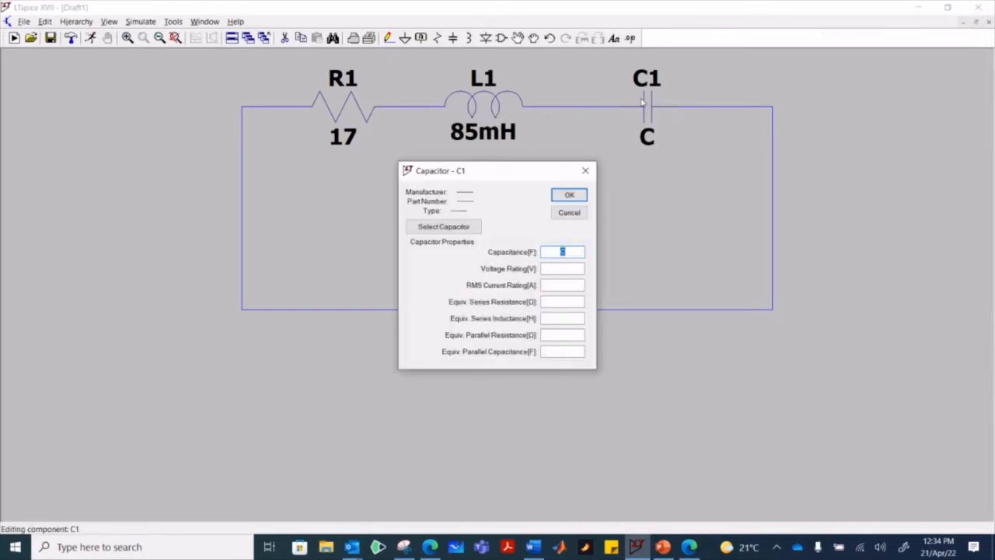
text(85uF)
click(571, 193)
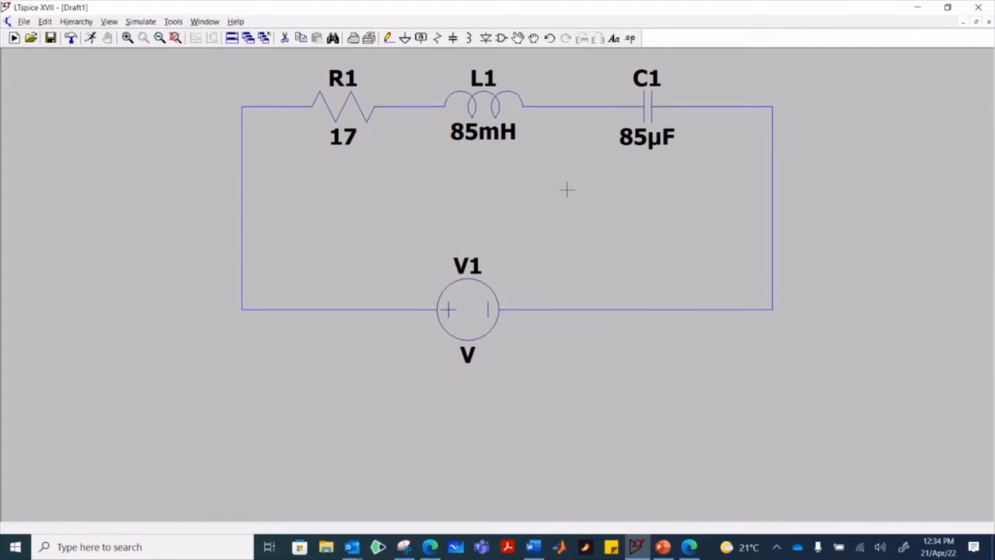
- Open the voltage source's advanced settings and set its small-signal AC amplitude to 380
scroll(563, 168, down, 1)
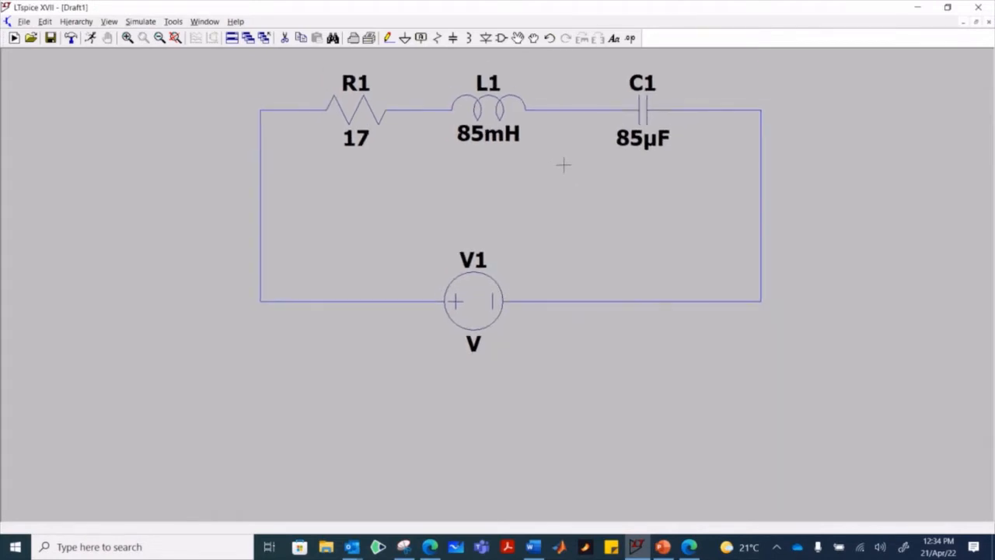
right_click(478, 313)
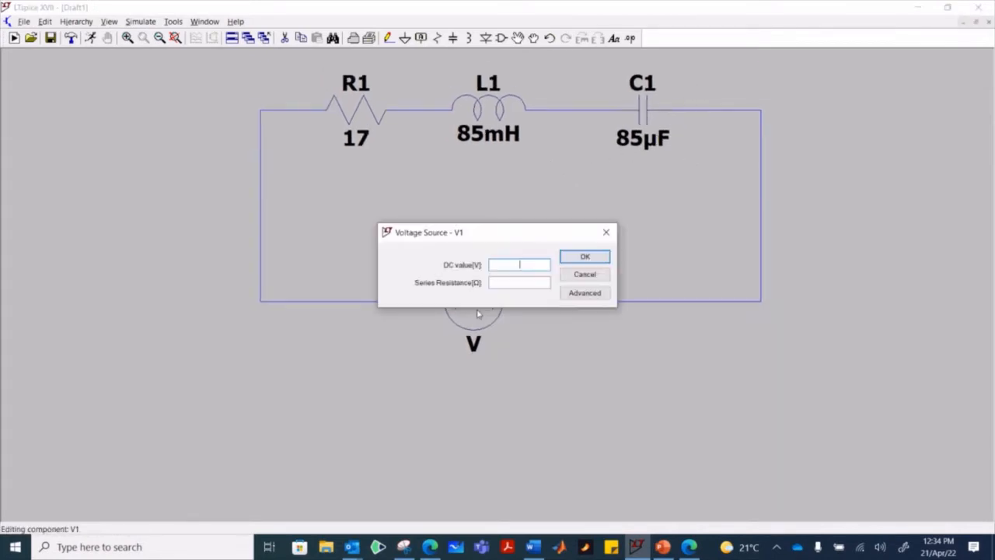
click(607, 231)
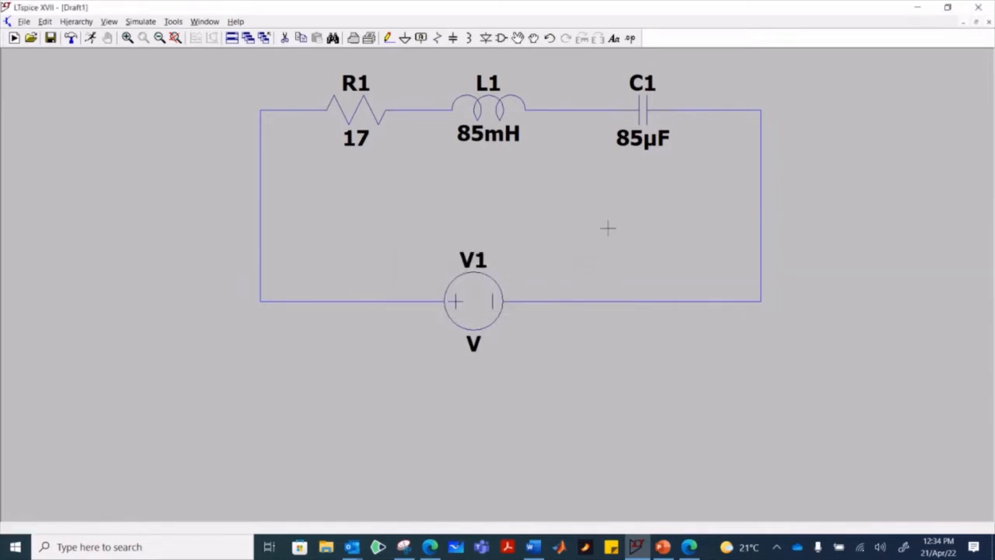
right_click(485, 290)
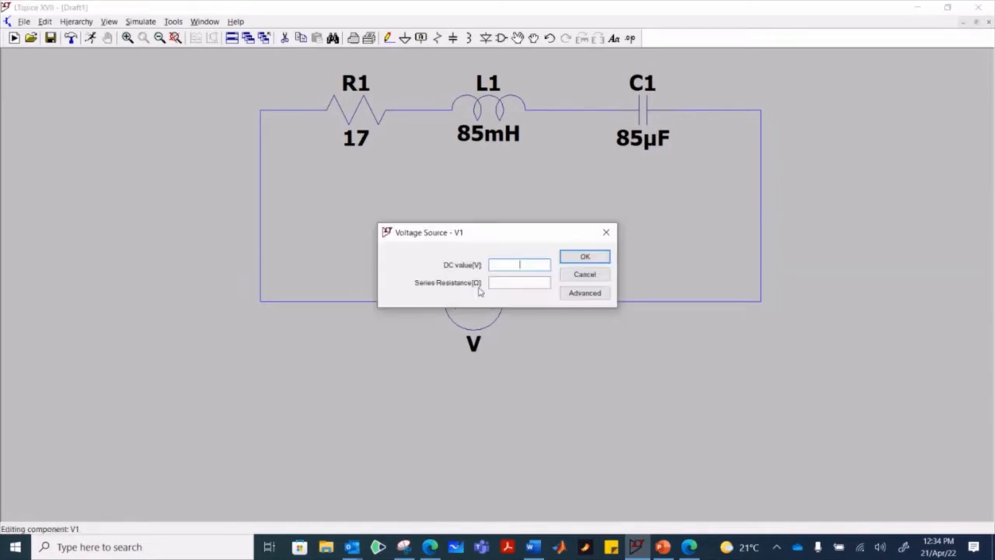
click(572, 296)
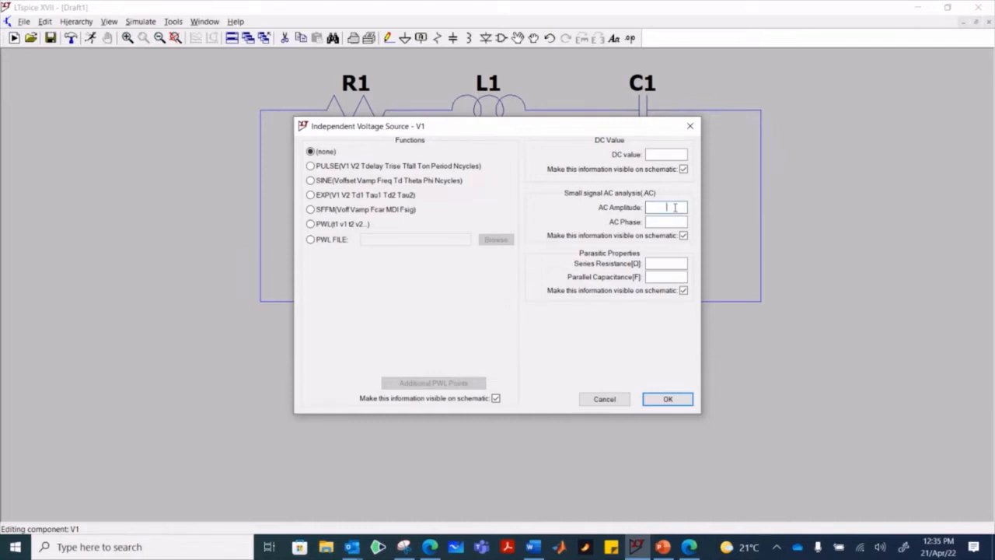
text(380)
click(671, 399)
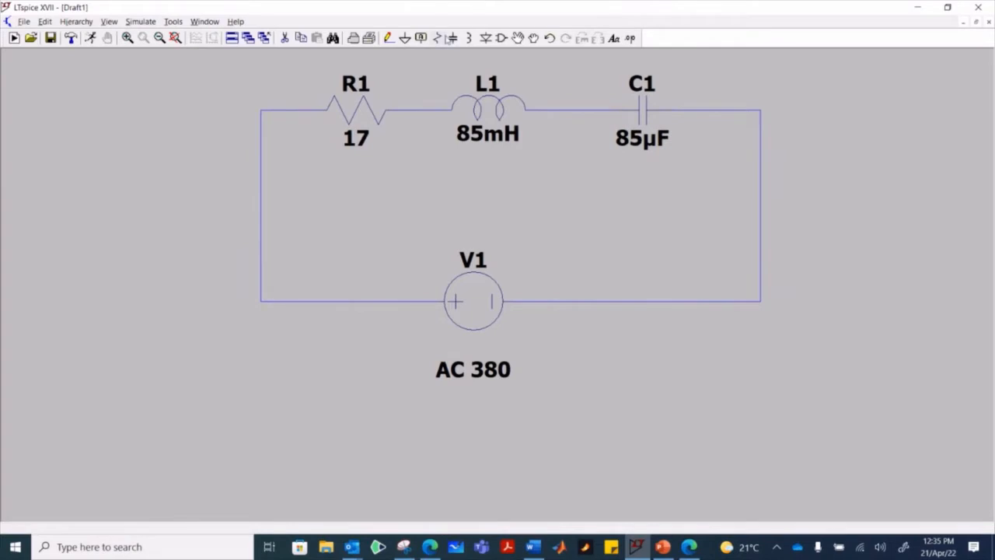
- Place a ground symbol on the lower-left corner of the circuit loop
click(404, 38)
click(261, 302)
key(Escape)
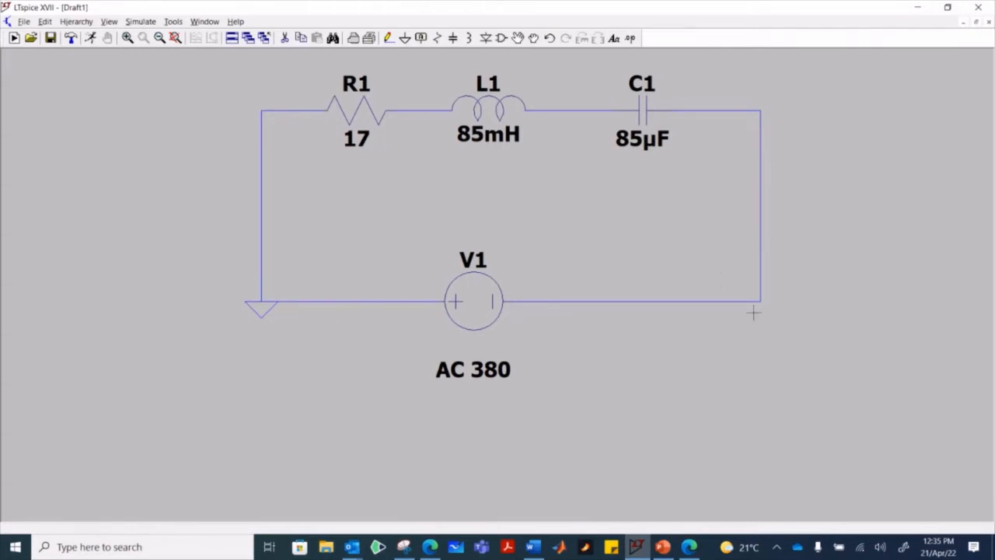
- Look through the simulation command's analysis types and choose AC Analysis with a linear sweep
click(132, 22)
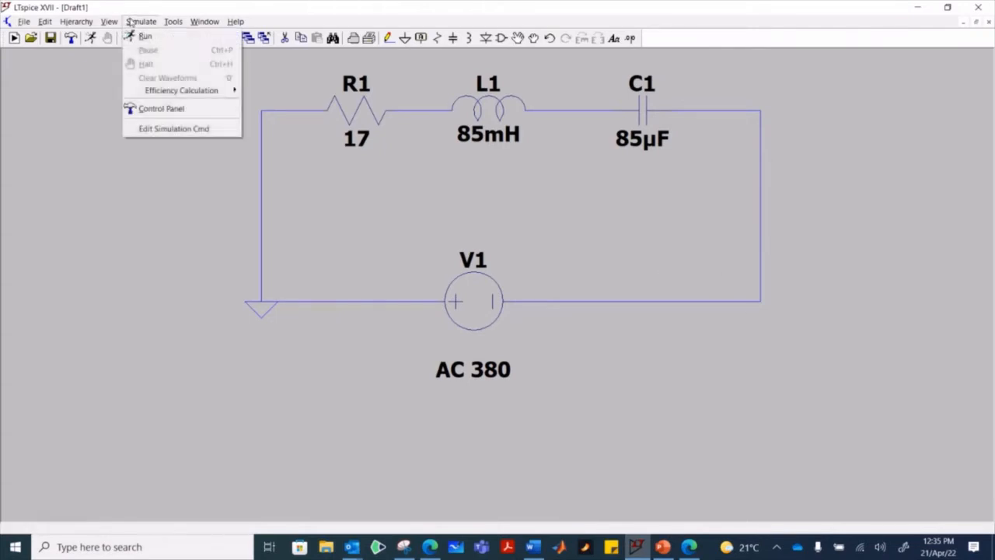
click(206, 136)
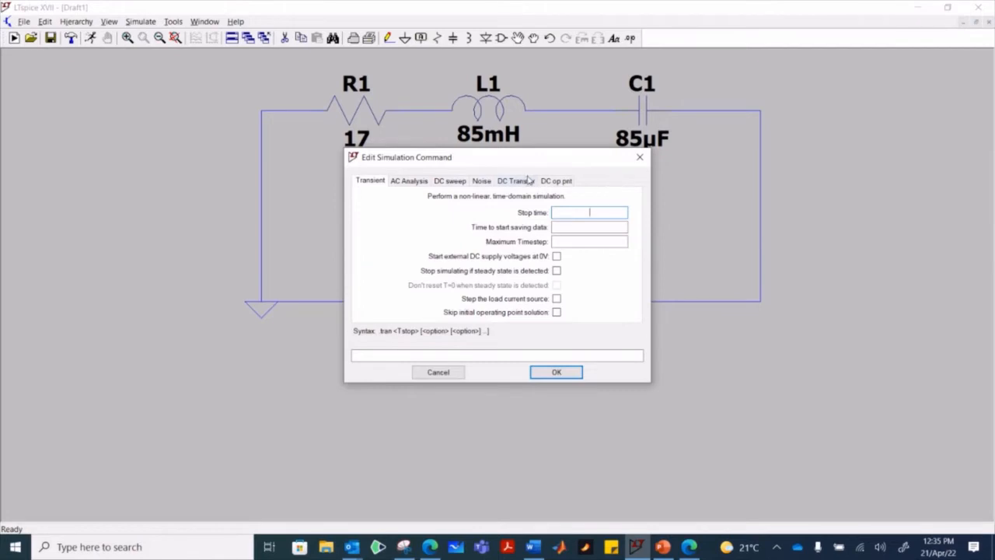
click(395, 183)
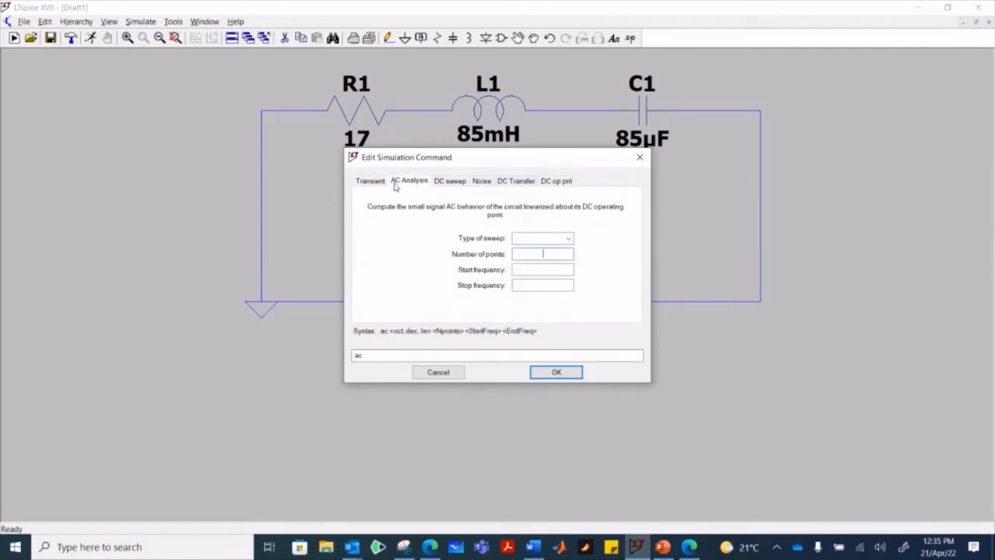
click(457, 184)
click(480, 183)
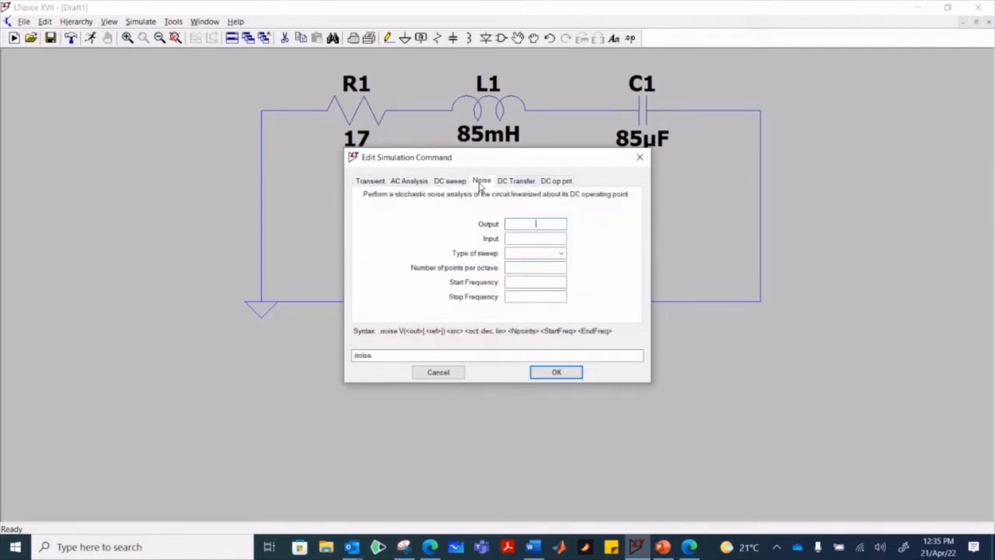
click(512, 181)
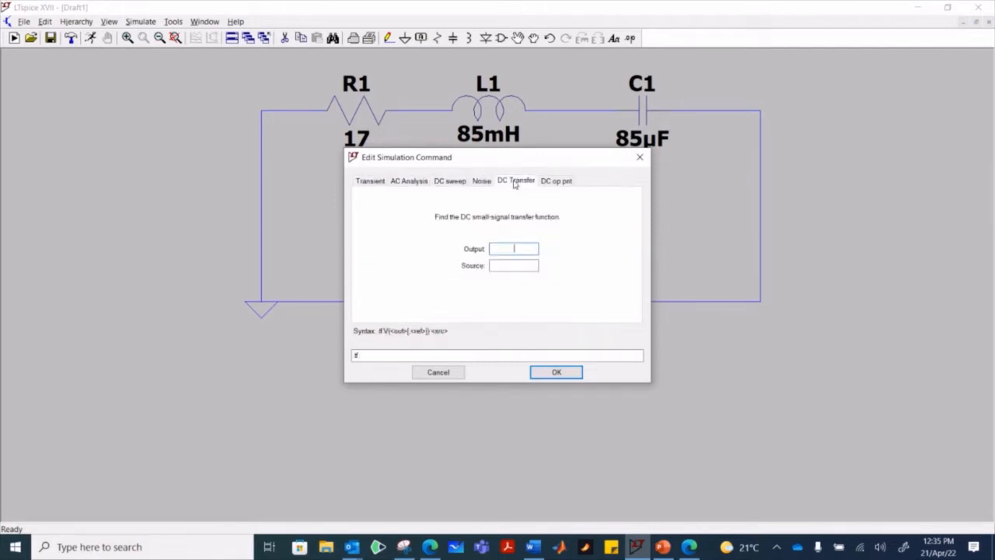
click(570, 183)
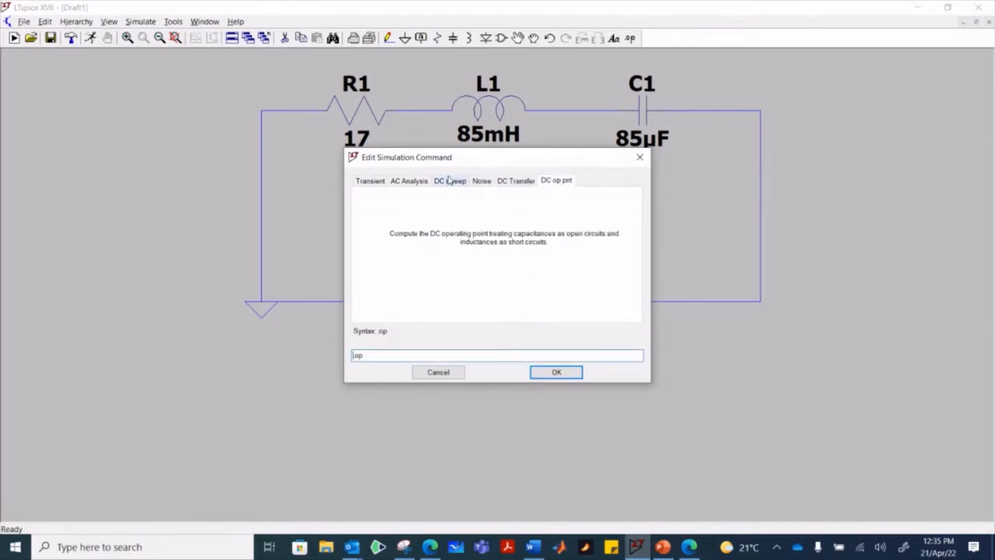
click(417, 183)
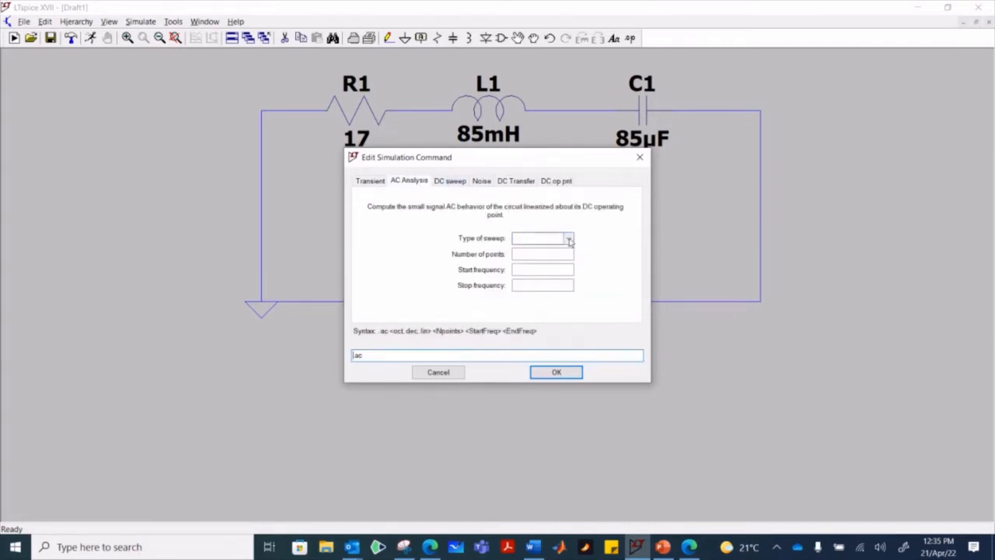
click(569, 239)
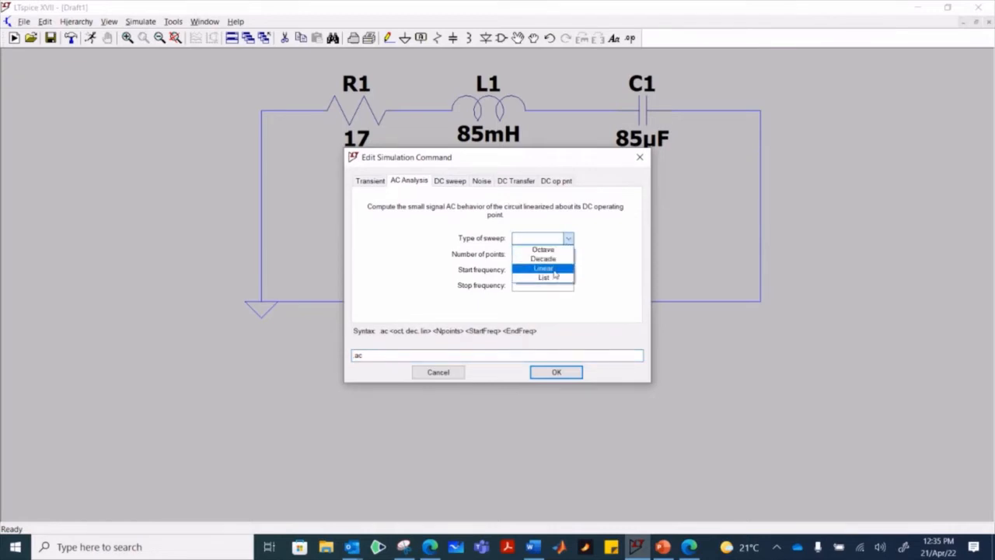
click(554, 269)
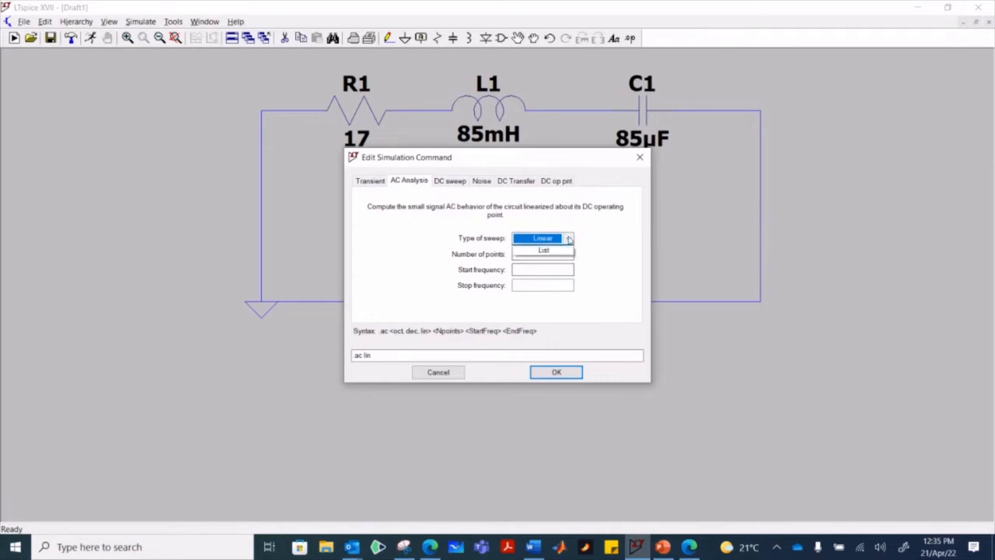
click(568, 238)
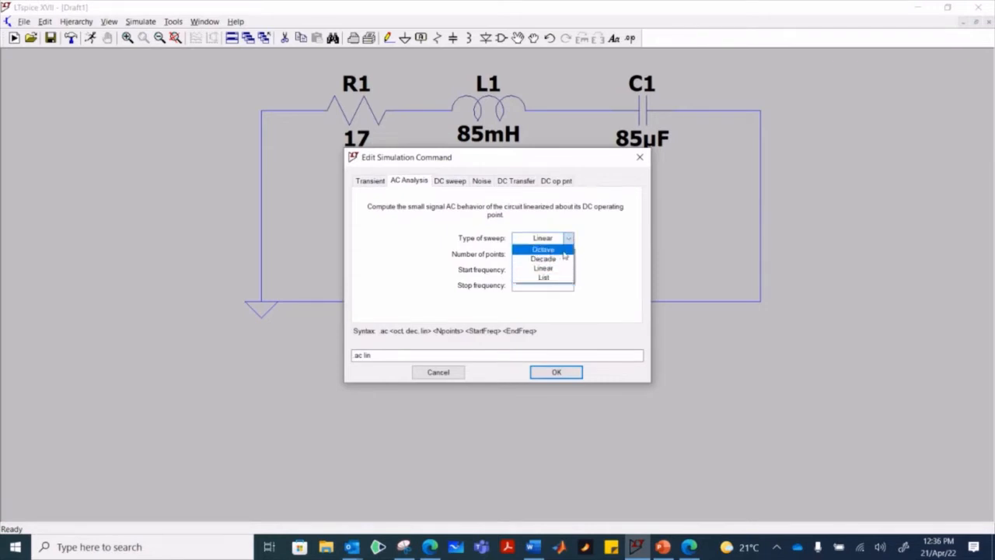
click(614, 257)
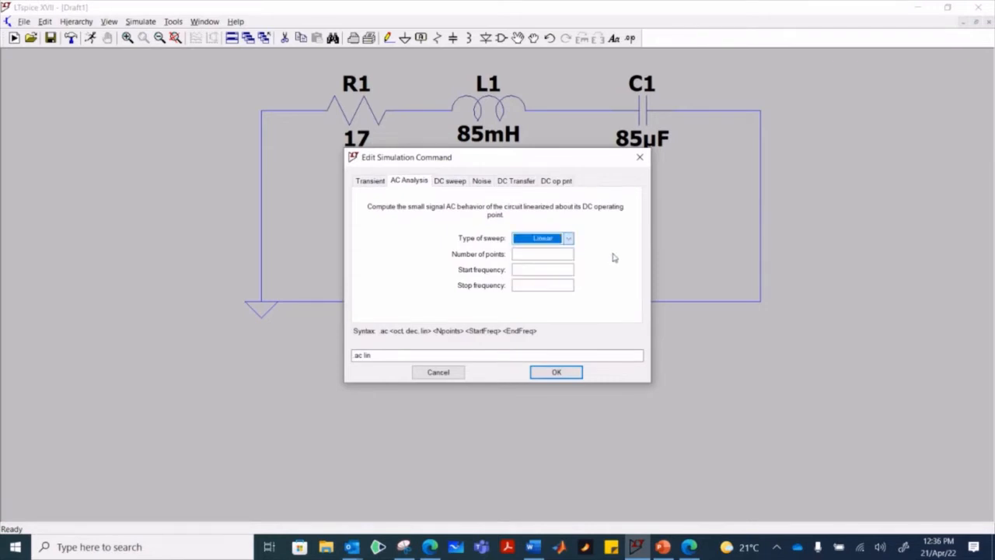
- Set the AC sweep to 100 points with start and stop frequencies of 50, and place the directive below the source's negative-side wire
click(571, 253)
text(100)
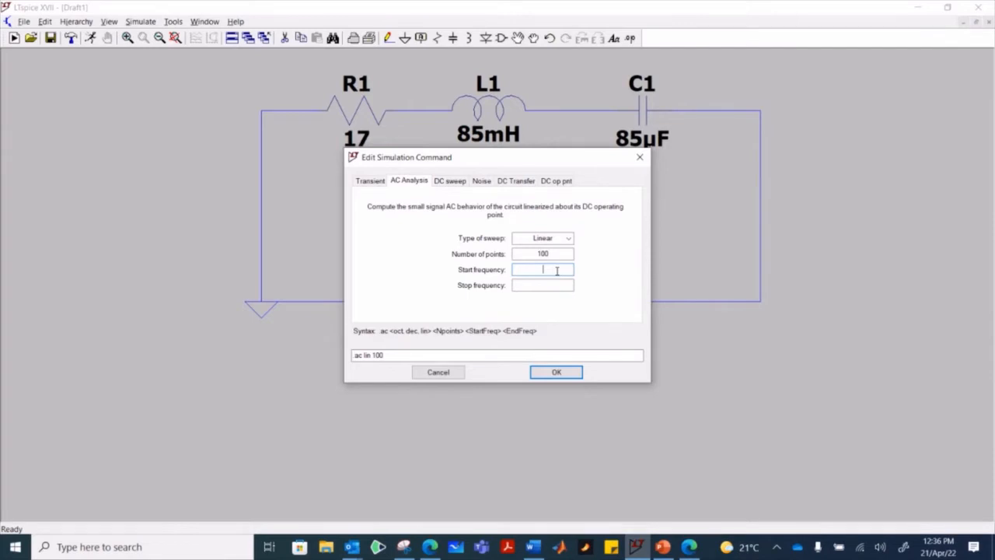
text(50)
click(560, 286)
text(50)
click(558, 373)
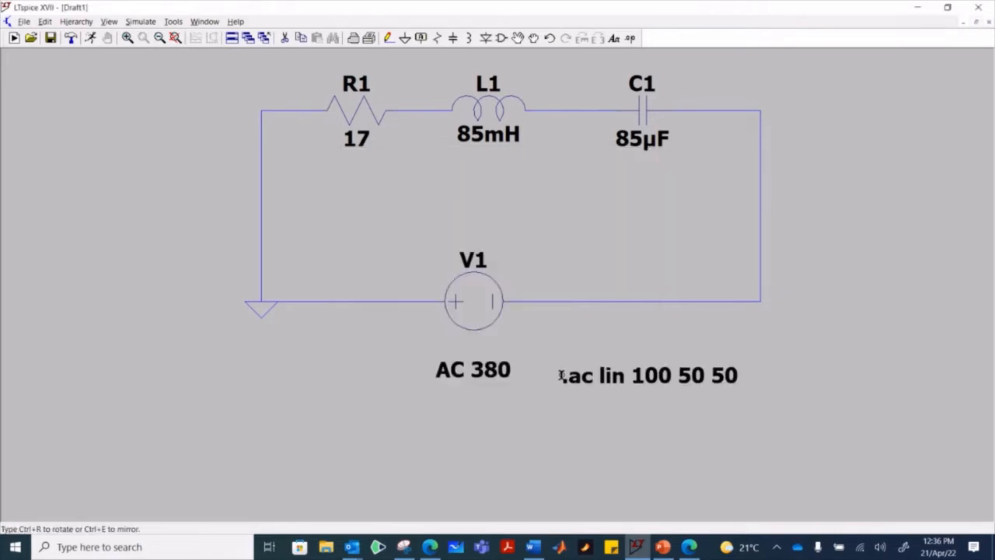
click(550, 347)
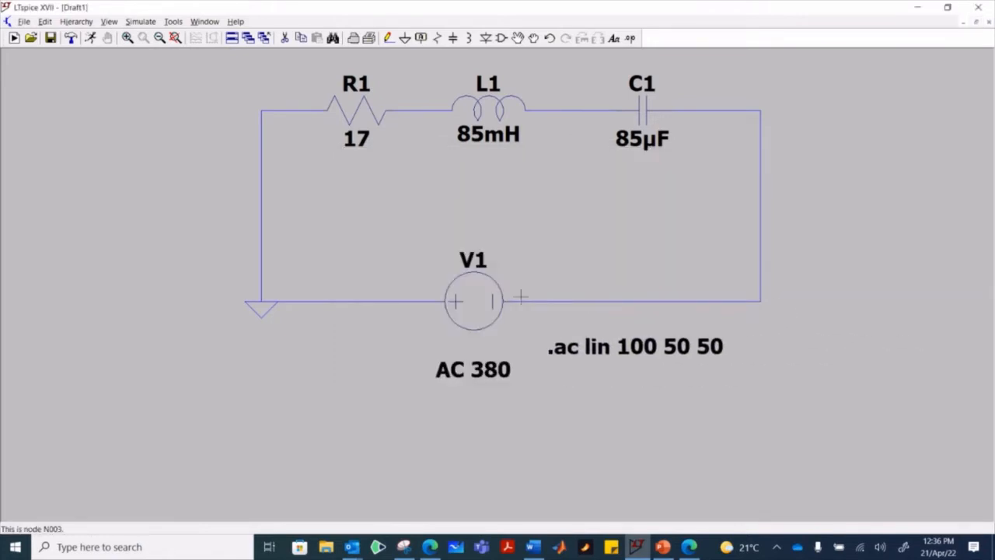
- Recheck the simulation command and run the AC analysis
click(141, 24)
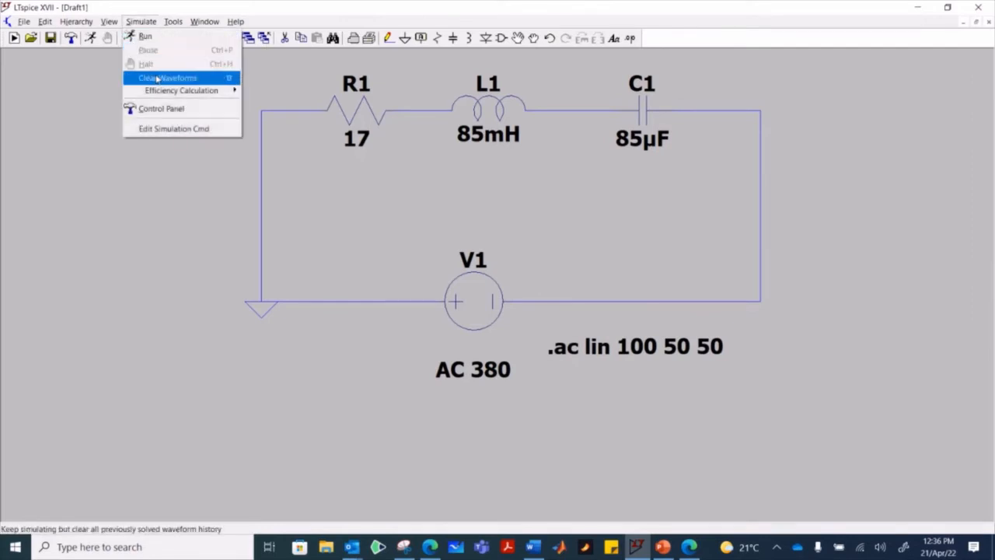
click(177, 129)
click(556, 371)
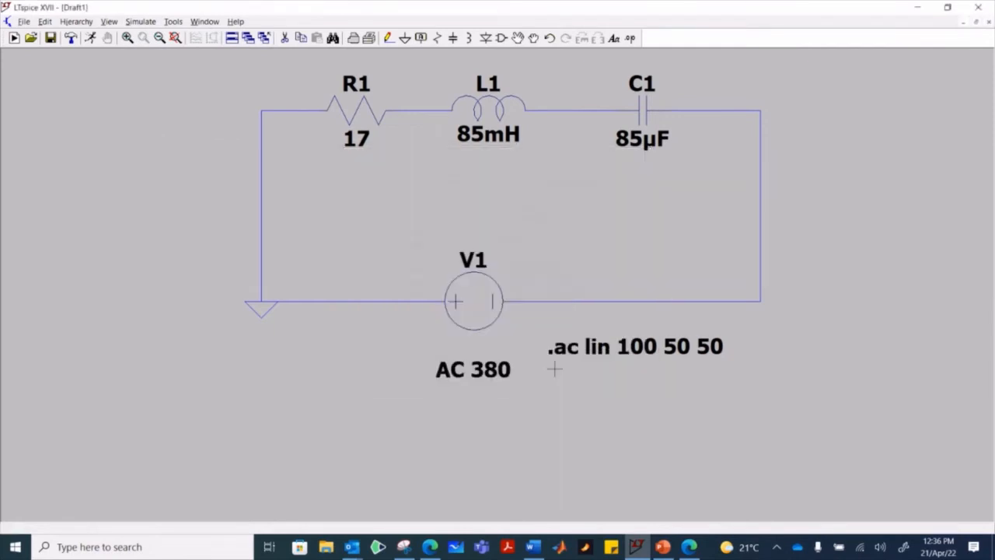
click(138, 23)
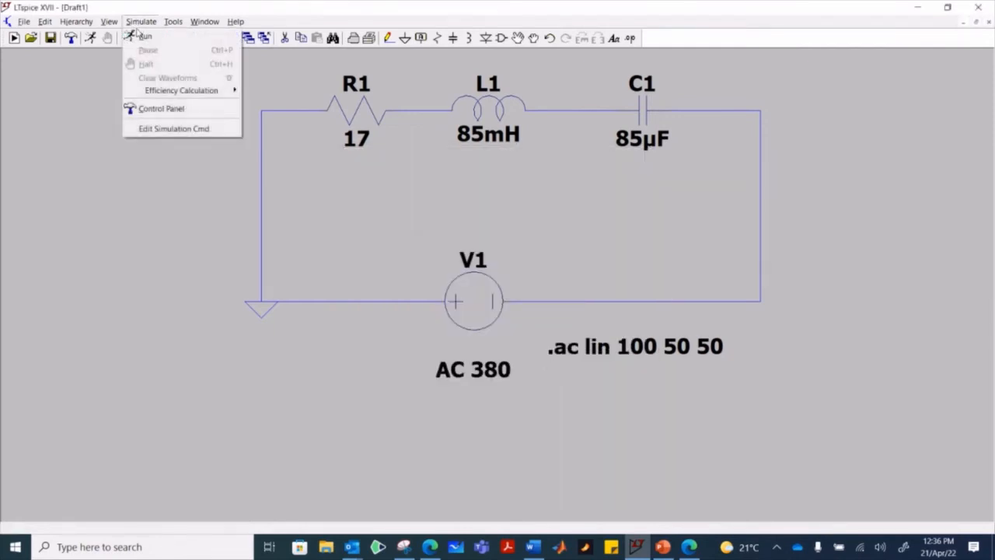
click(143, 36)
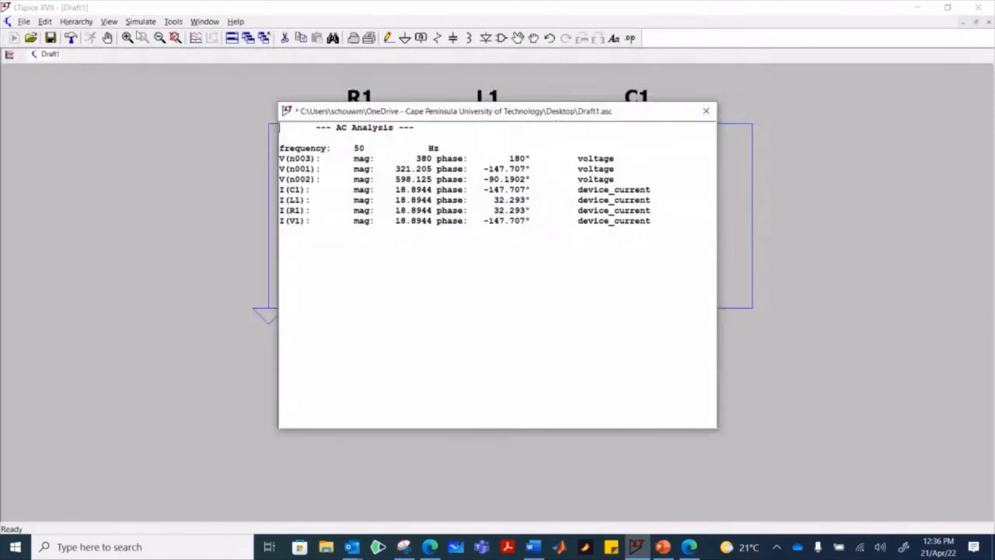
- Examine the resistor, inductor and capacitor currents in the AC analysis results and switch to the PowerPoint problem slide to compare them
drag(444, 114, 516, 162)
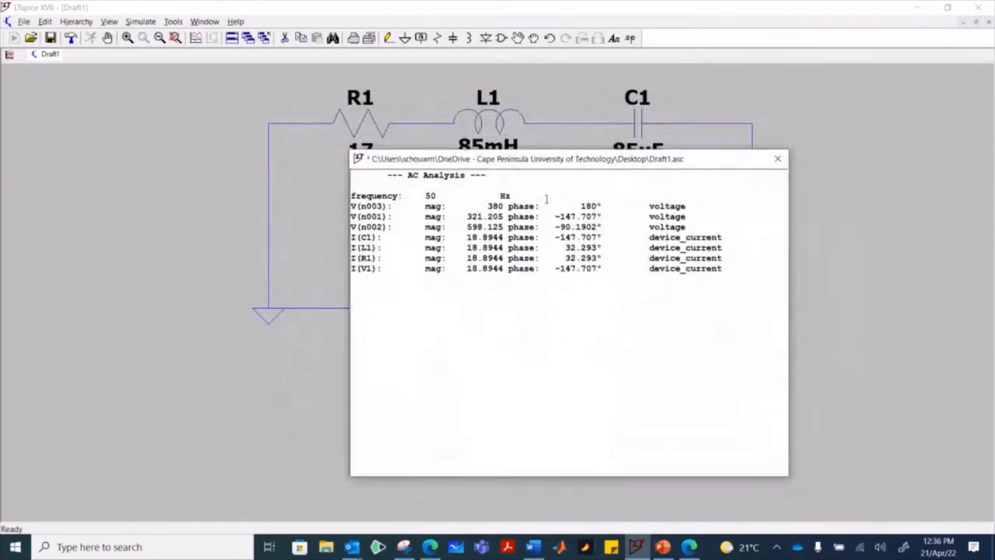
drag(579, 161, 547, 184)
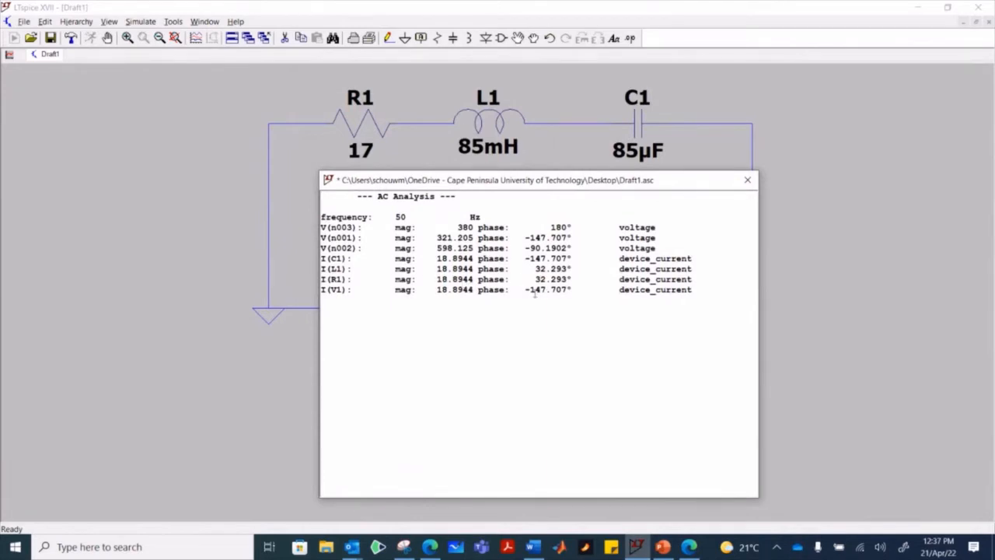
drag(441, 258, 461, 259)
drag(323, 279, 576, 281)
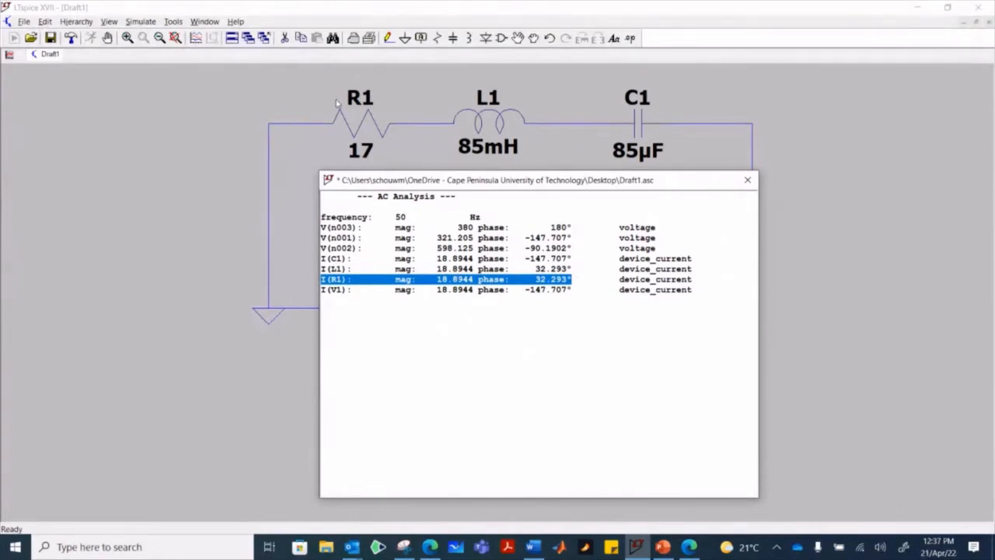
drag(573, 269, 320, 269)
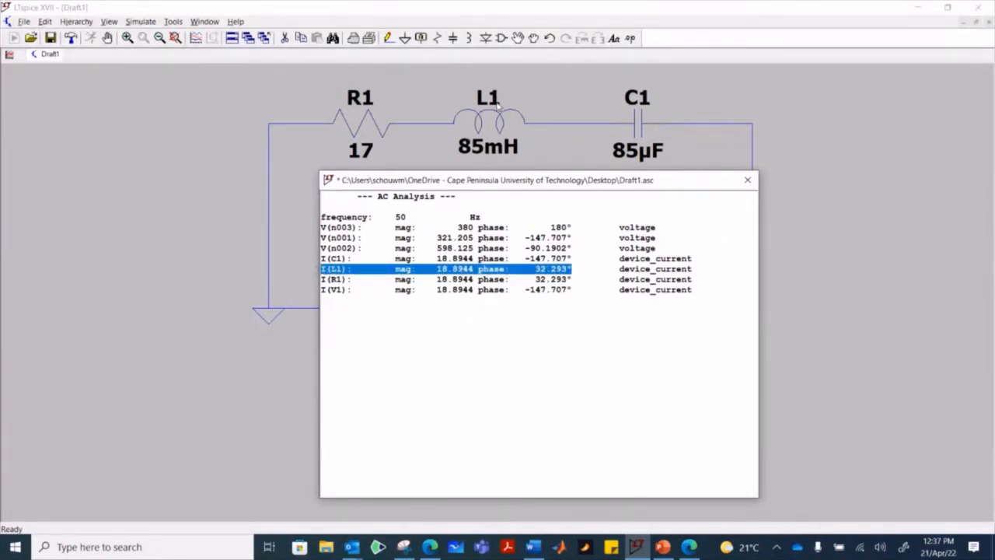
drag(576, 258, 320, 258)
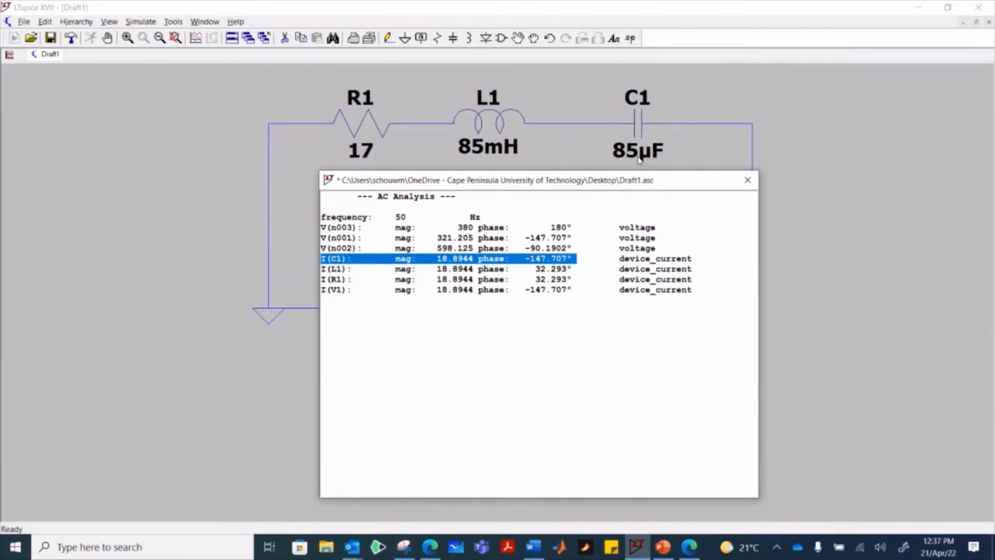
click(662, 547)
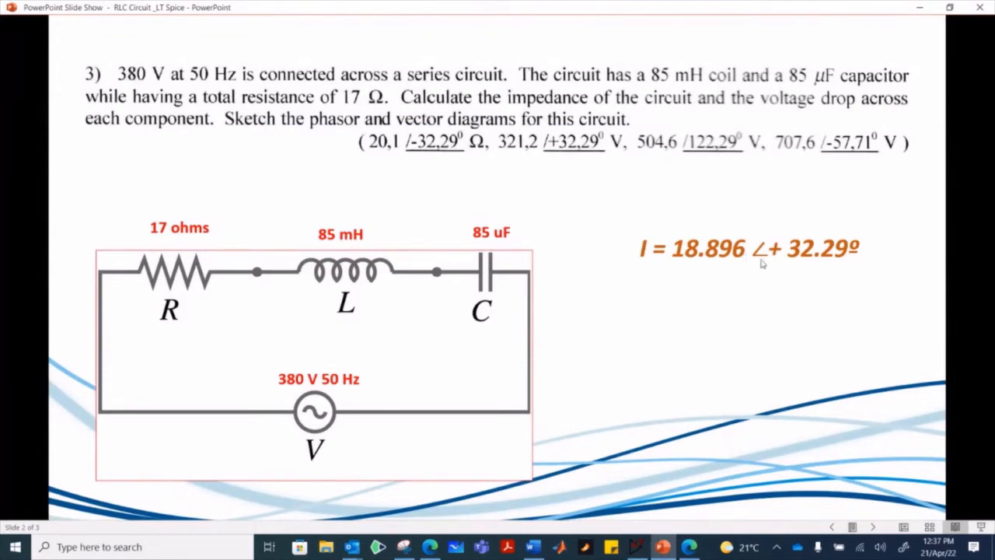
- Compare the capacitor current I(C1) in the LTspice AC analysis results with the current on the PowerPoint problem slide, ending back in LTspice
click(662, 547)
click(663, 551)
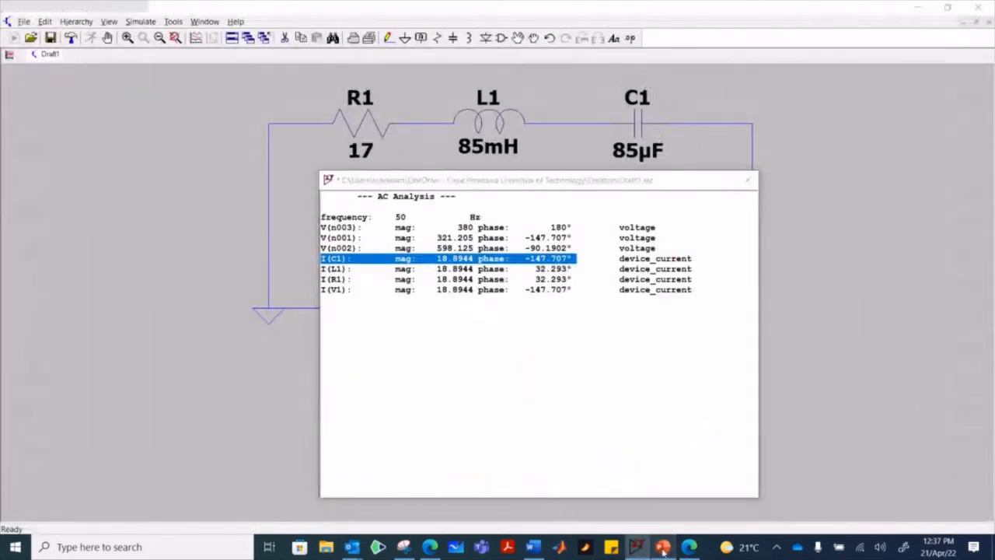
click(663, 550)
click(577, 267)
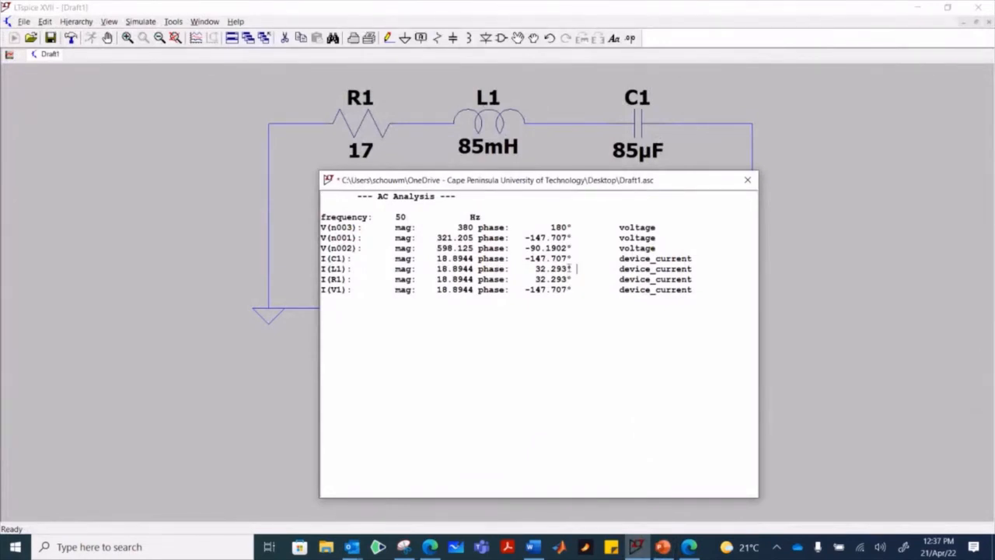
drag(573, 258, 319, 259)
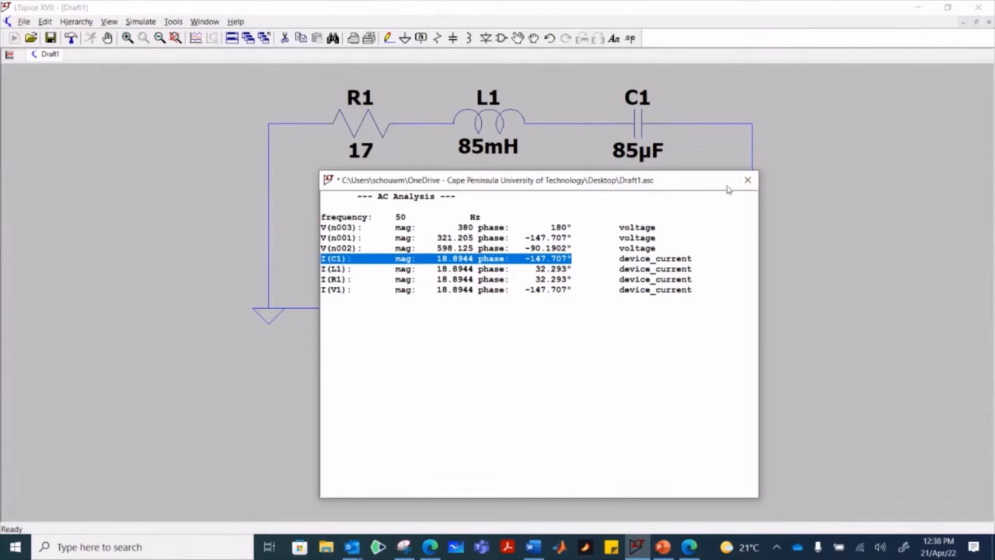
click(662, 546)
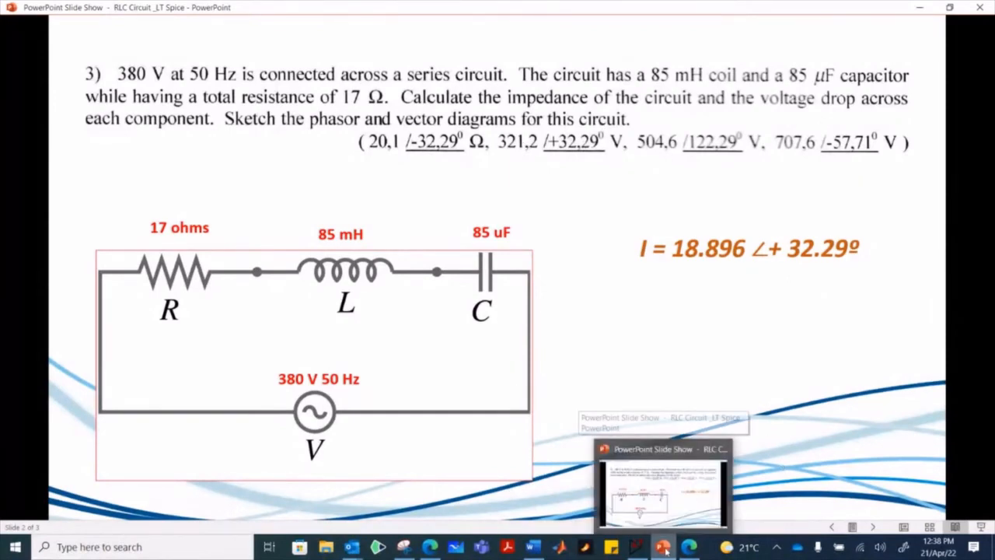
click(635, 546)
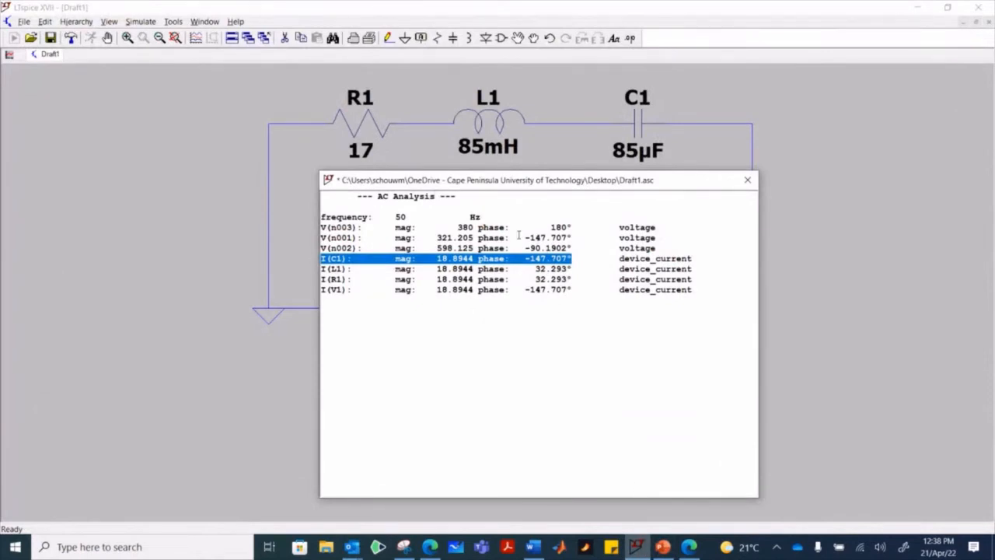
- Examine the voltages V(n003), V(n001) and V(n002) in the AC analysis results and close the results window
click(576, 238)
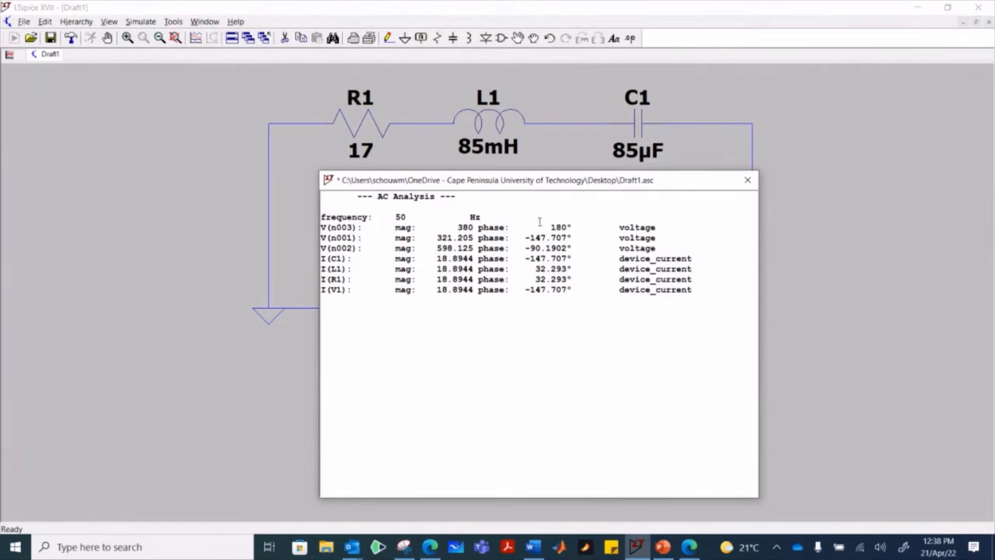
drag(570, 227, 320, 227)
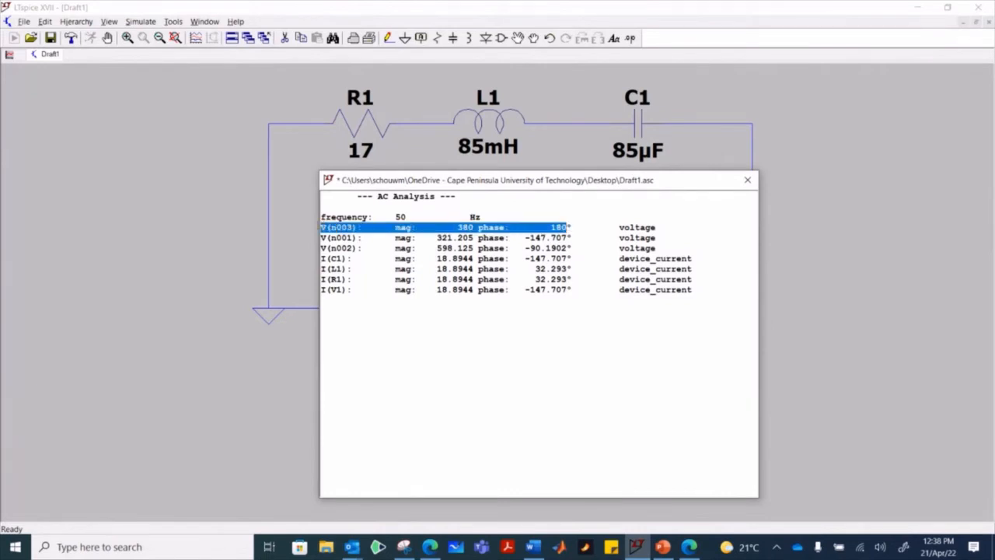
drag(577, 237, 320, 237)
drag(575, 248, 311, 248)
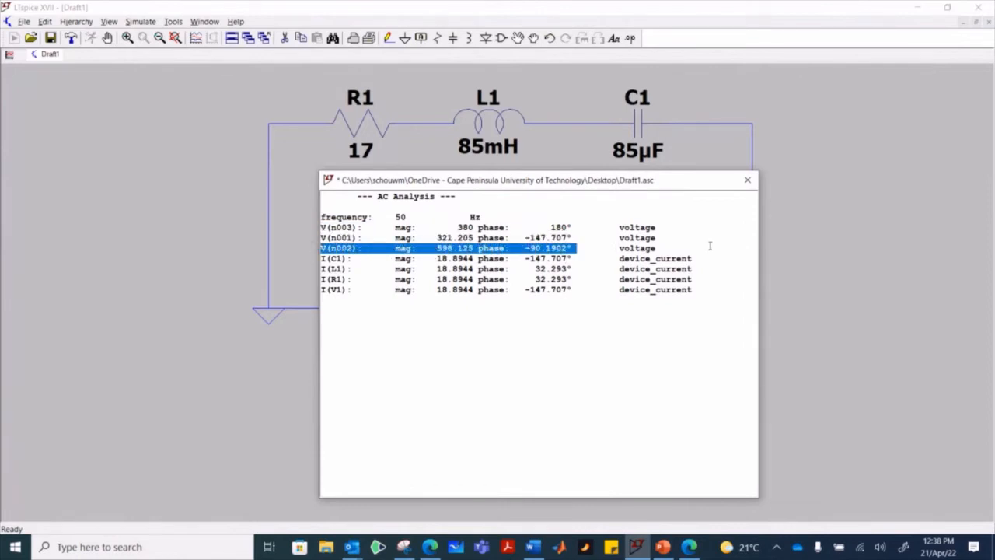
click(746, 179)
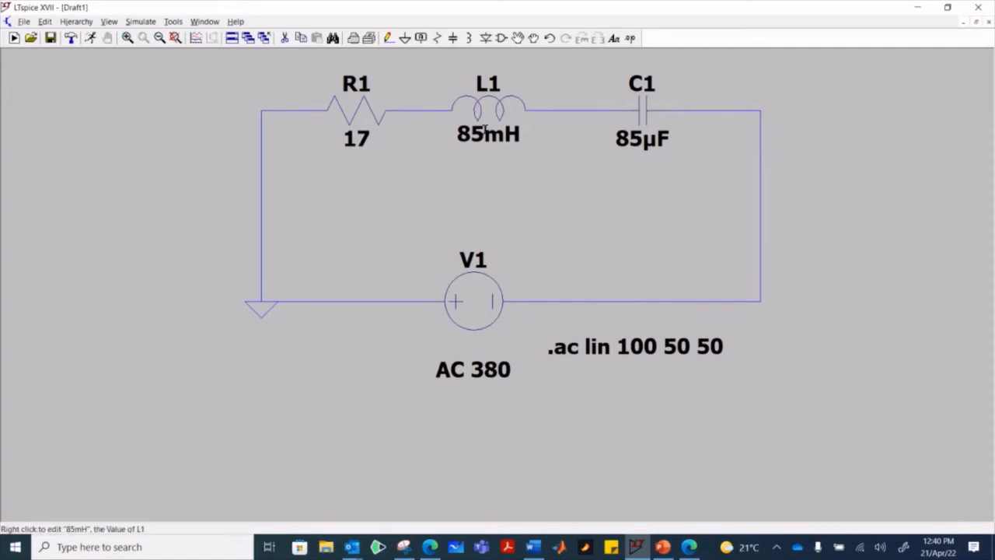
- Run the AC analysis again and highlight the V(n001) voltage row in the results
click(140, 22)
click(167, 36)
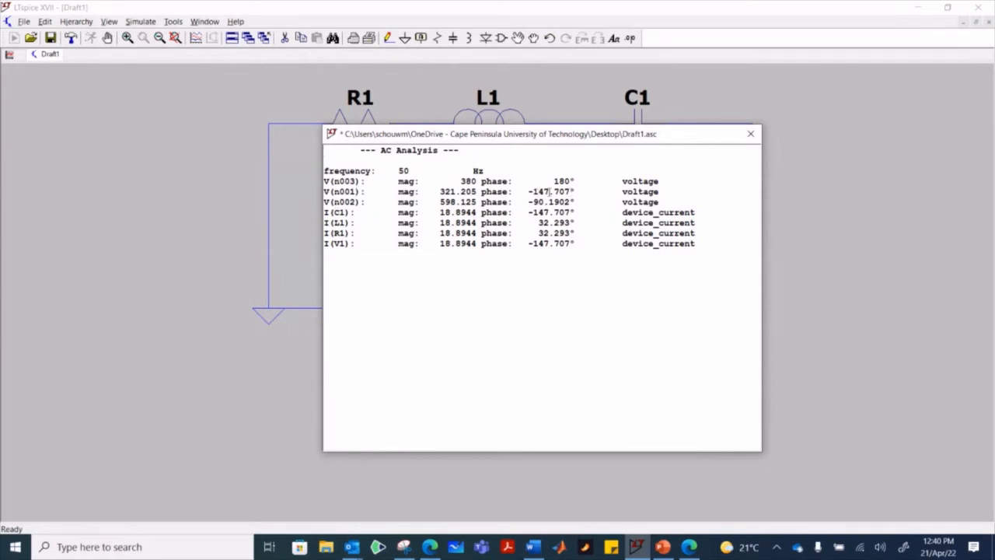
drag(608, 195, 306, 196)
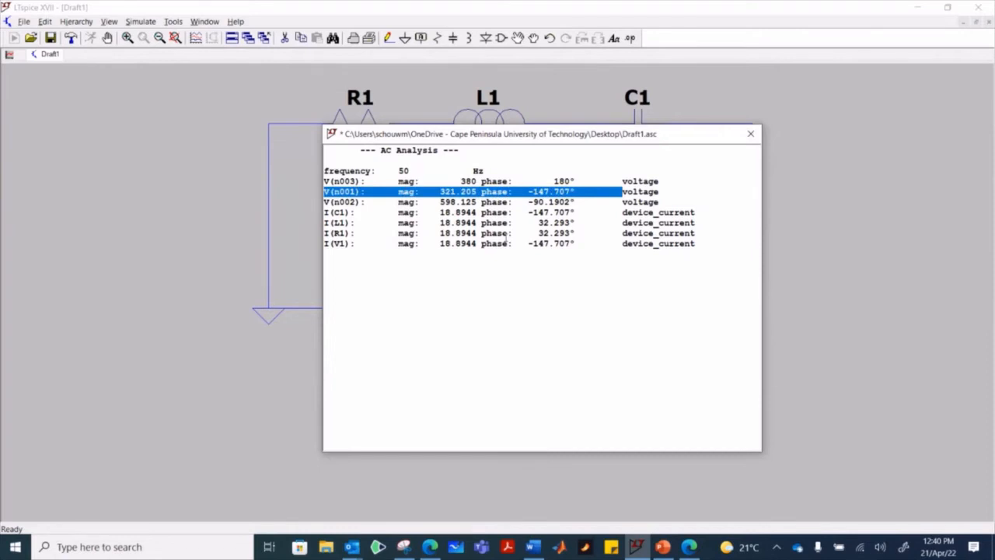
- Compare the simulated node voltages with the component voltage drops on the PowerPoint problem slide, ending back at the LTspice results
click(663, 546)
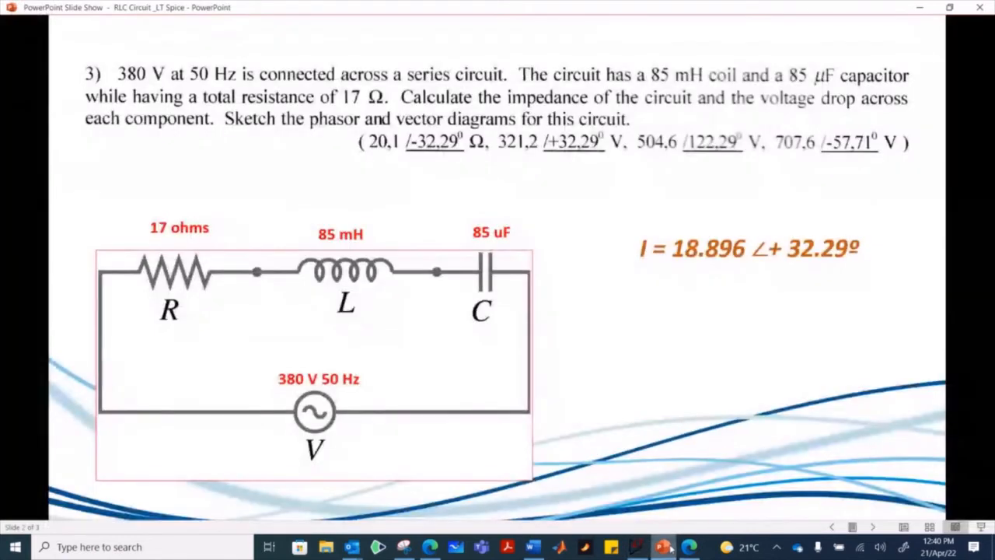
click(666, 547)
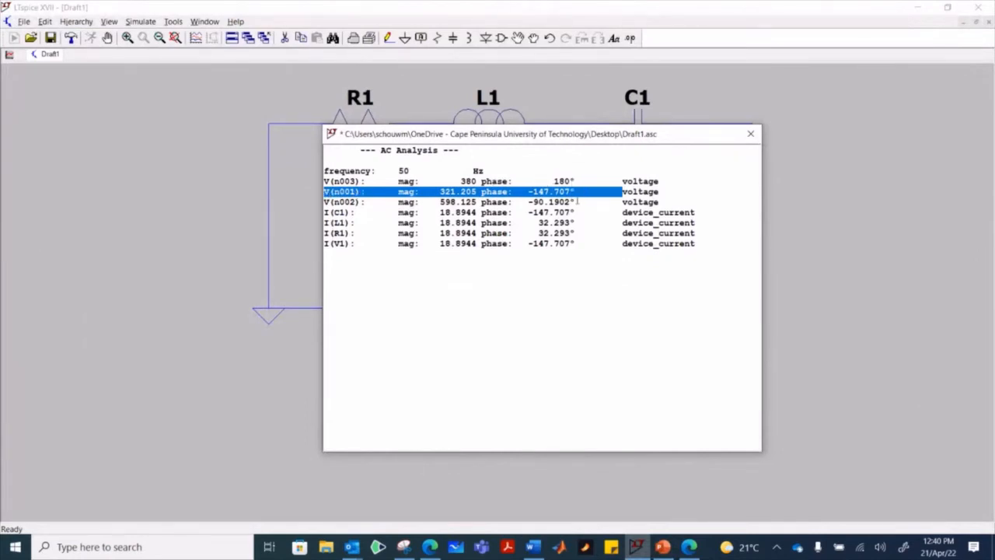
click(662, 547)
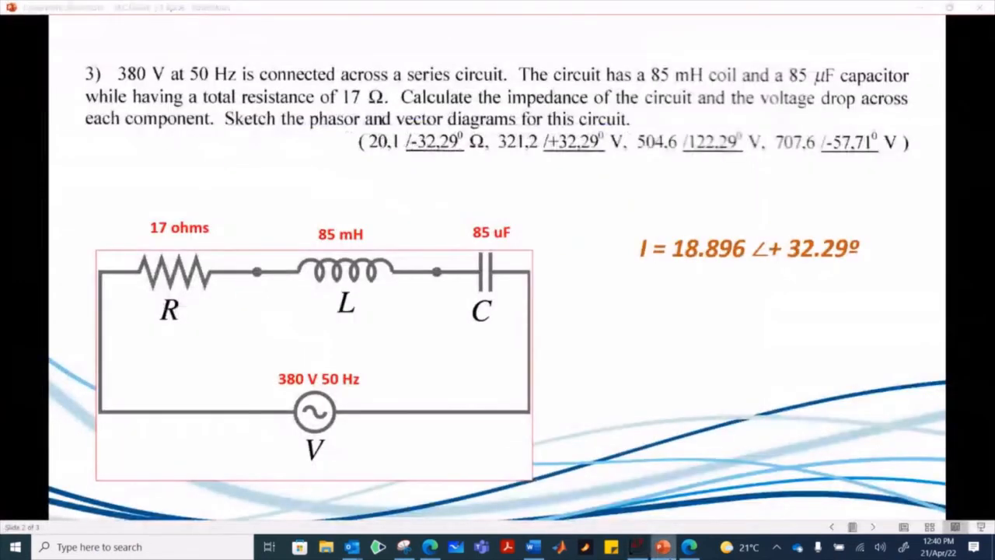
click(663, 548)
click(662, 547)
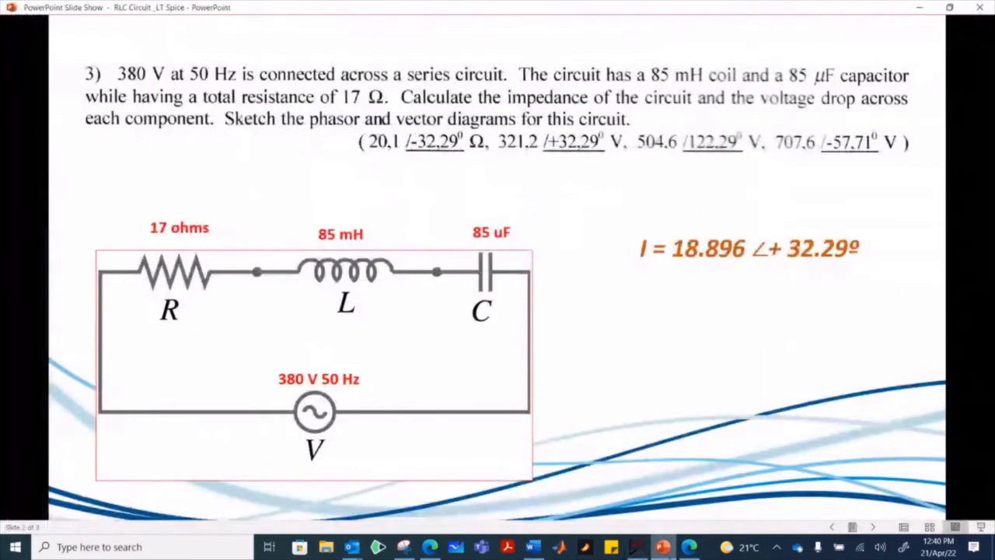
click(662, 547)
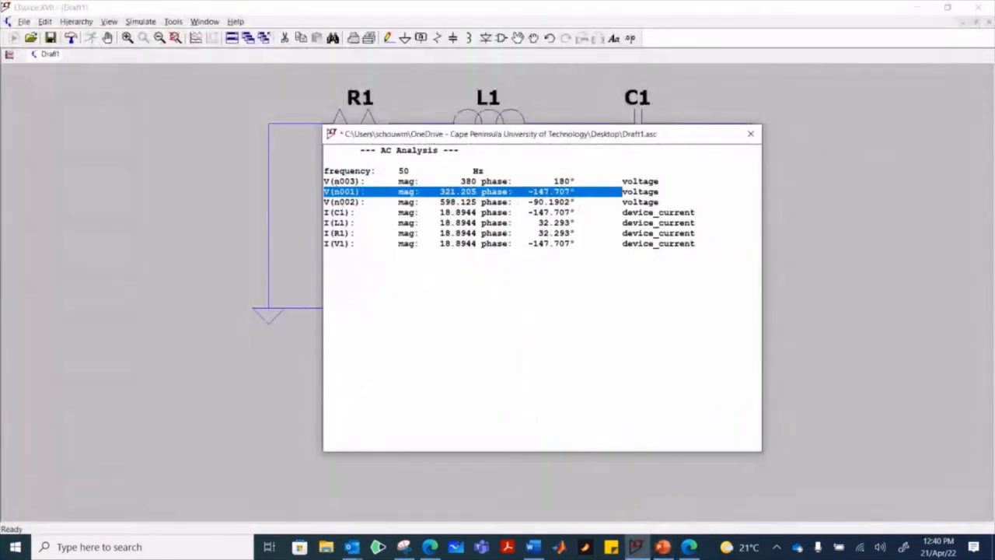
click(662, 547)
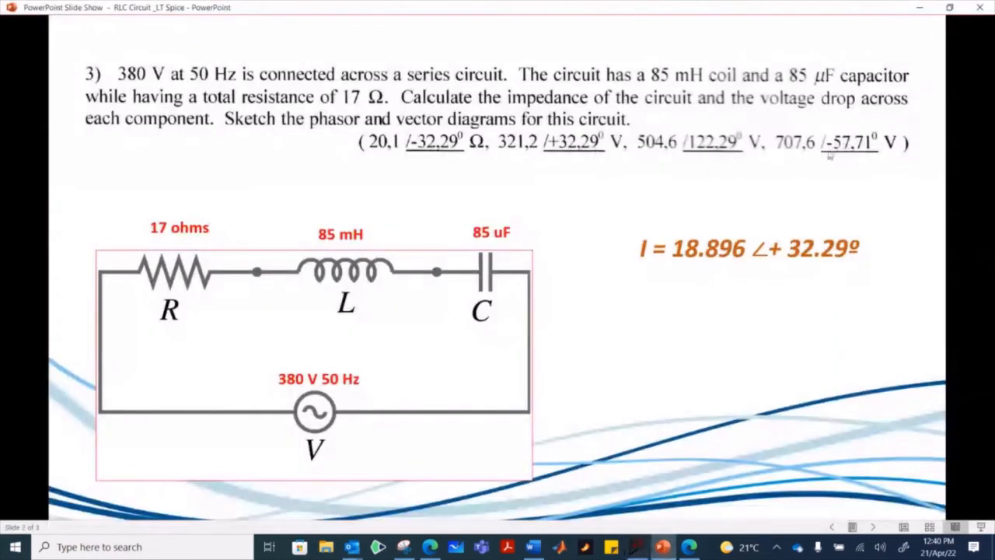
click(663, 547)
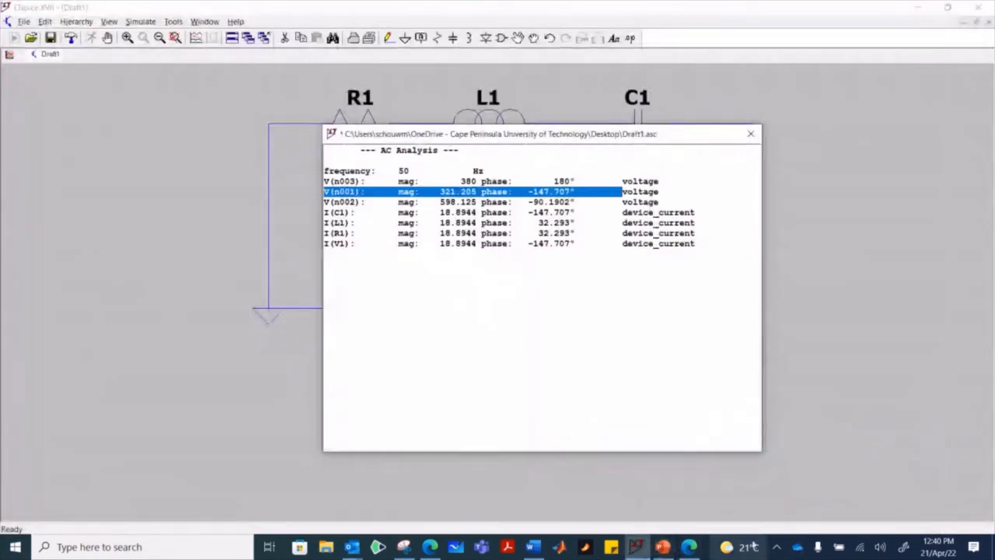
click(662, 547)
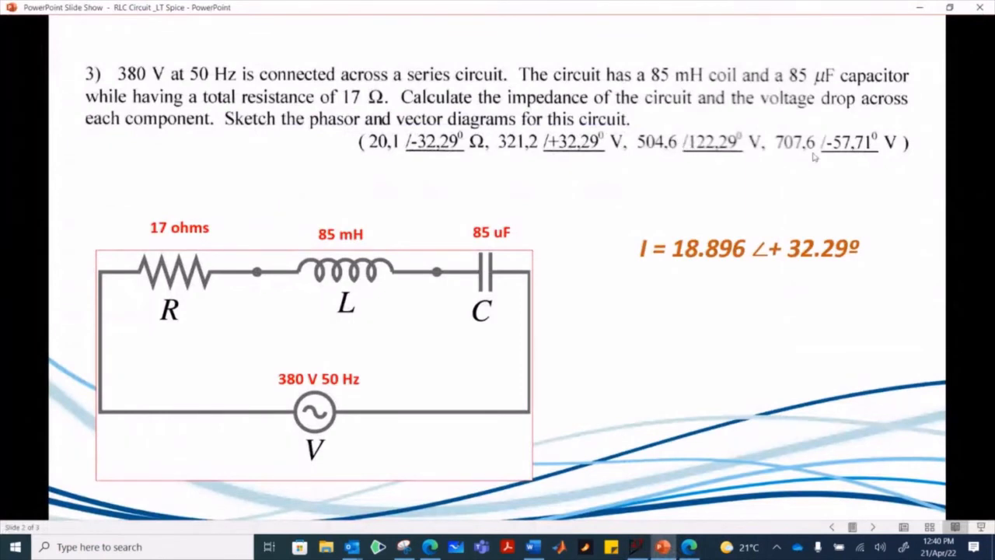
click(662, 547)
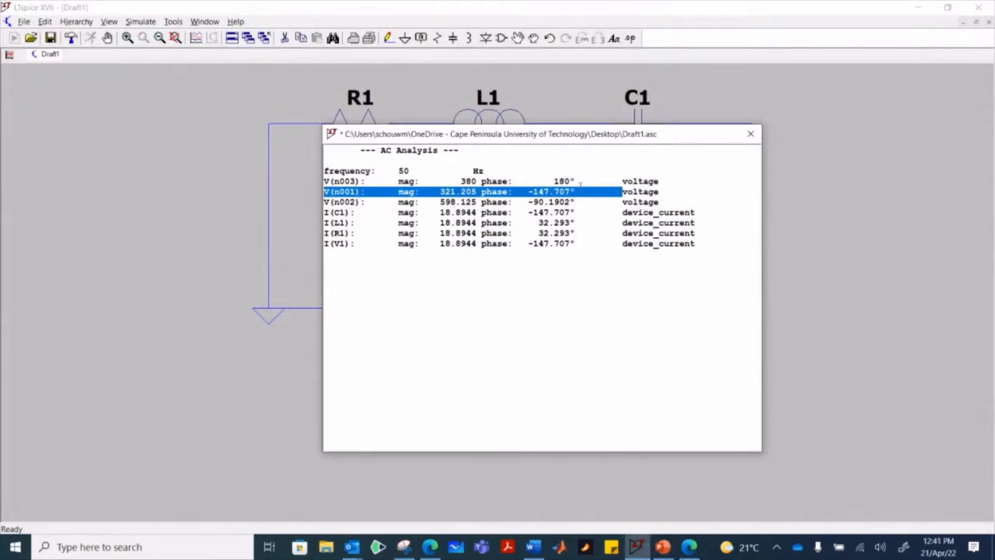
- Open the Casio fx570vn plus calculator, move it clear of the result values, and set it to complex-number mode (CMPLX)
click(16, 546)
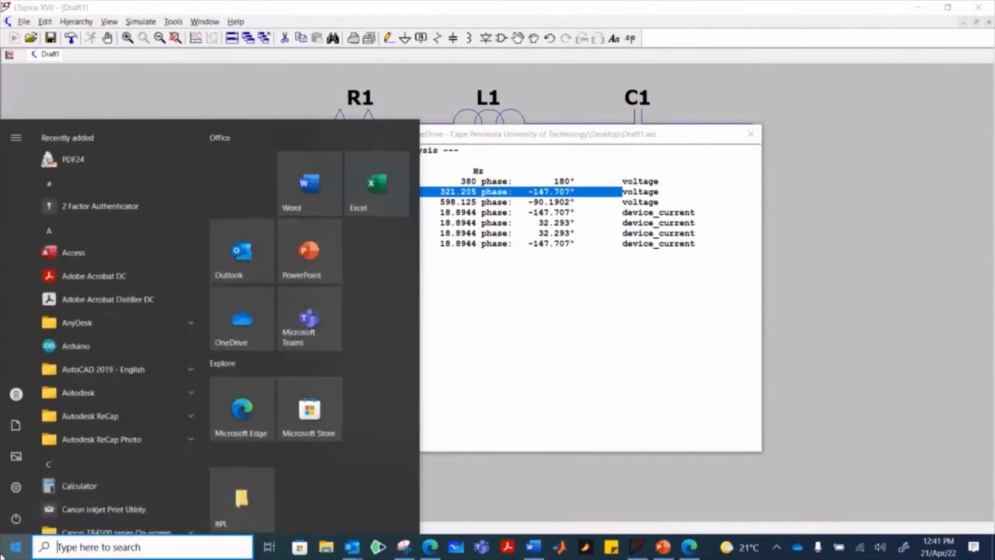
text(casio)
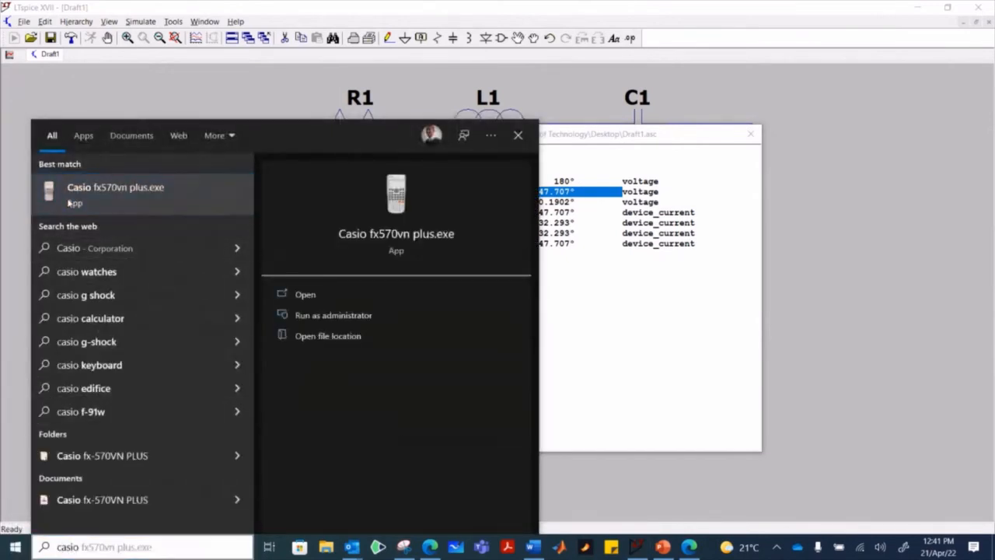
click(71, 199)
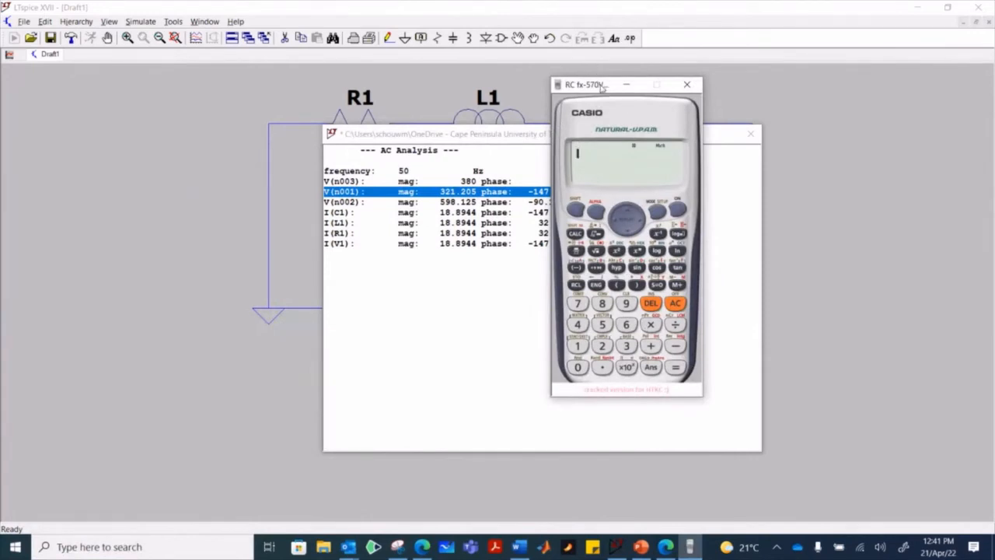
drag(599, 87, 713, 101)
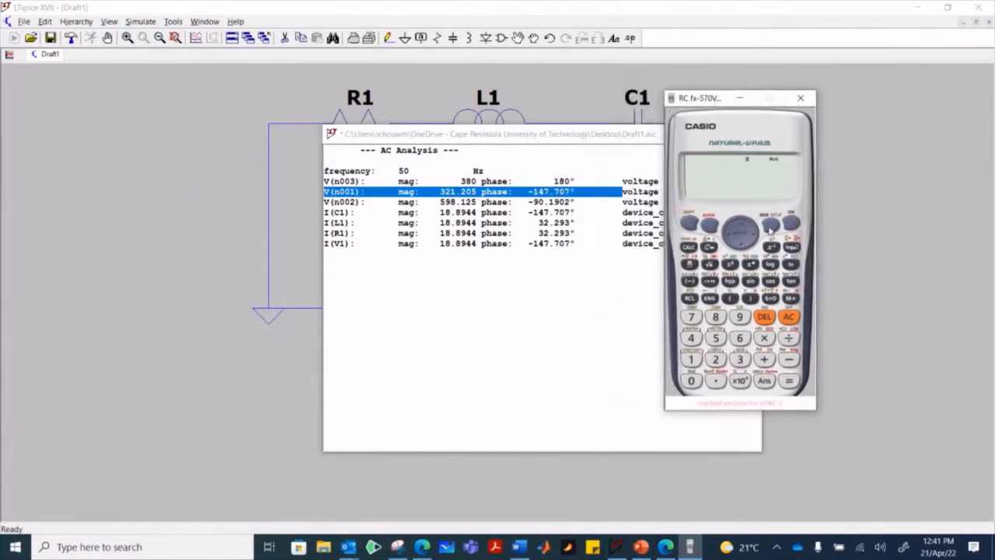
click(770, 227)
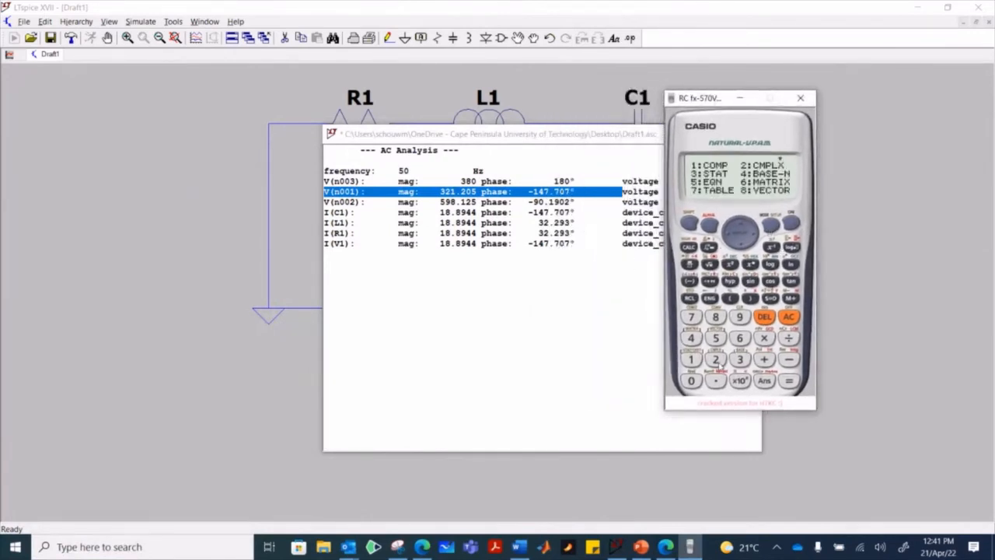
click(715, 359)
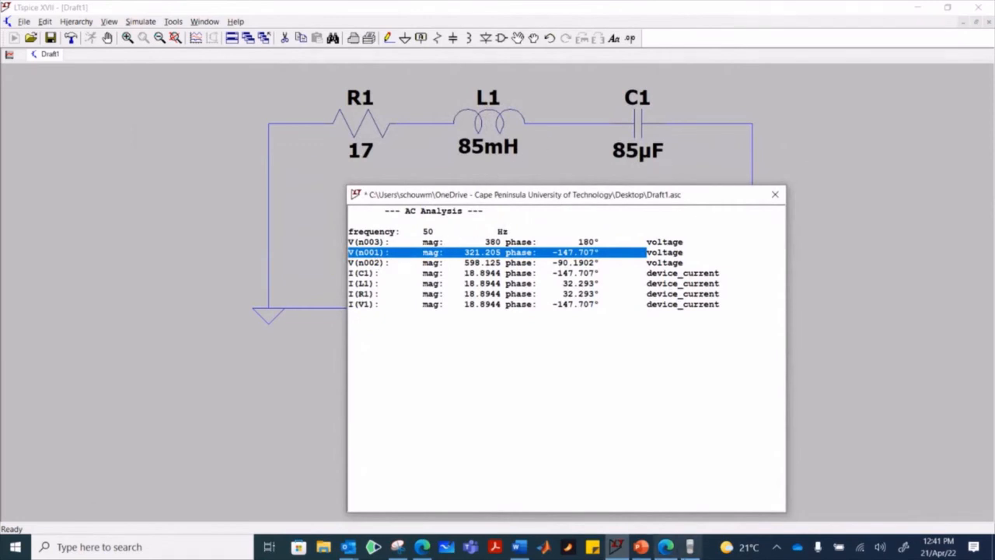
- Bring back the Casio calculator and enter the V(n002) voltage in polar form as 598.125∠-90.1902
click(690, 547)
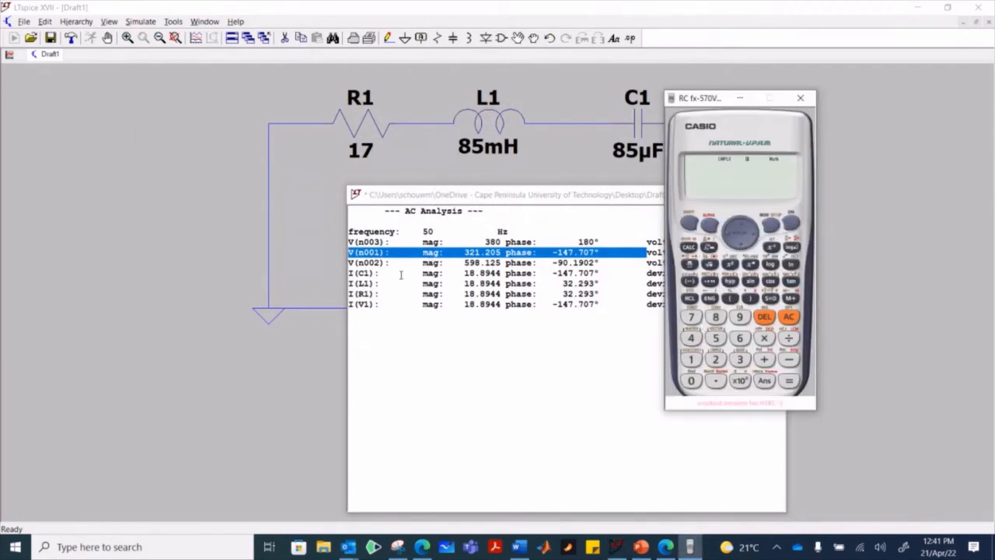
text(598)
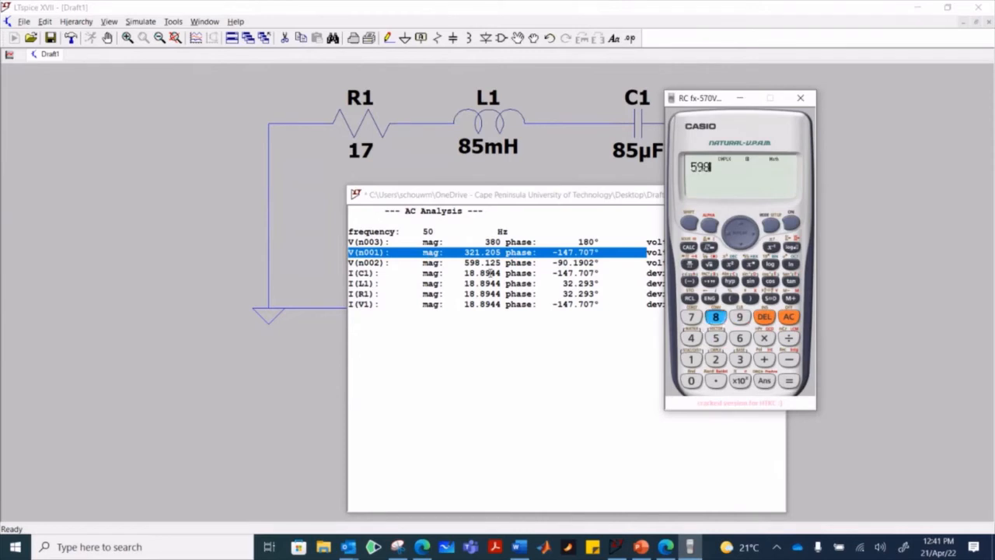
text(.125)
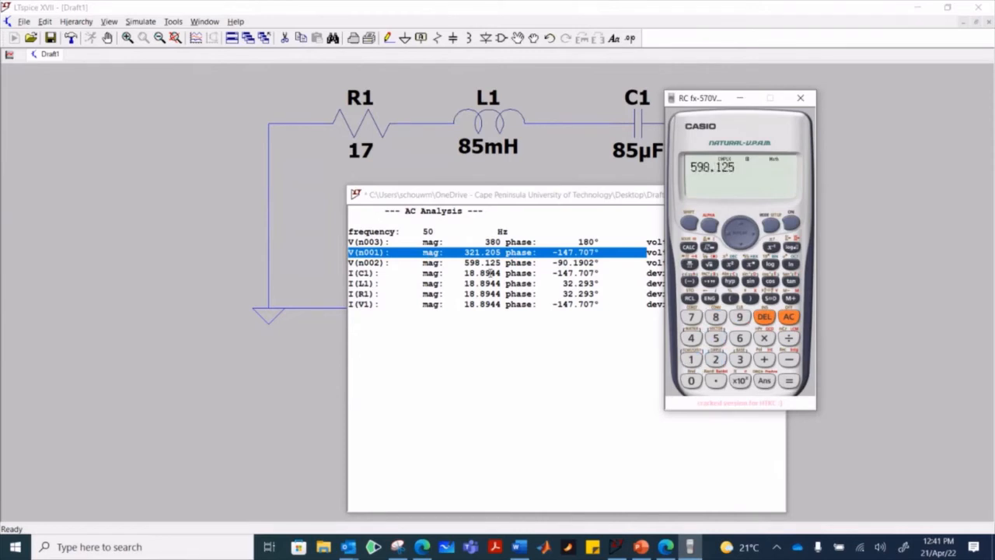
click(690, 225)
click(689, 281)
text(-90.1)
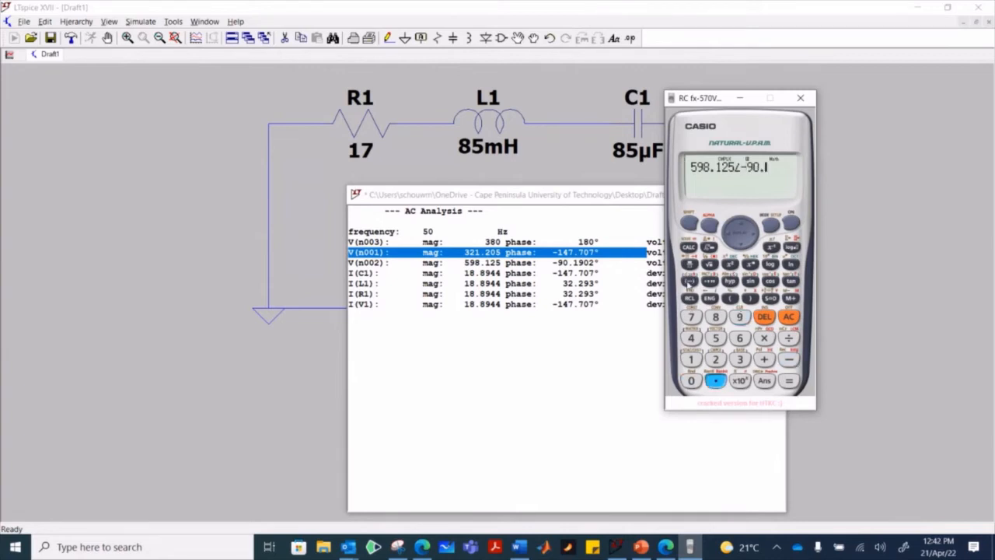
text(902)
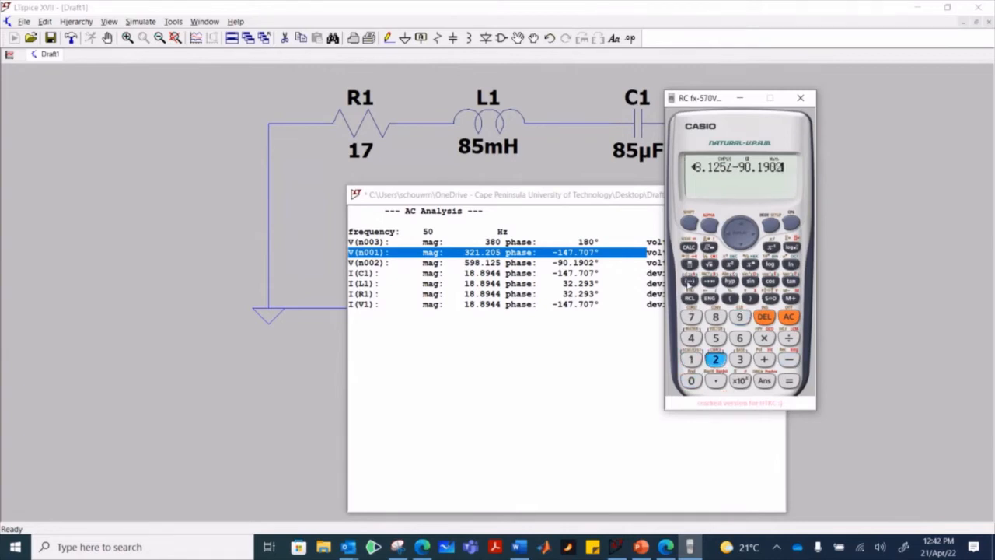
text(-)
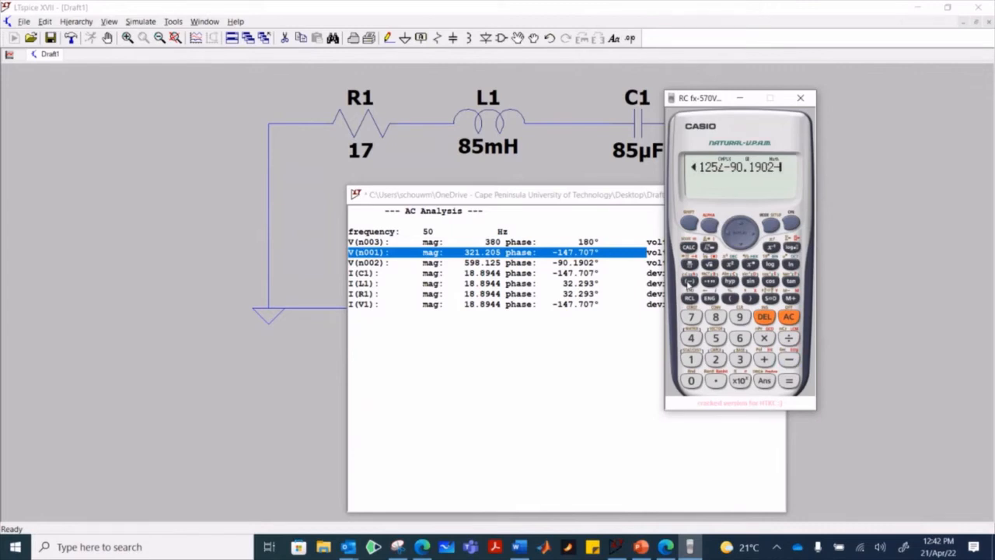
text(321.205)
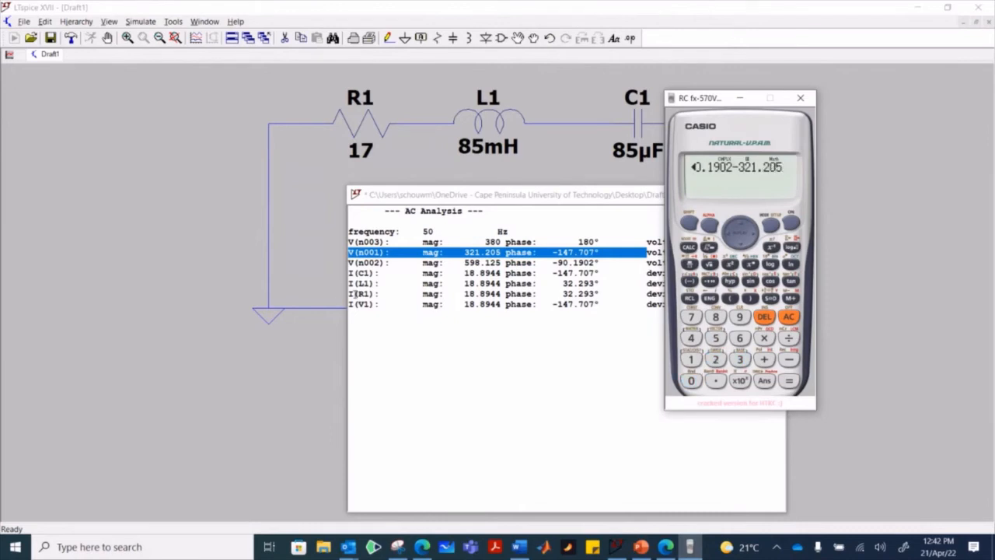
- Try to subtract the V(n001) voltage 321.205∠-147.707 from the entered V(n002) value, then clear the calculation
click(690, 282)
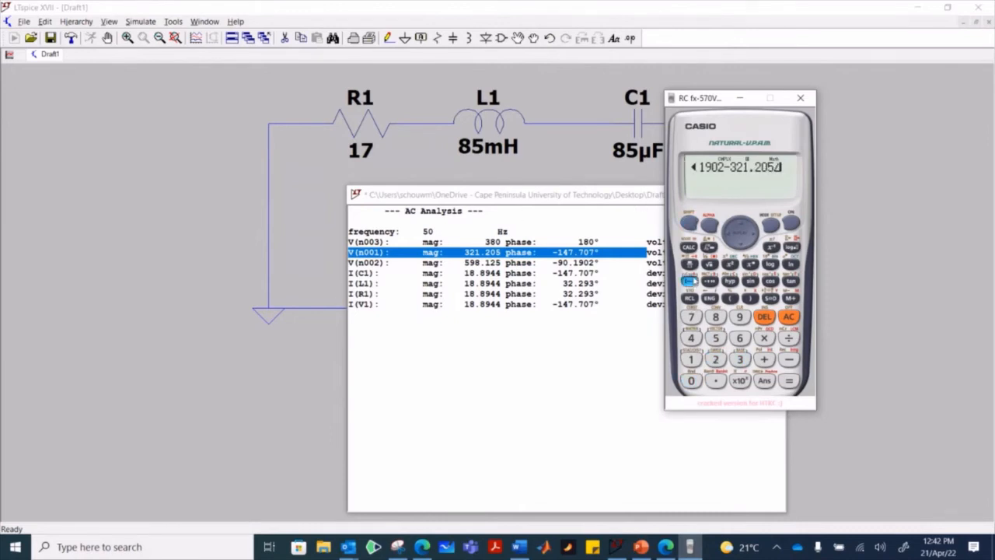
text(-147.707)
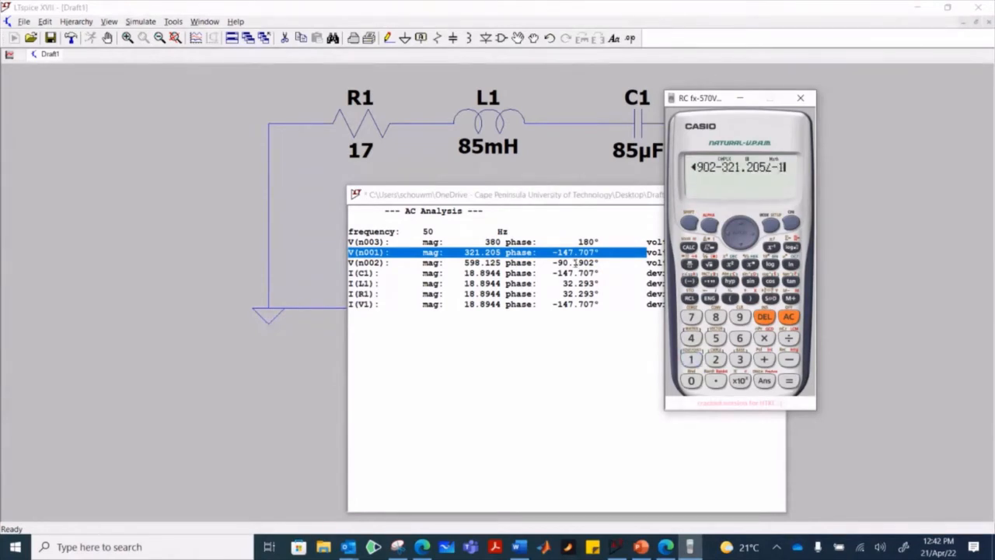
key(Return)
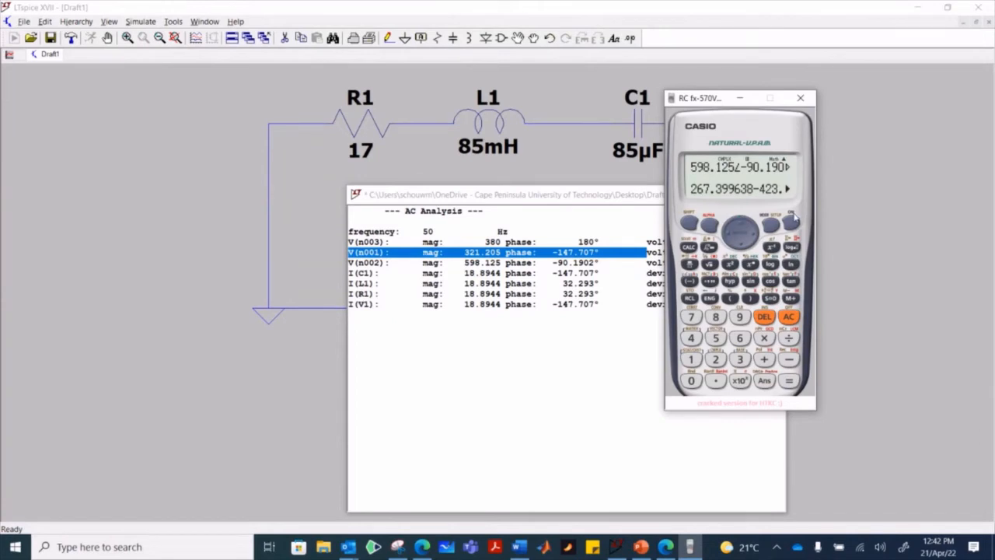
click(791, 223)
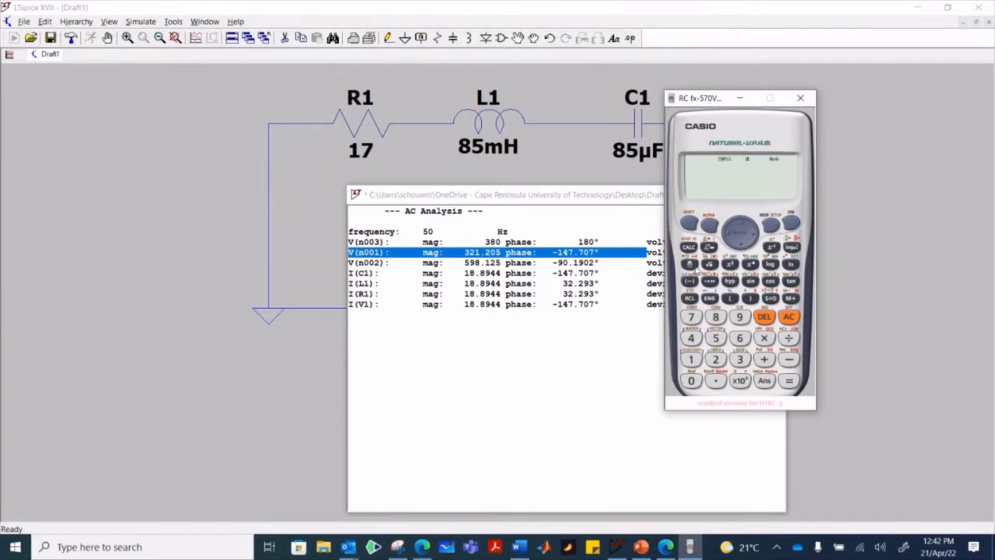
- Calculate the inductor voltage as V(n002) minus V(n001), entering 598.125∠-90.1902 − 321.205∠-147.707
text(598.125)
click(691, 282)
text(-90.1902-321.)
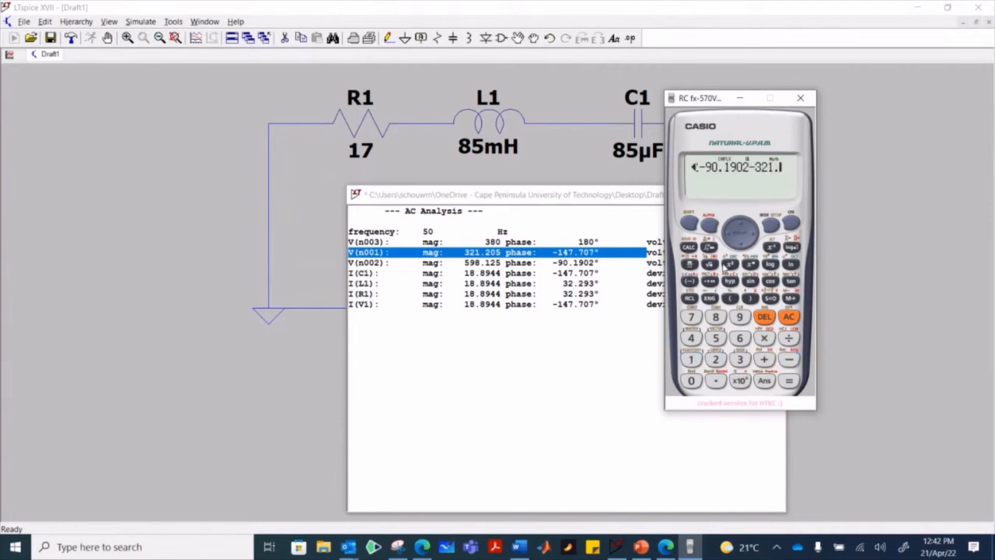
text(205)
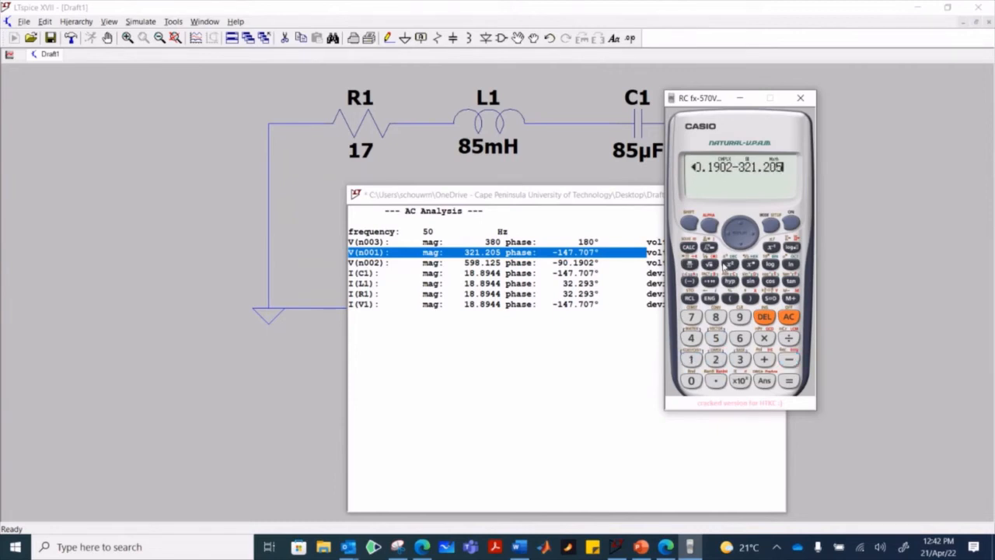
click(689, 222)
click(689, 282)
text(-1)
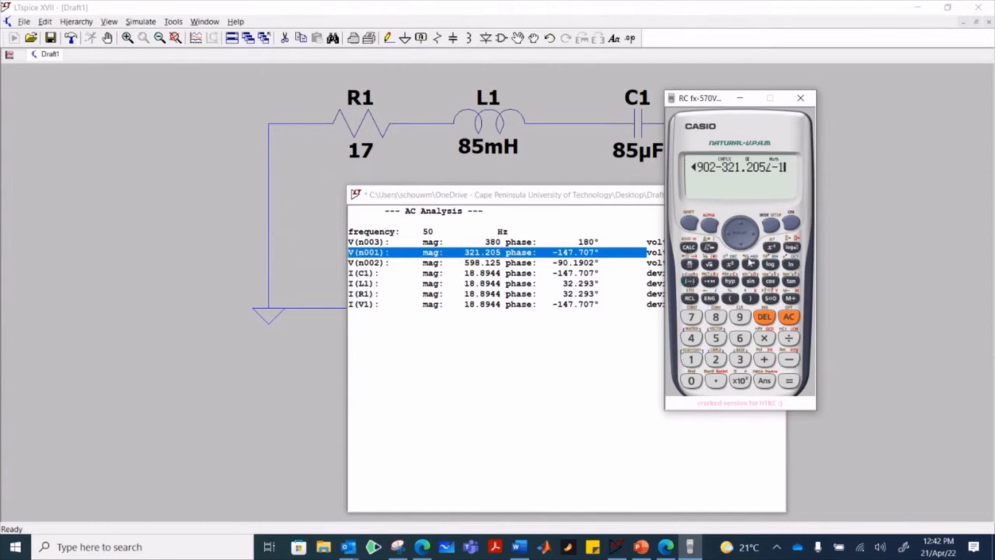
text(47.707)
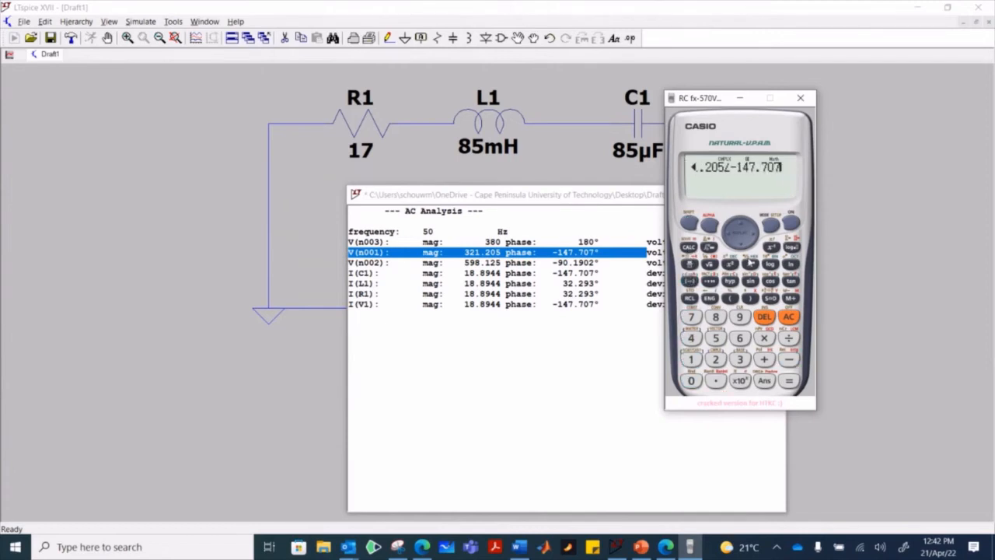
click(789, 385)
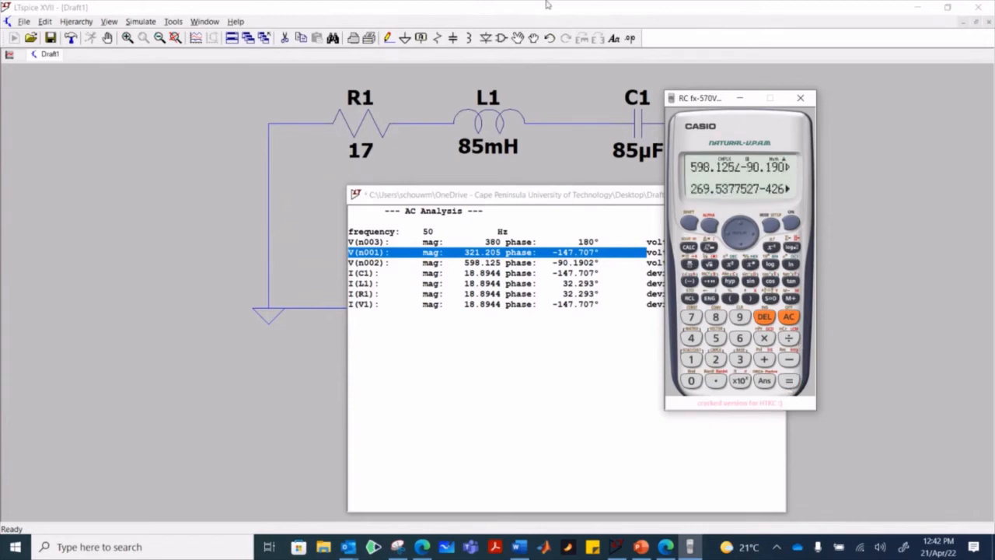
- Convert the inductor voltage result to polar form (r∠θ) and show its phase angle
click(687, 220)
click(725, 359)
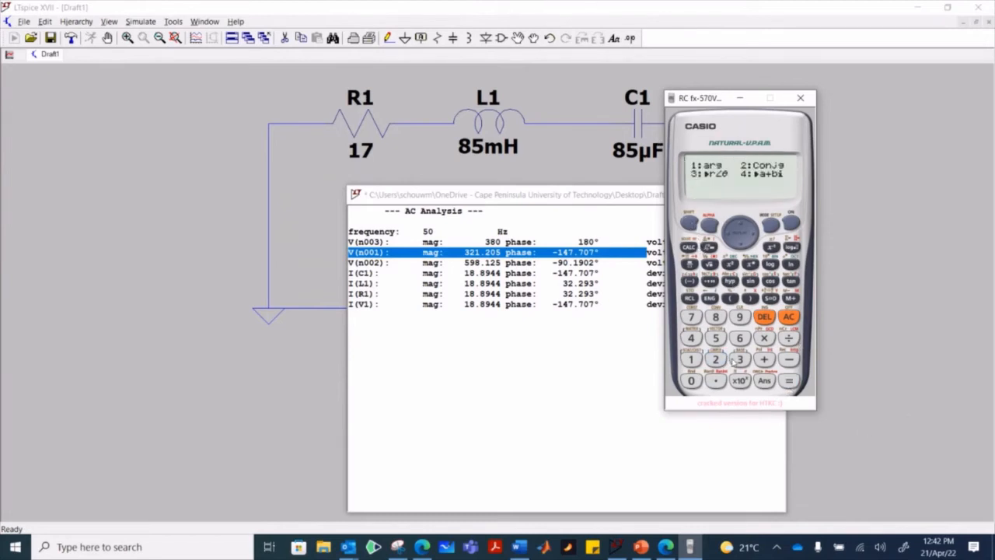
click(737, 359)
click(789, 384)
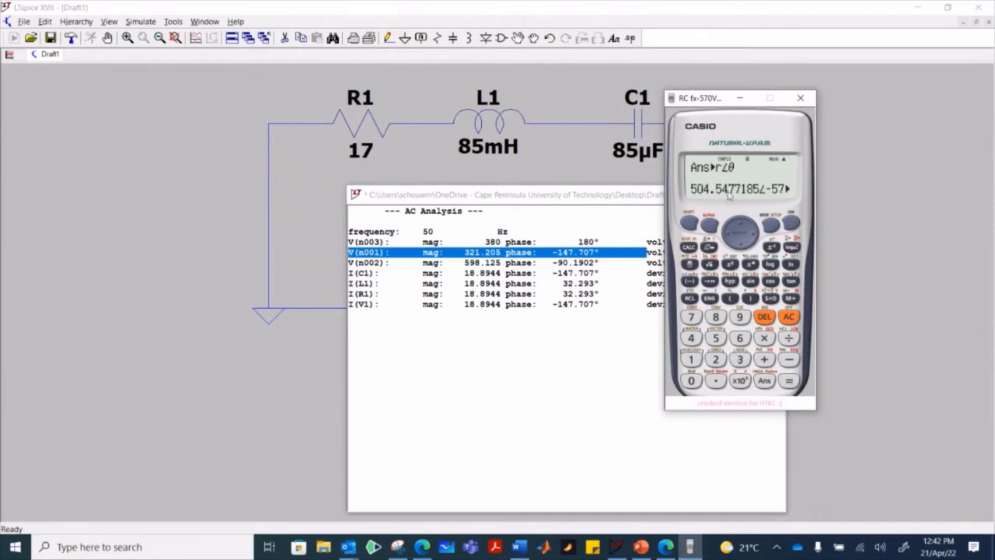
click(755, 236)
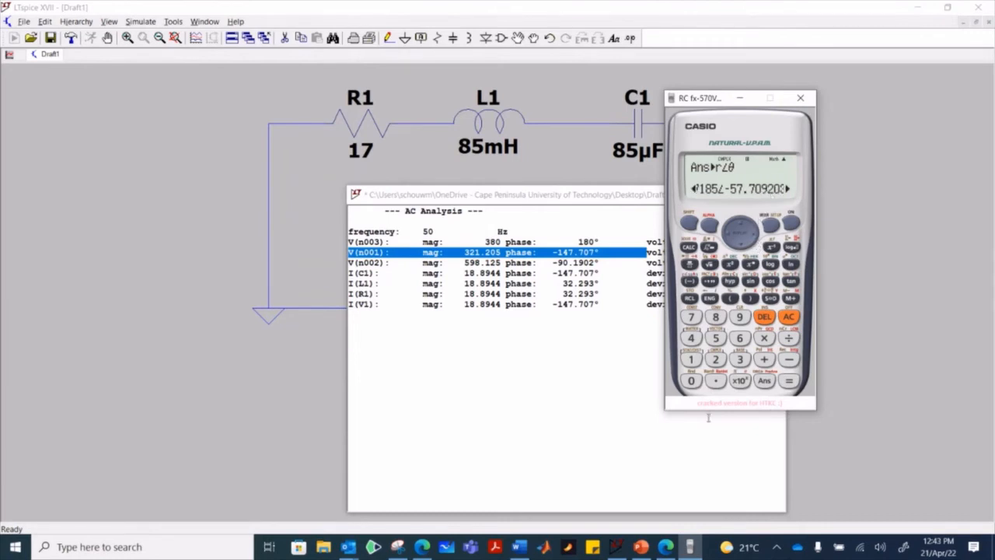
- Compare the calculated inductor voltage with the answer on the PowerPoint problem slide, hide the screen-sharing notice, and return to the calculator
click(641, 547)
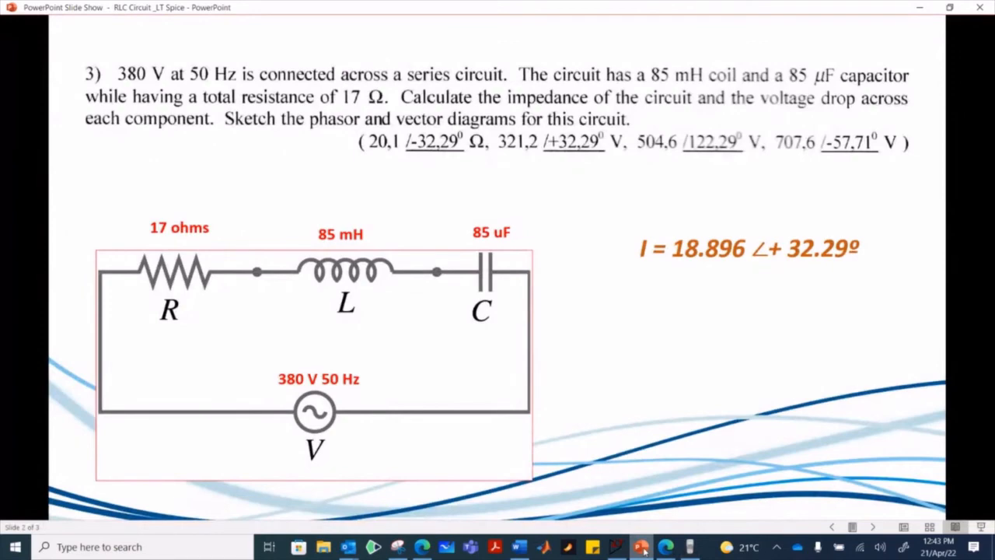
click(644, 550)
click(644, 550)
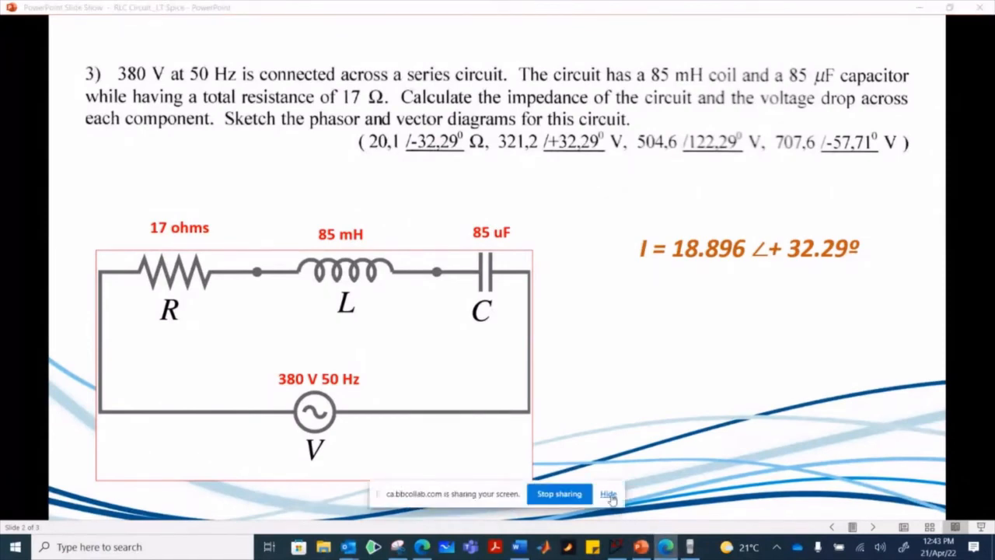
click(606, 495)
click(640, 547)
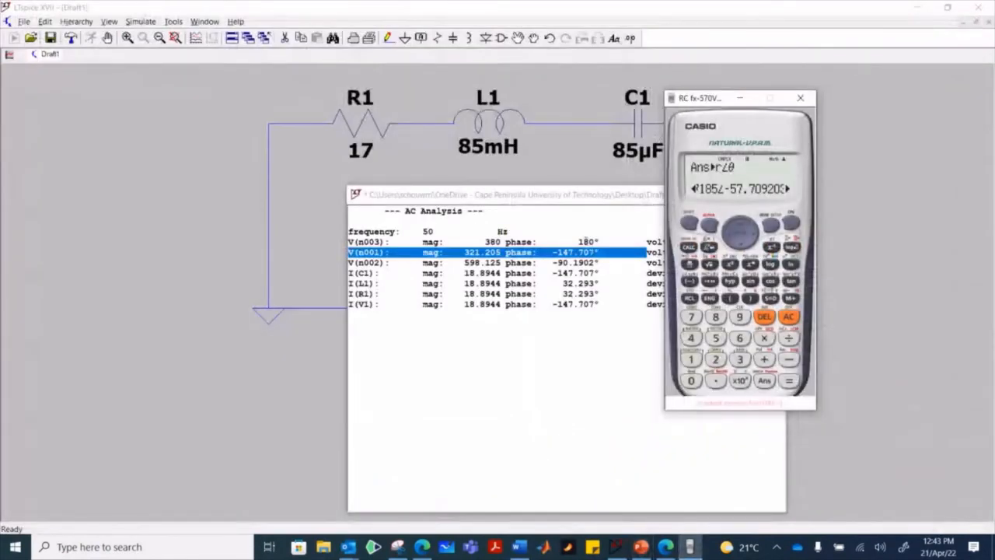
- Highlight the V(n003) phase, the V(n003) row and the V(n002) row in the AC analysis results to examine the capacitor's node voltages
click(592, 239)
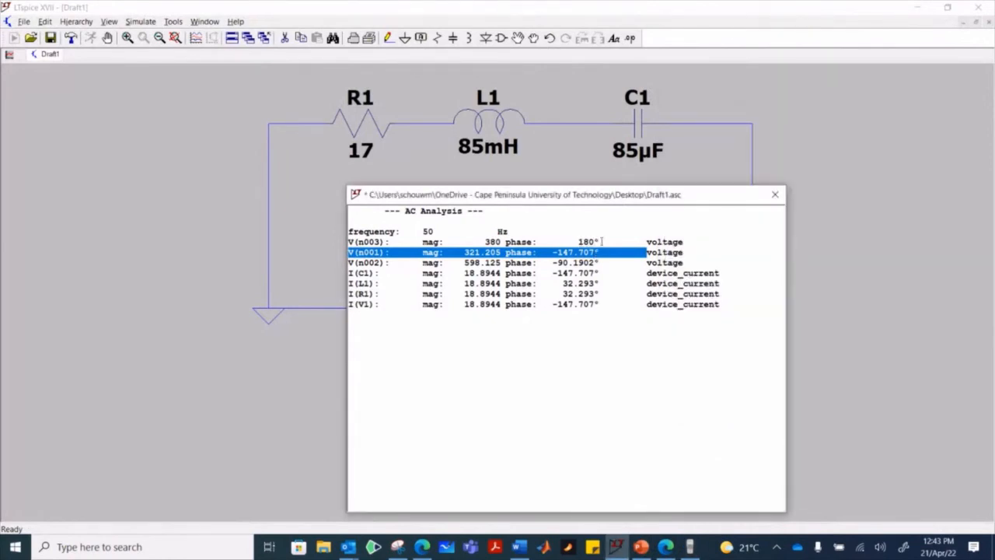
drag(579, 241, 600, 243)
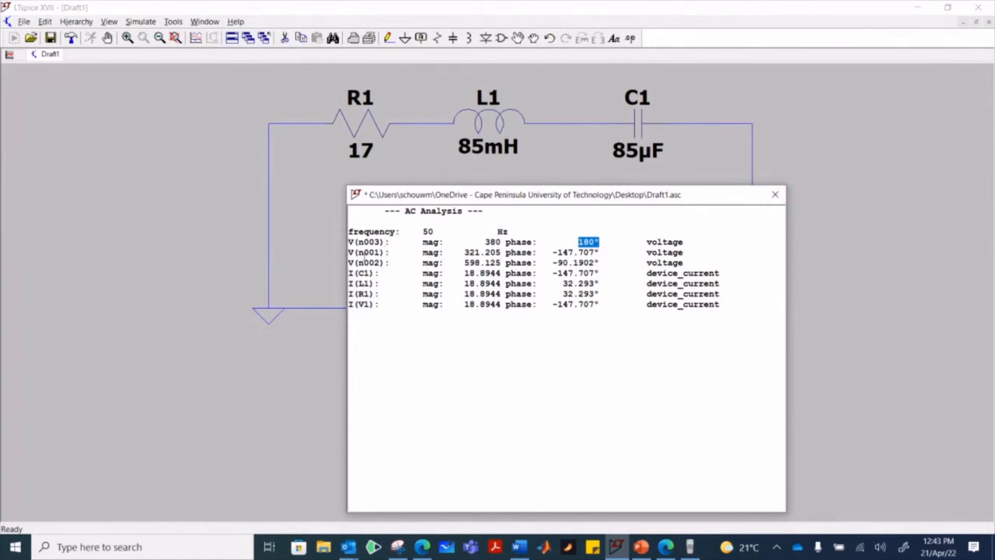
click(365, 266)
drag(611, 244, 348, 243)
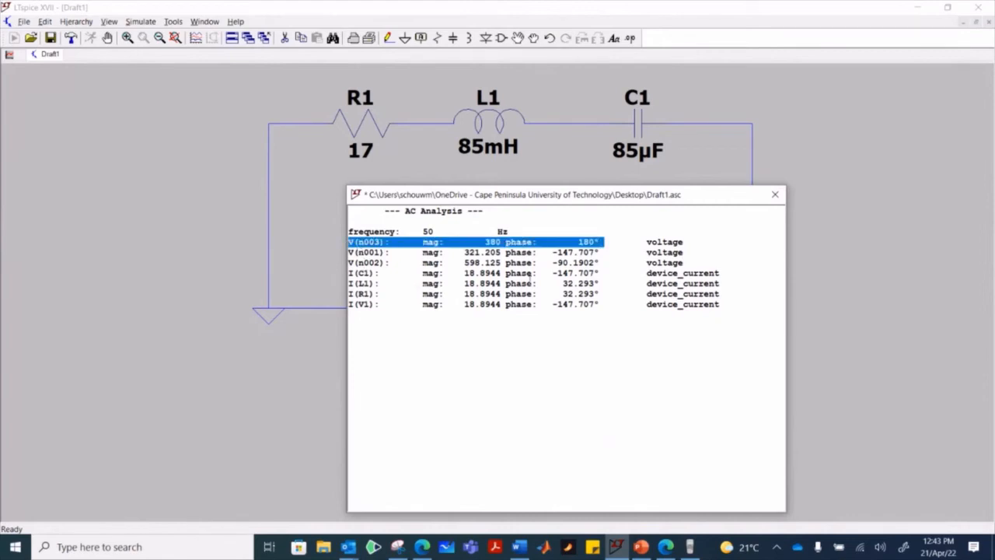
drag(620, 264, 348, 263)
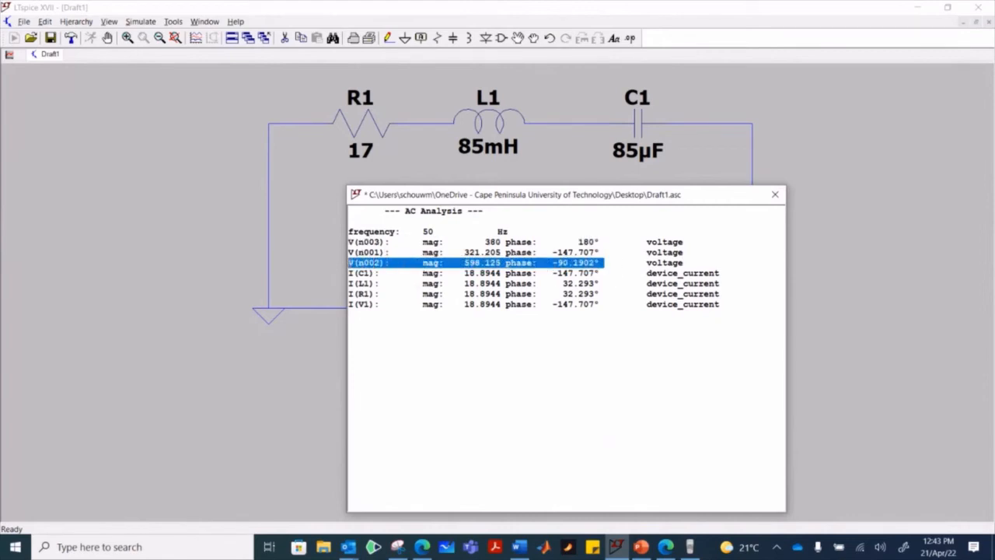
- Bring back the Casio calculator, clear it, and enter the V(n003) voltage in polar form as 380∠180
click(689, 547)
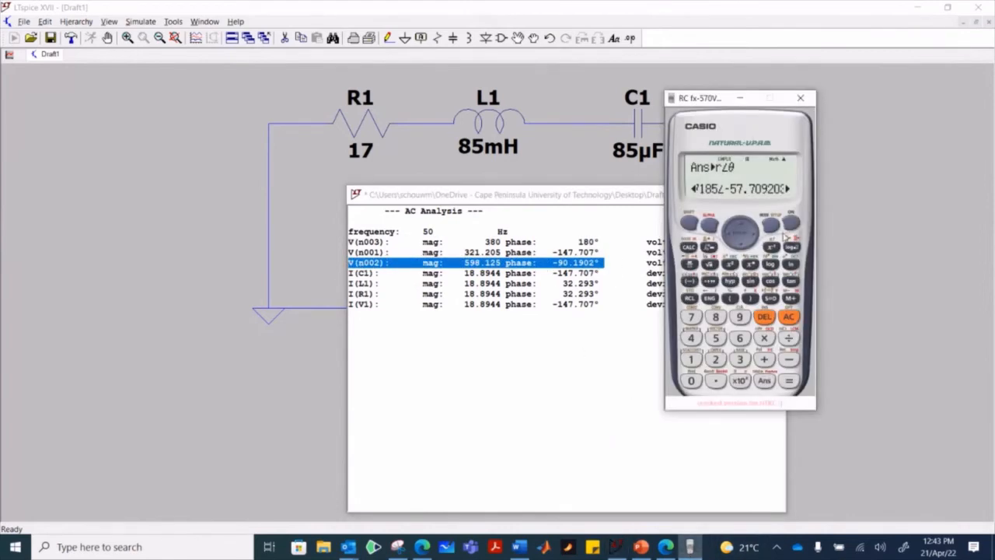
click(789, 224)
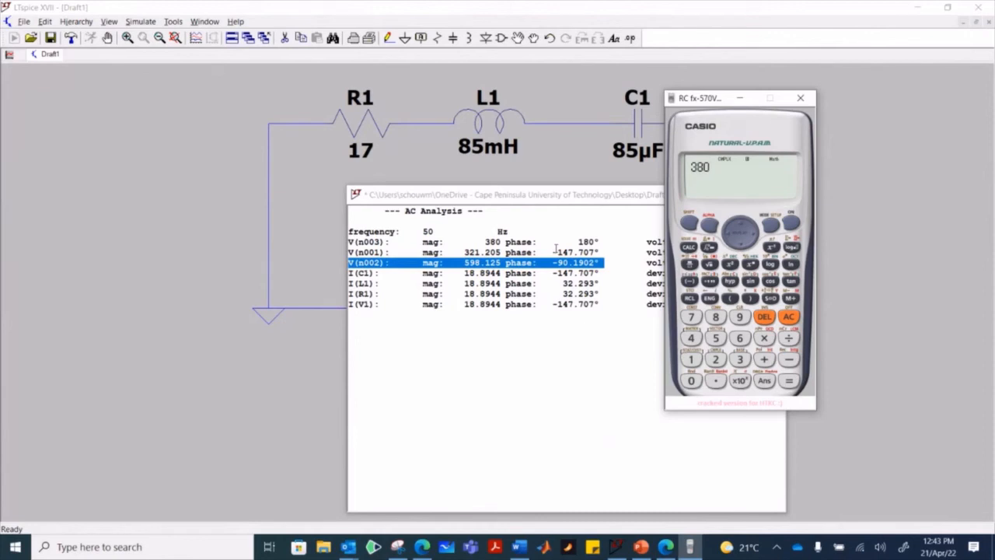
click(688, 223)
click(689, 281)
text(10)
key(Escape)
text(38)
click(691, 225)
click(690, 282)
text(180)
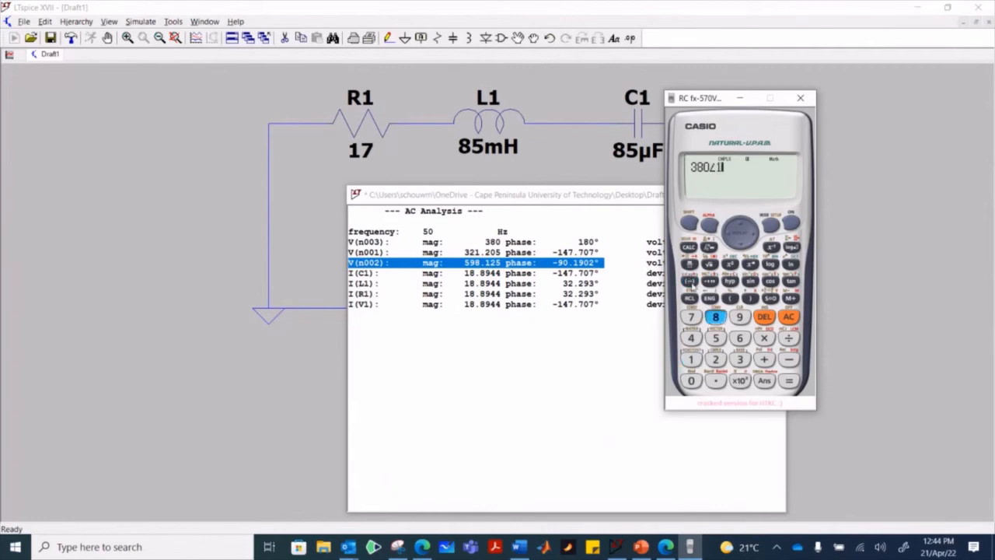
text(-)
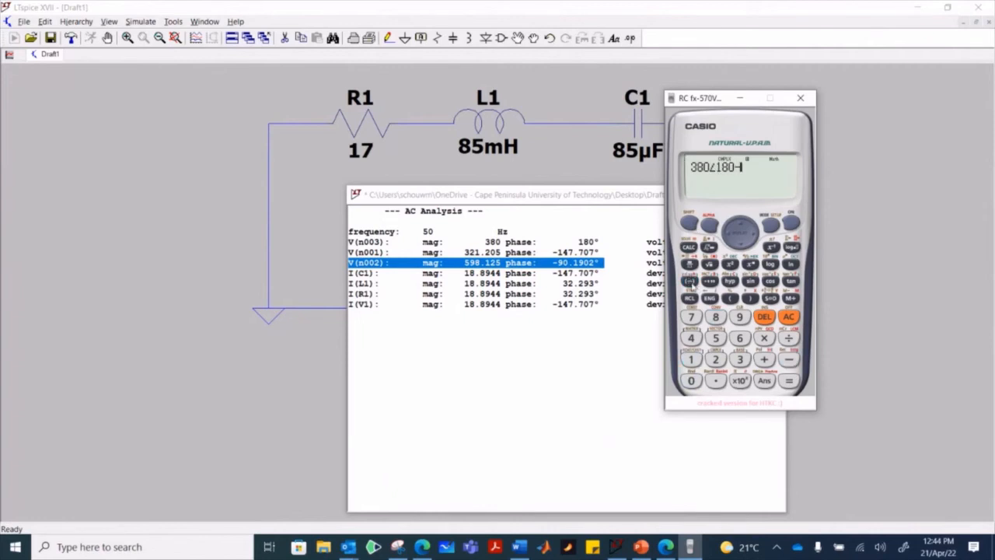
text(598.125)
- Subtract the V(n002) voltage 598.125∠-90.1902 from the entered value to calculate the capacitor voltage
click(691, 281)
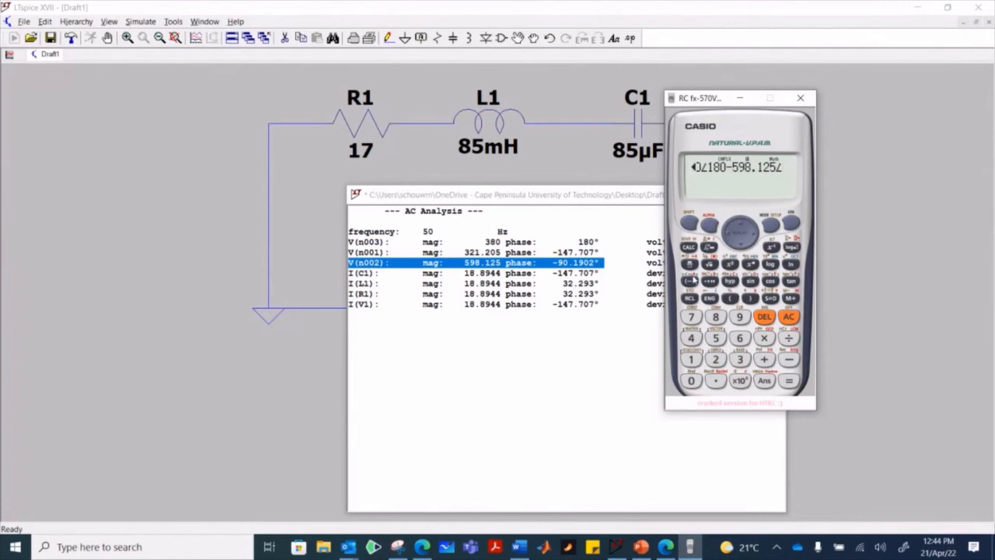
text(-90)
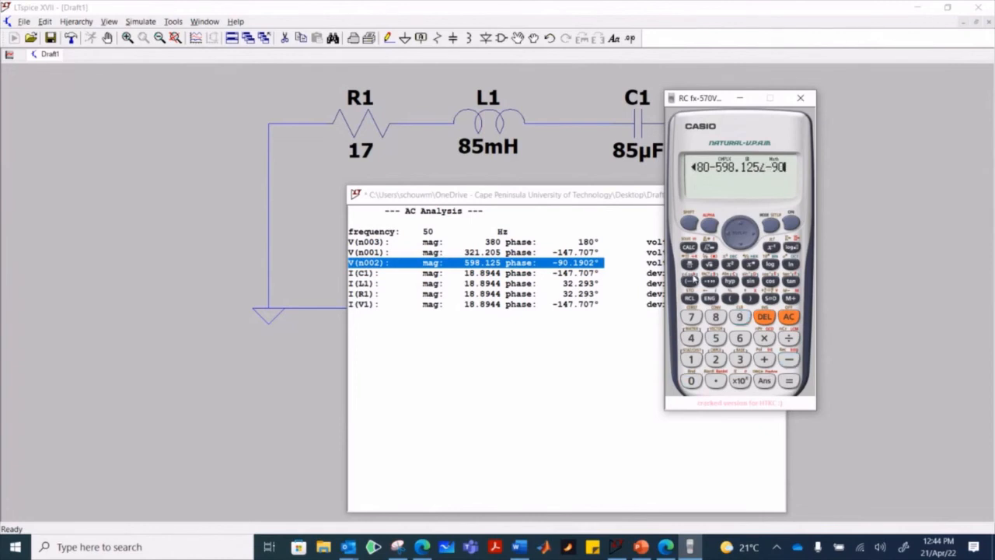
text(.1902)
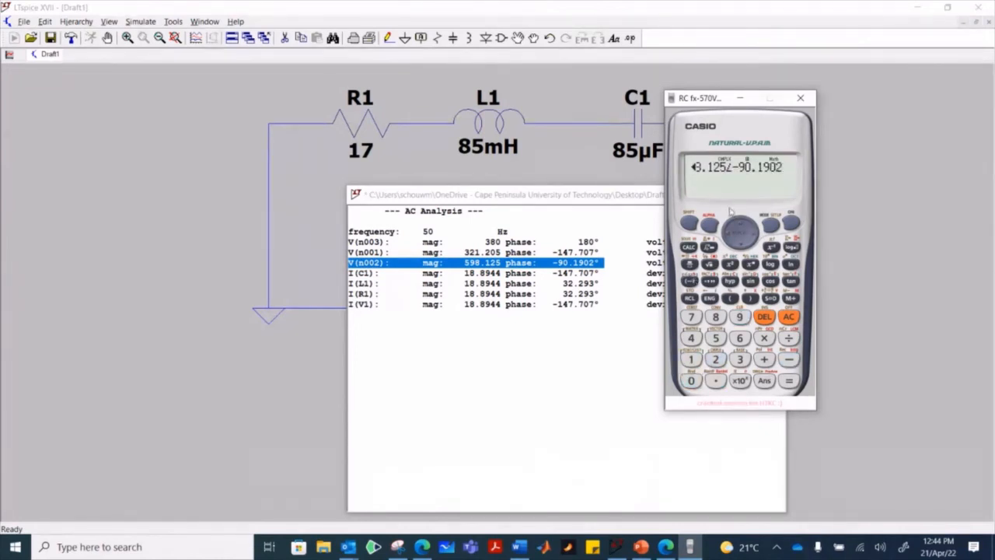
click(788, 381)
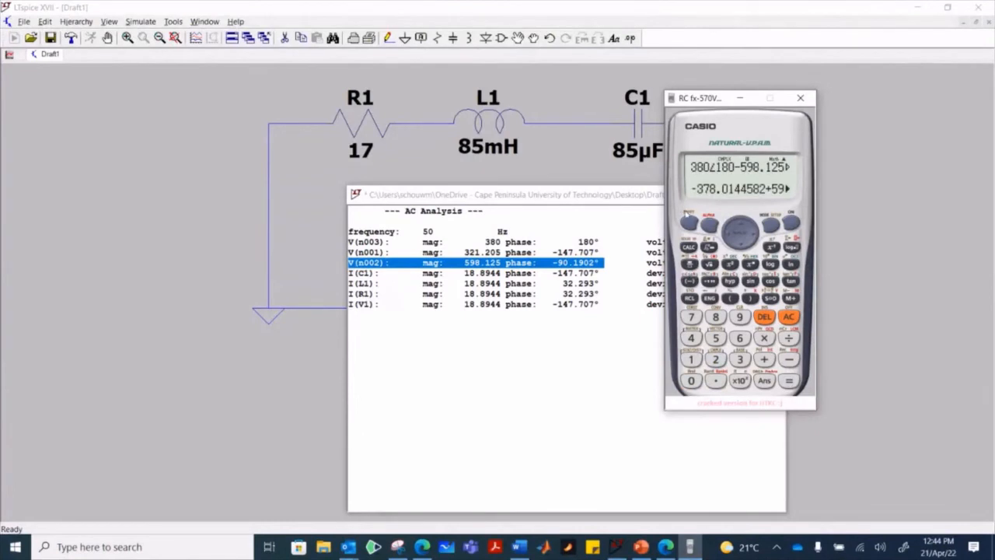
- Convert the capacitor voltage result to polar form (r∠θ) and show its phase angle
click(716, 359)
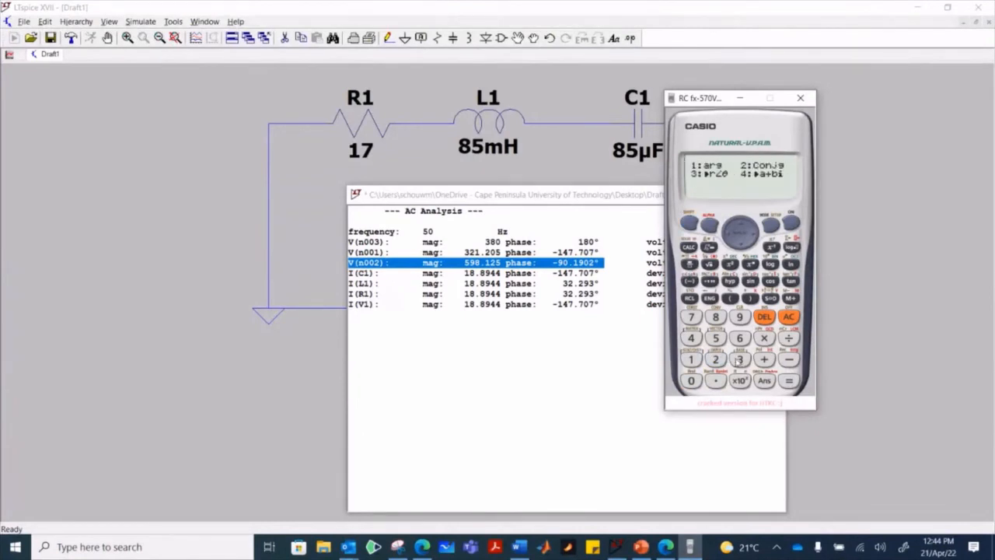
click(739, 359)
click(788, 381)
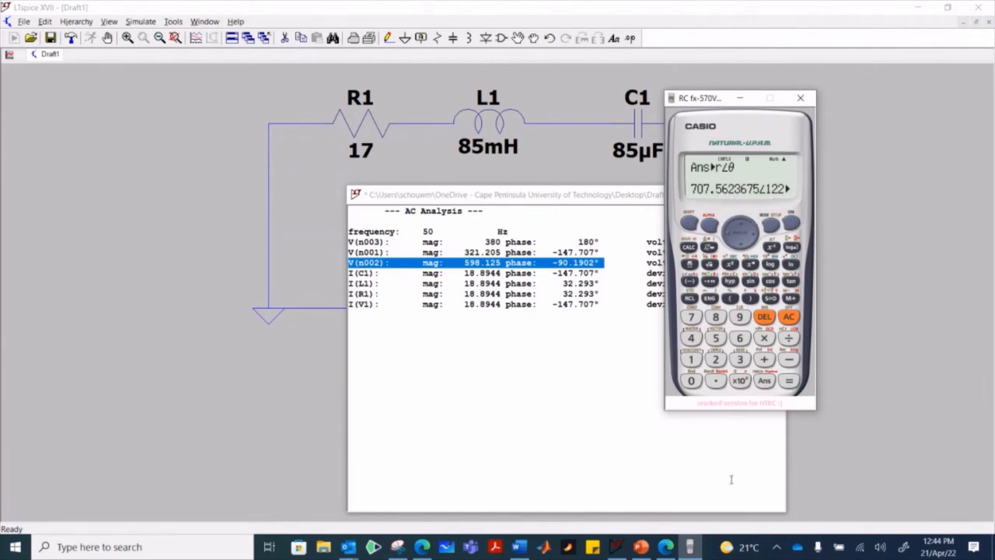
click(754, 227)
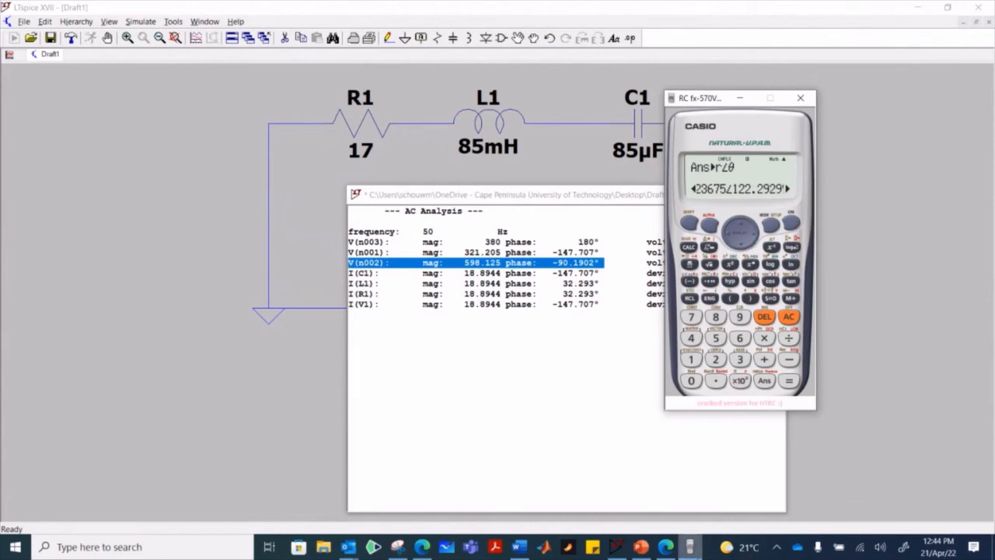
- Compare the calculated capacitor voltage's magnitude and angle with the answer on the PowerPoint problem slide
click(648, 546)
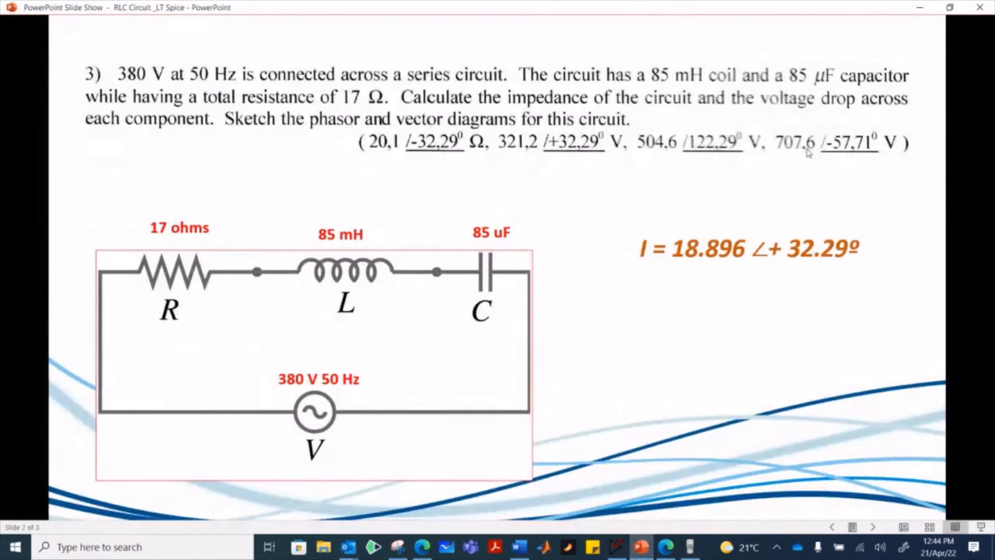
click(642, 546)
click(731, 241)
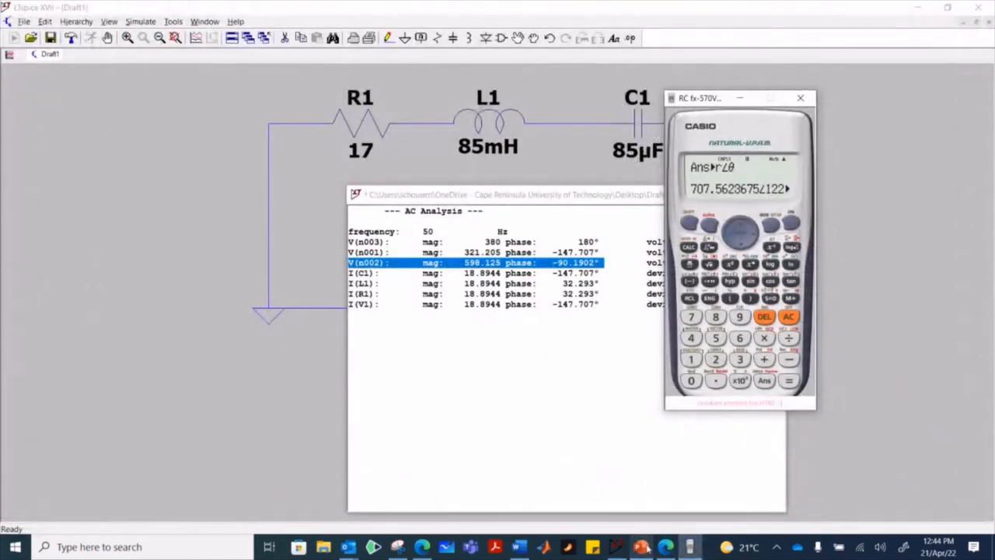
click(642, 546)
click(642, 547)
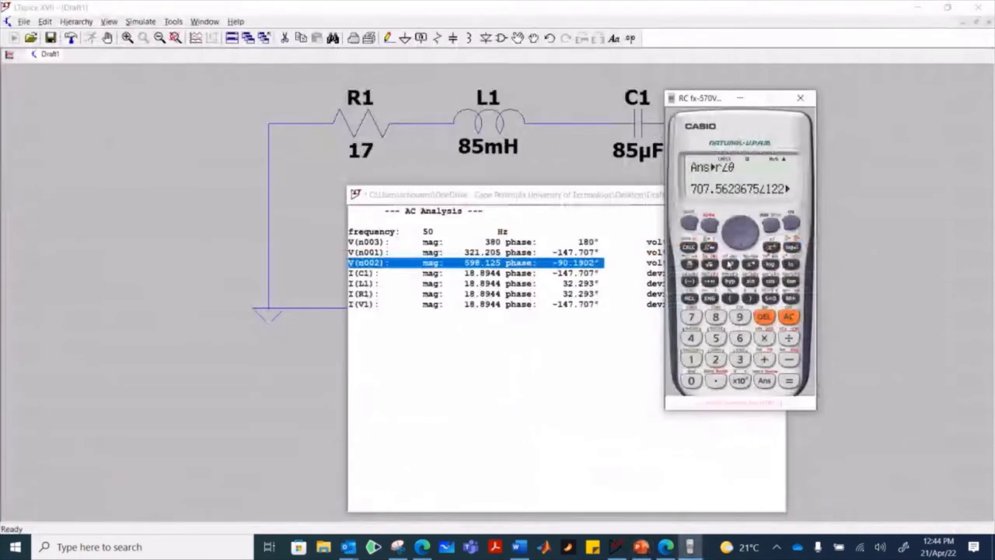
- Read the rest of the capacitor voltage's phase angle, and close the calculator and the AC analysis results
click(748, 228)
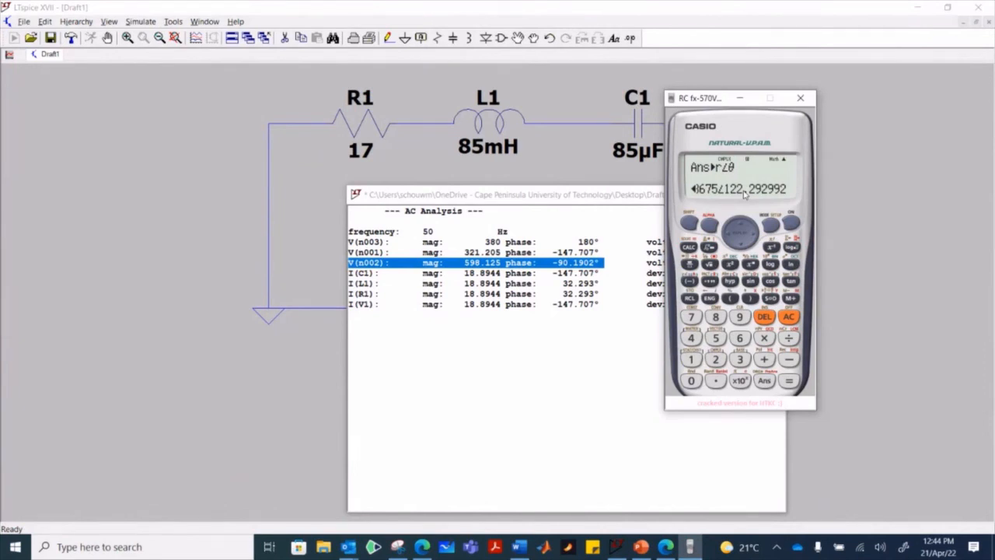
click(799, 98)
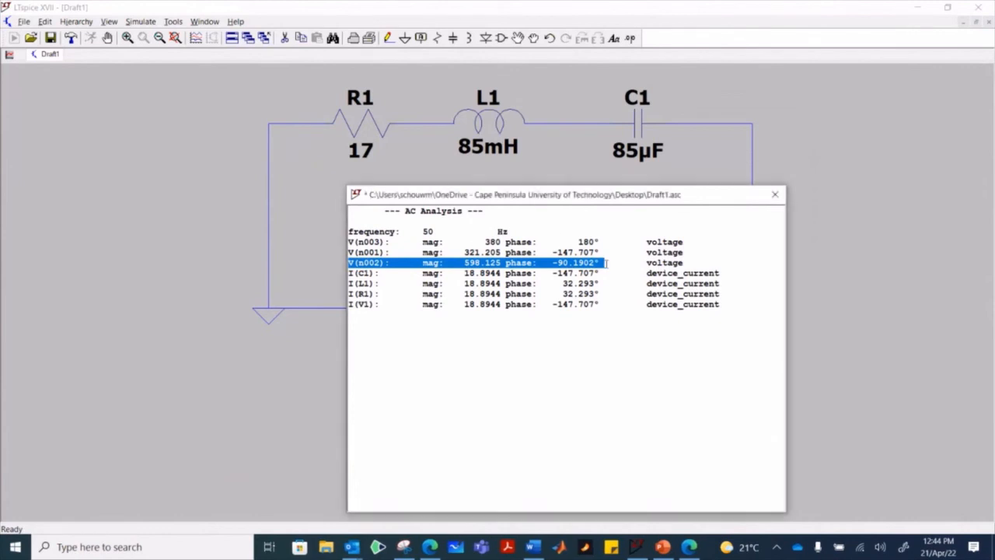
click(775, 195)
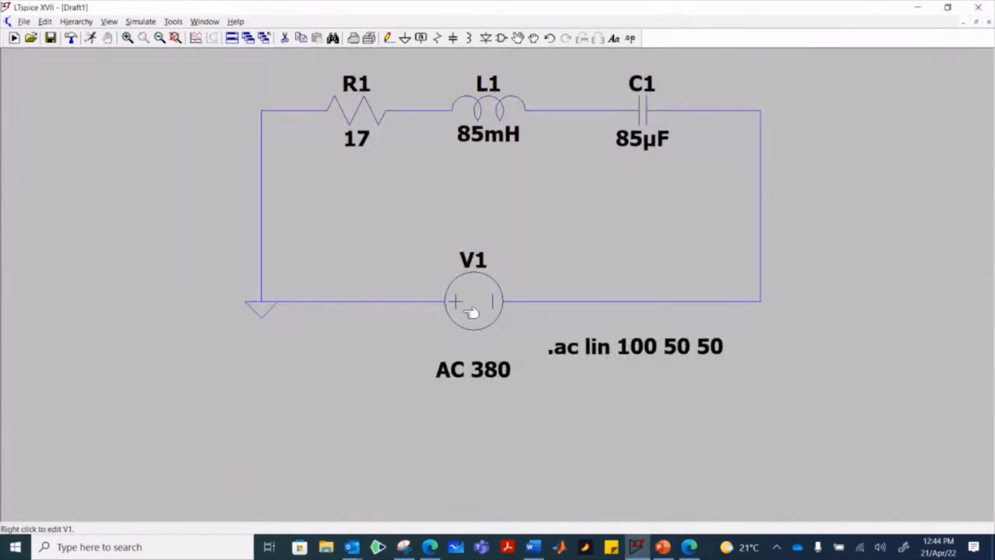
- Set the AC phase of voltage source V1 to 0 and rerun the AC simulation
scroll(506, 293, up, 1)
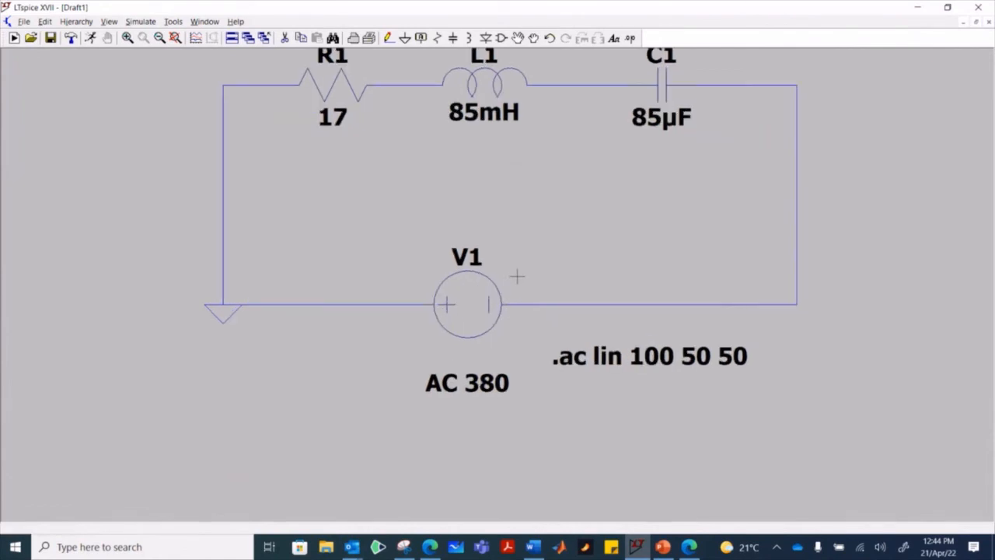
right_click(482, 300)
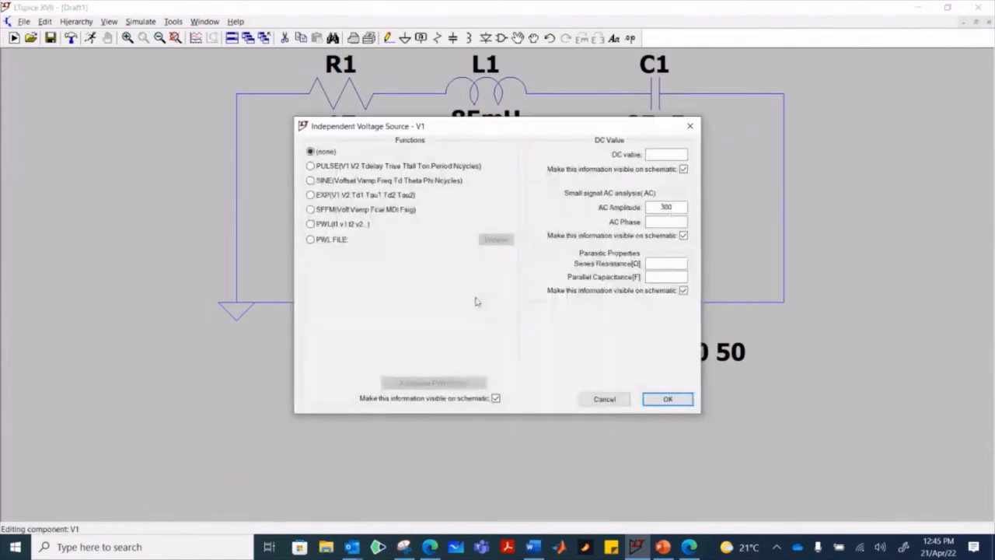
click(664, 221)
click(664, 400)
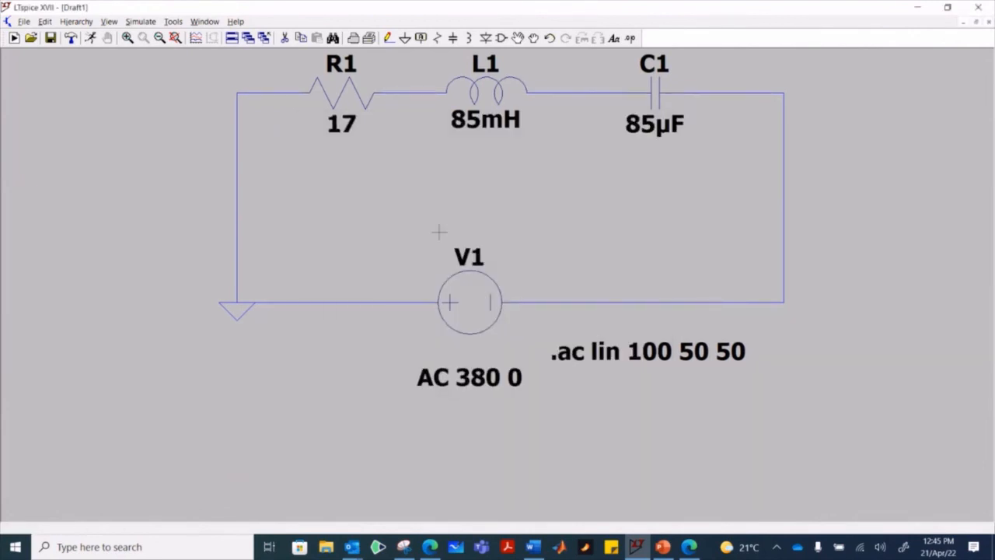
click(140, 21)
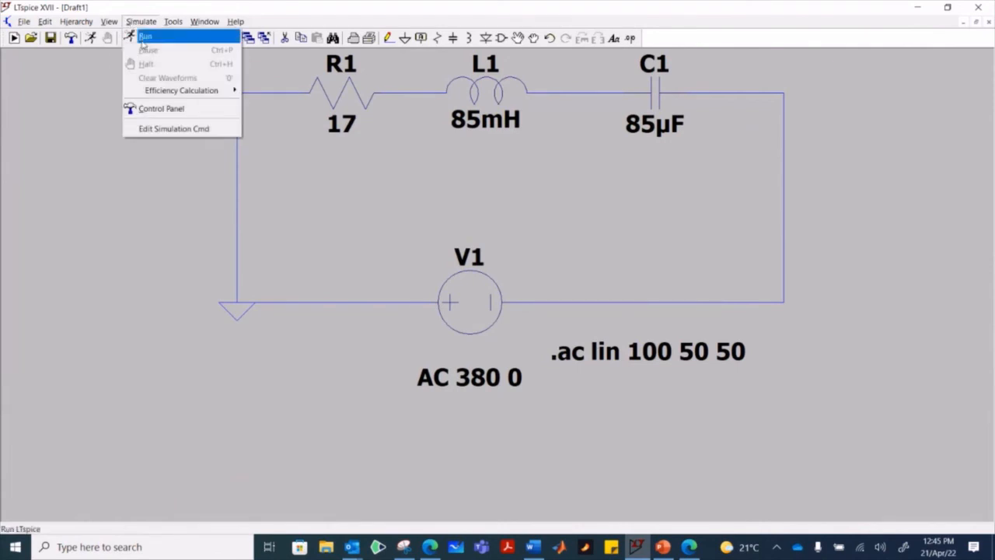
click(137, 36)
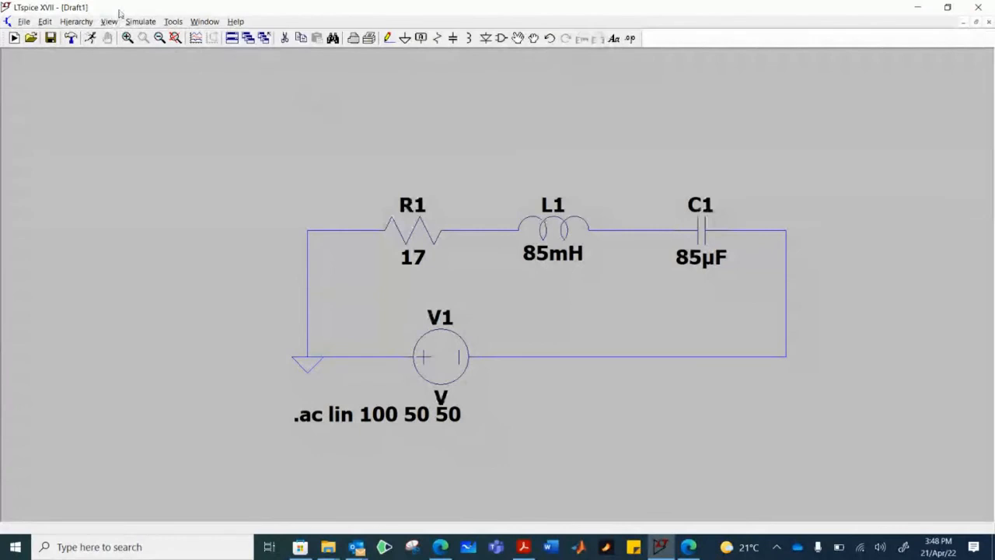
- Try to run the AC simulation while V1 has no source value, and close the error log
click(141, 21)
click(144, 36)
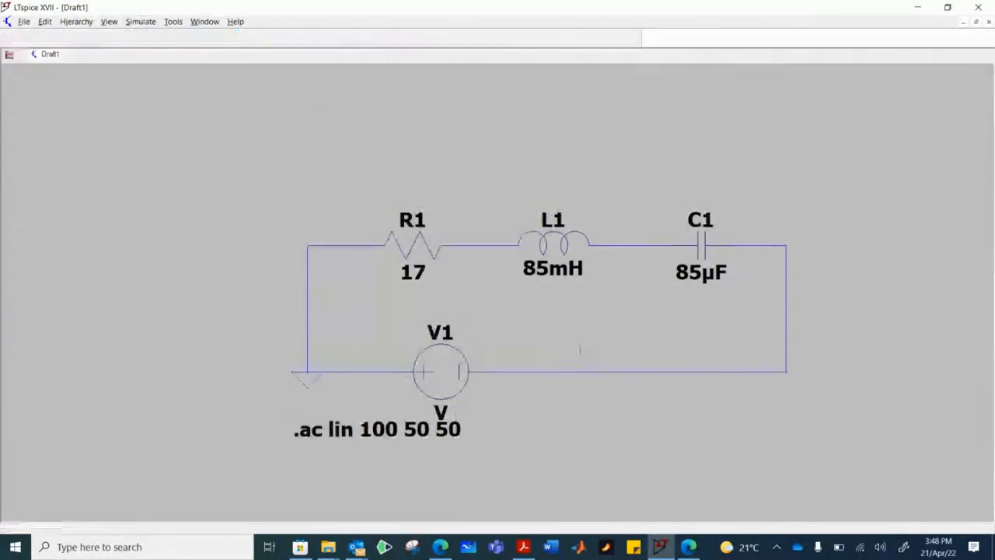
click(936, 162)
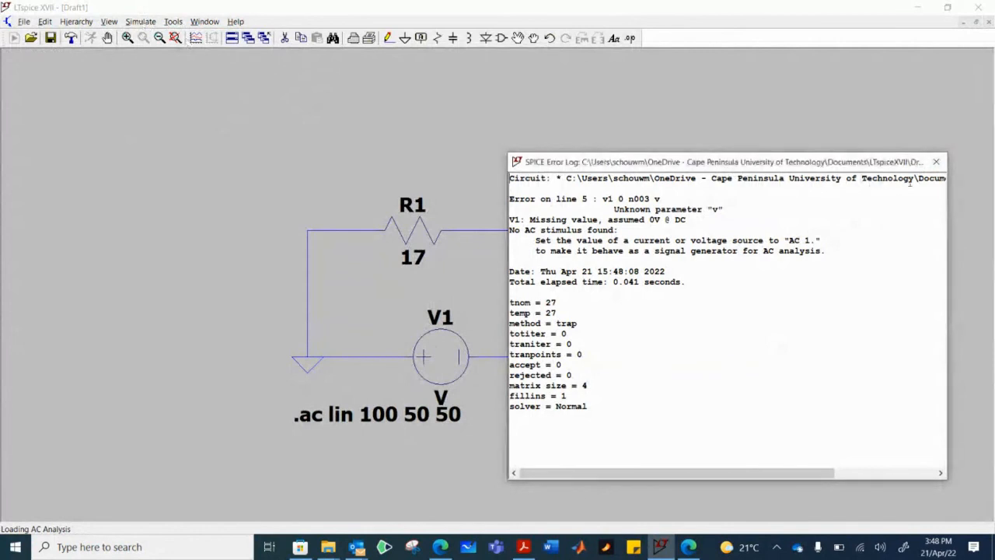
click(936, 161)
- Check the AC analysis sweep settings in the simulation command without changing them
click(142, 23)
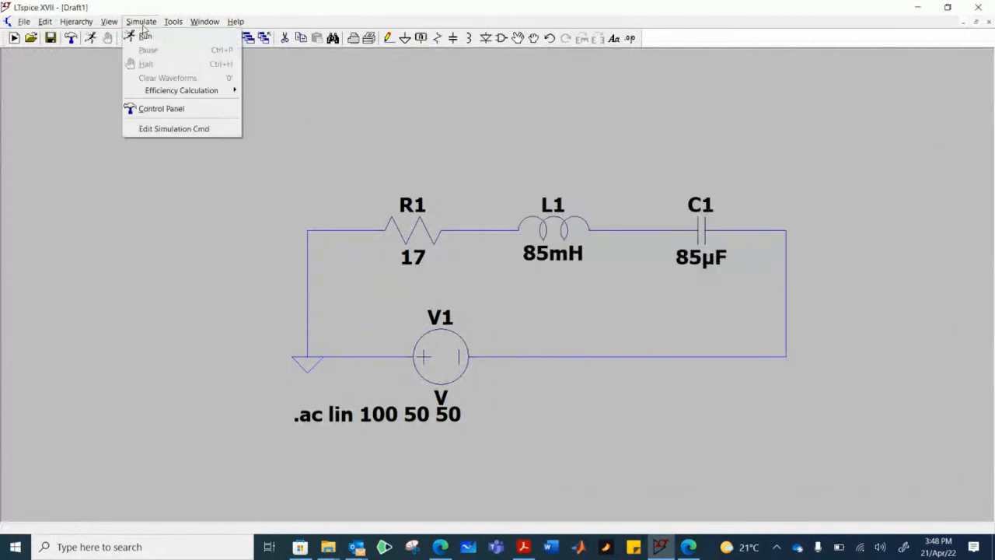
click(162, 129)
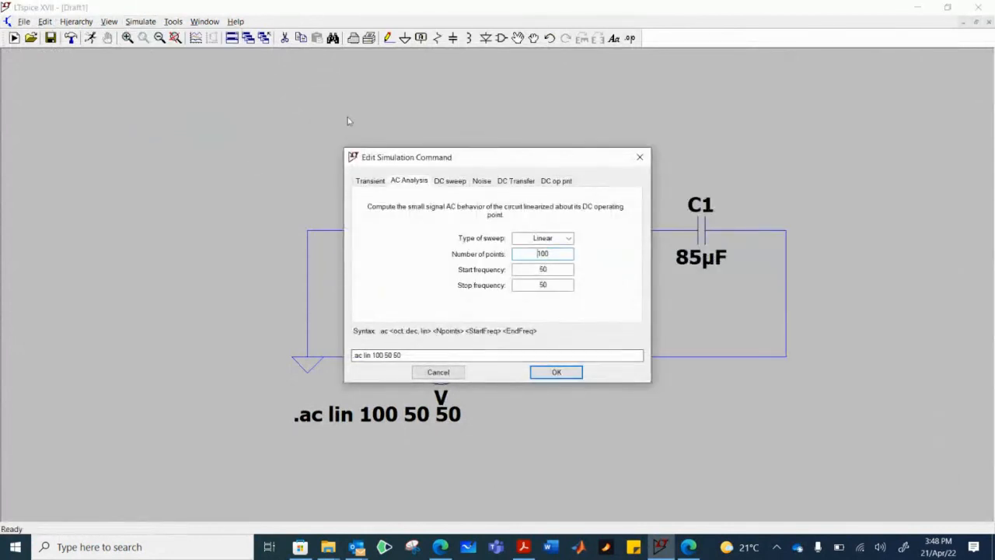
click(640, 157)
- Set the AC amplitude of voltage source V1 to 380 for small signal AC analysis
right_click(449, 357)
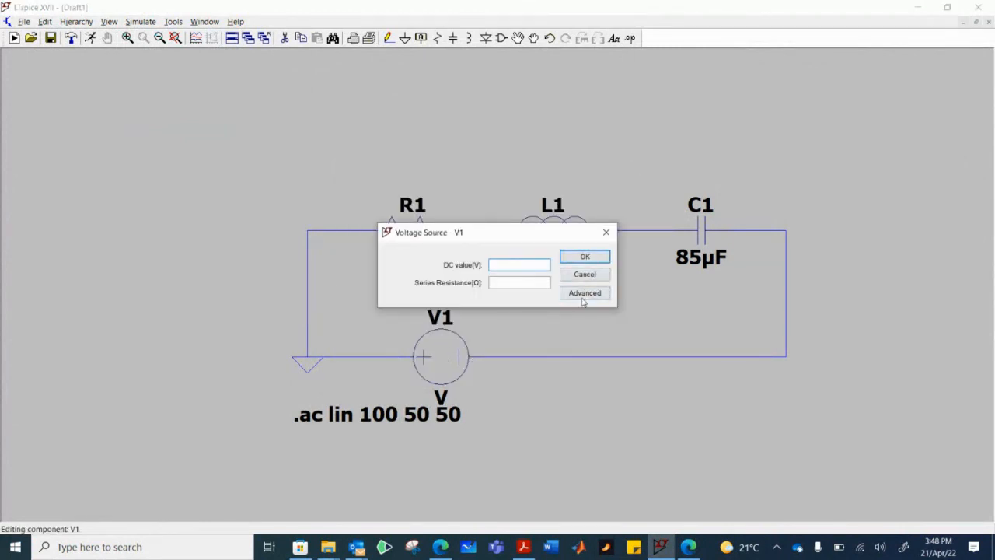
click(583, 293)
click(666, 206)
text(380)
click(667, 399)
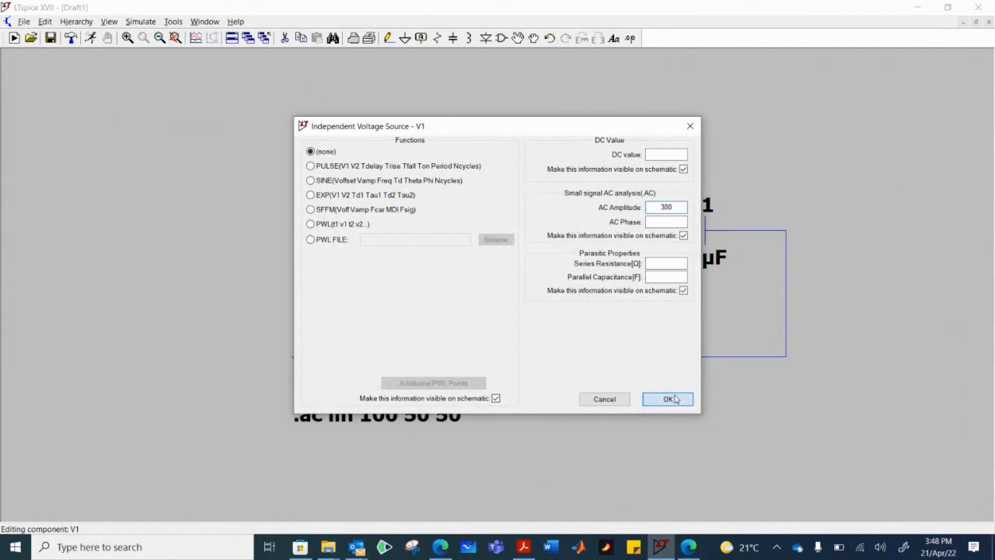
- Run the AC simulation and examine the phase angles of V(n001) and V(n003) before closing the results
click(150, 23)
click(150, 36)
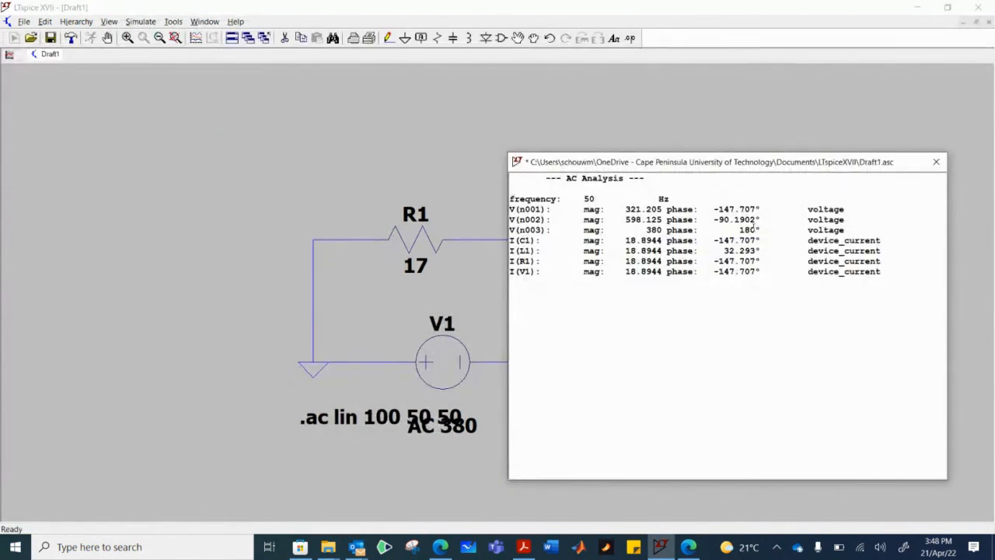
mouse_move(714, 217)
mouse_down()
mouse_move(757, 210)
mouse_move(719, 209)
mouse_up()
click(626, 241)
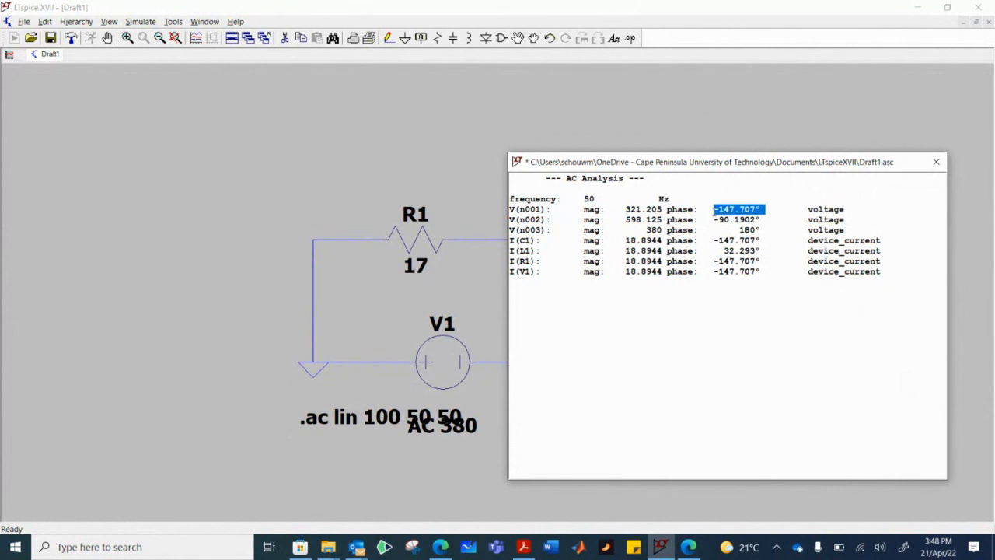
drag(517, 231, 840, 230)
click(936, 162)
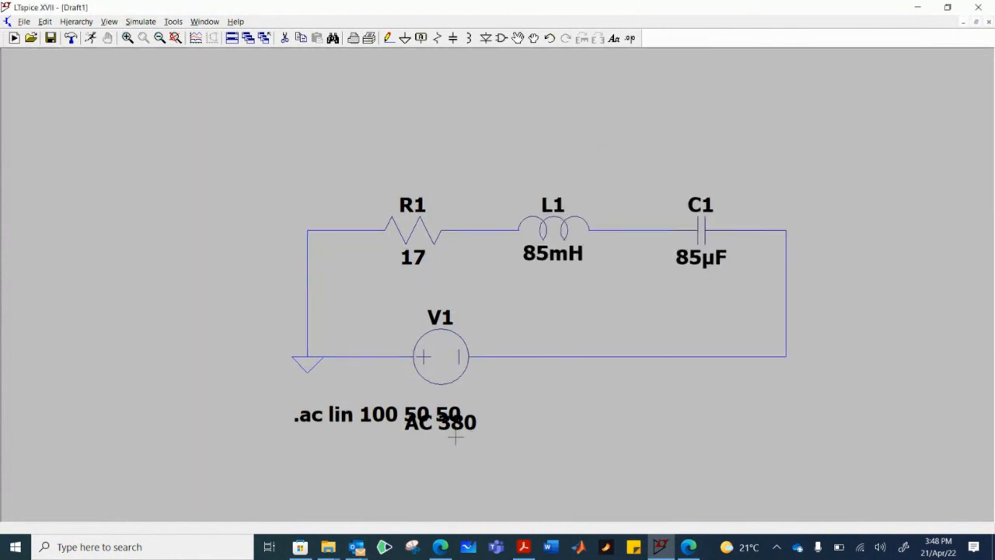
right_click(450, 351)
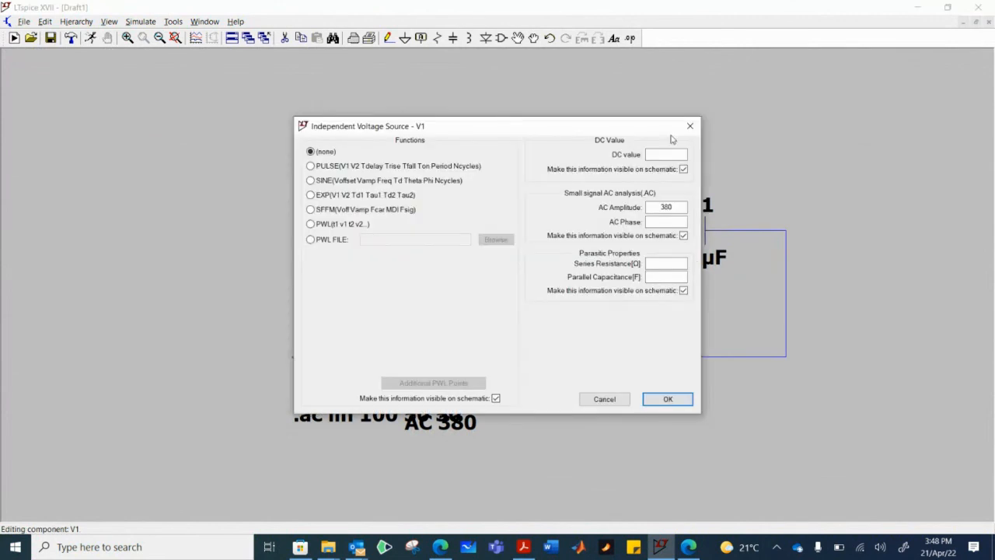
click(692, 126)
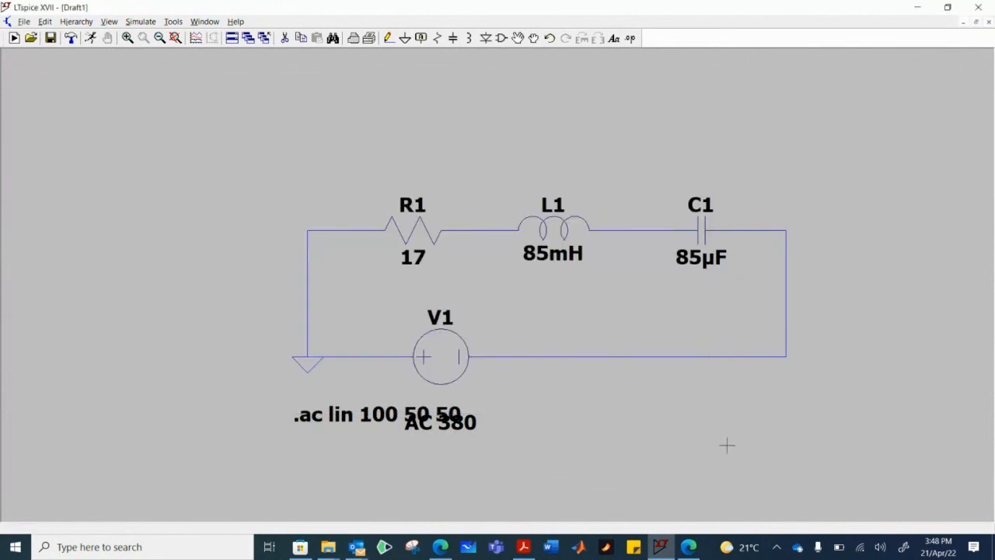
key(alt+Tab)
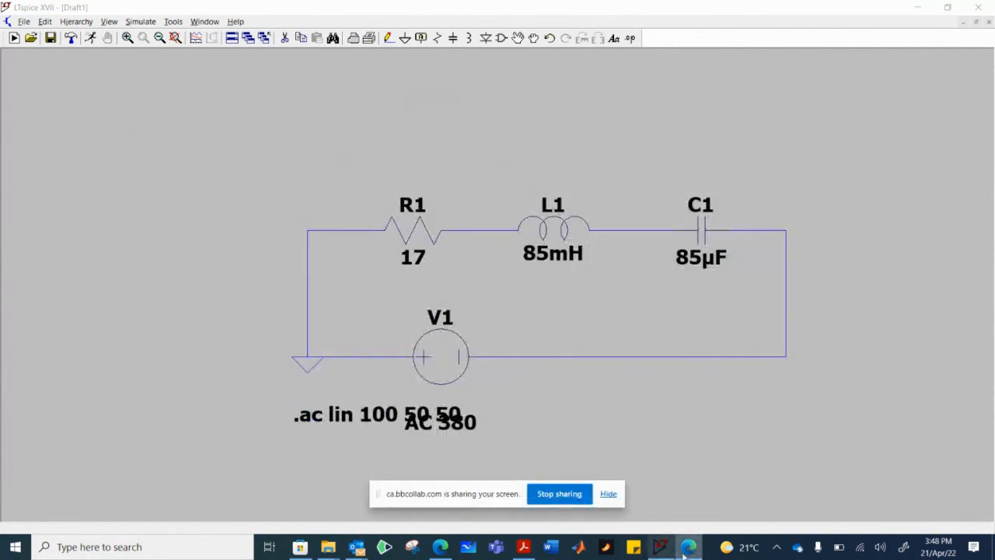
click(608, 494)
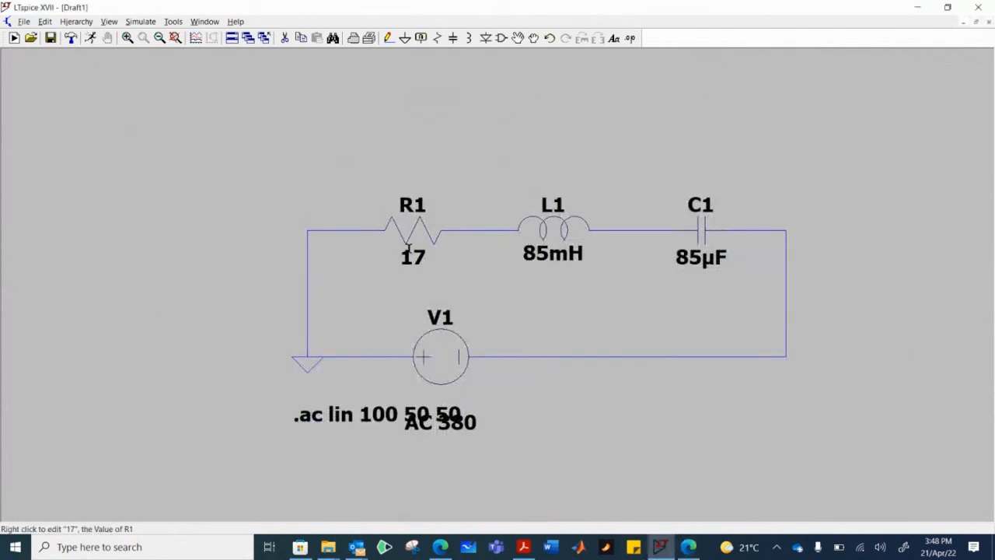
- Replace V1 with a new voltage source in the same gap, rotated so its positive terminal faces the capacitor side
click(285, 38)
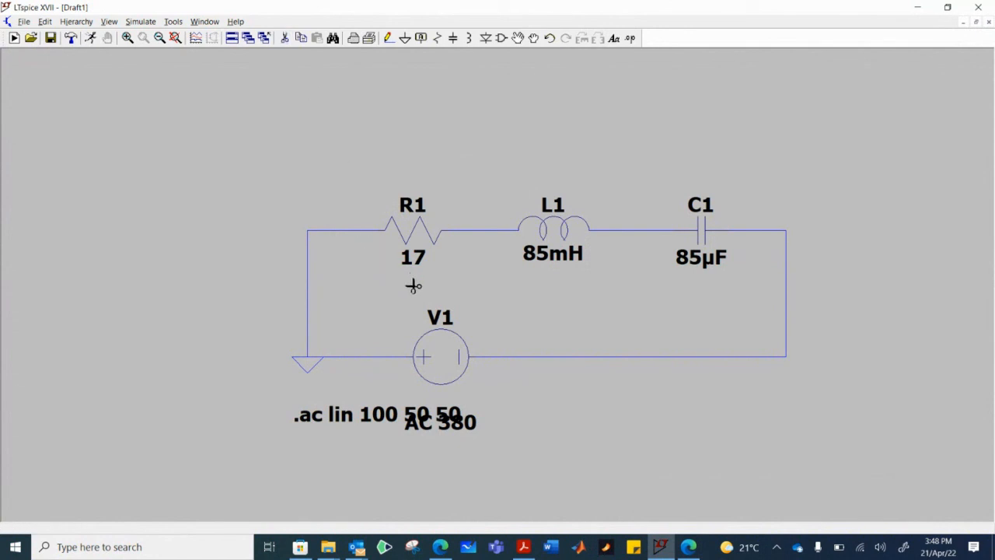
click(450, 367)
click(503, 41)
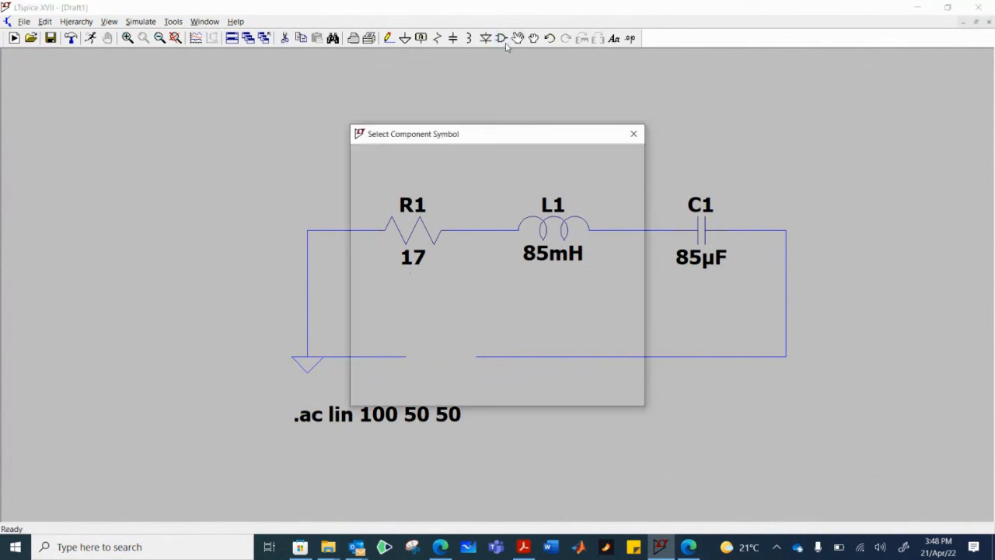
click(568, 390)
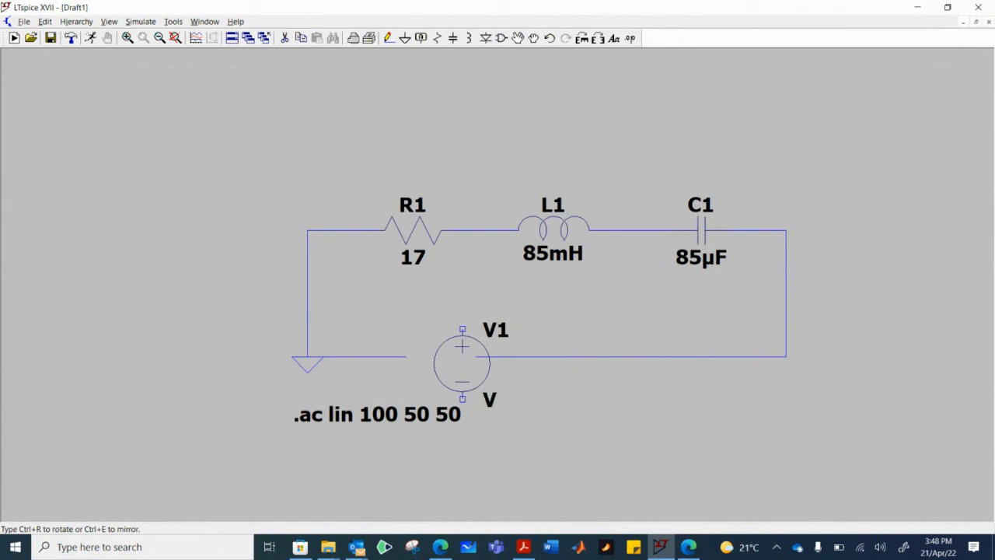
key(ctrl+r)
key(ctrl+r)
key(ctrl+r)
key(ctrl+r)
key(ctrl+r)
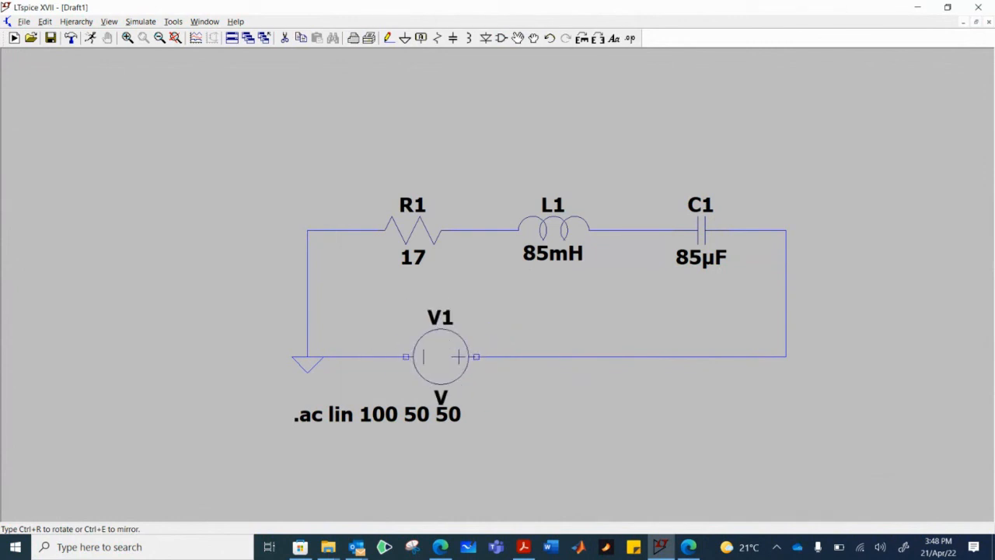
click(459, 357)
key(Escape)
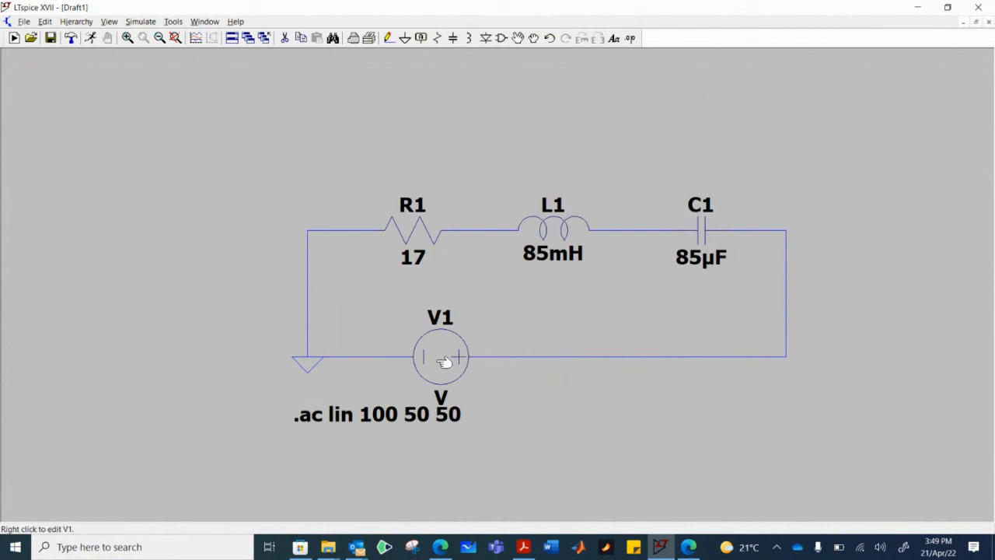
- Set the AC amplitude of the reversed source V1 to 380
right_click(443, 362)
click(582, 291)
click(666, 206)
text(380)
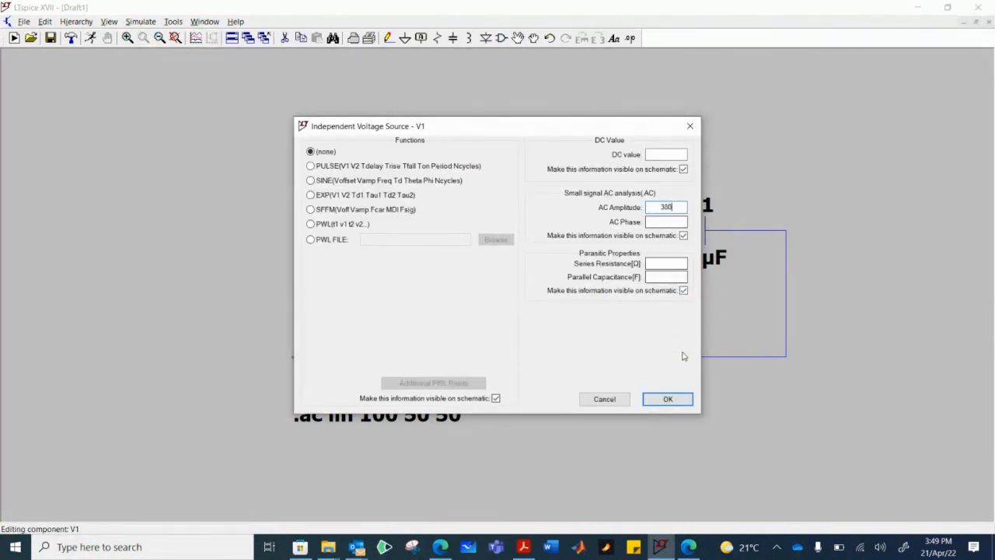
click(668, 398)
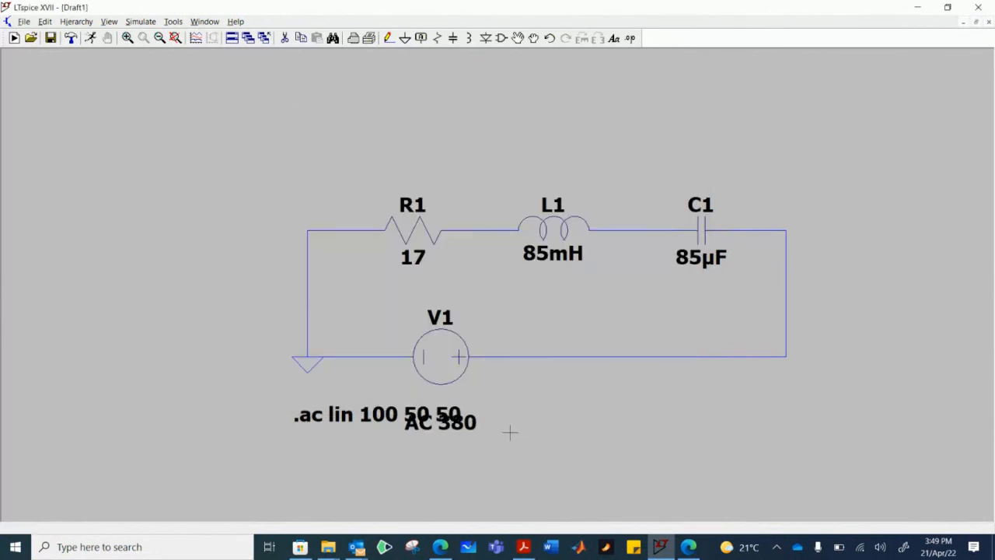
- Run the AC simulation with the reversed source and examine V(n003)'s magnitude and phase in the results
click(139, 22)
click(160, 35)
drag(790, 166, 833, 129)
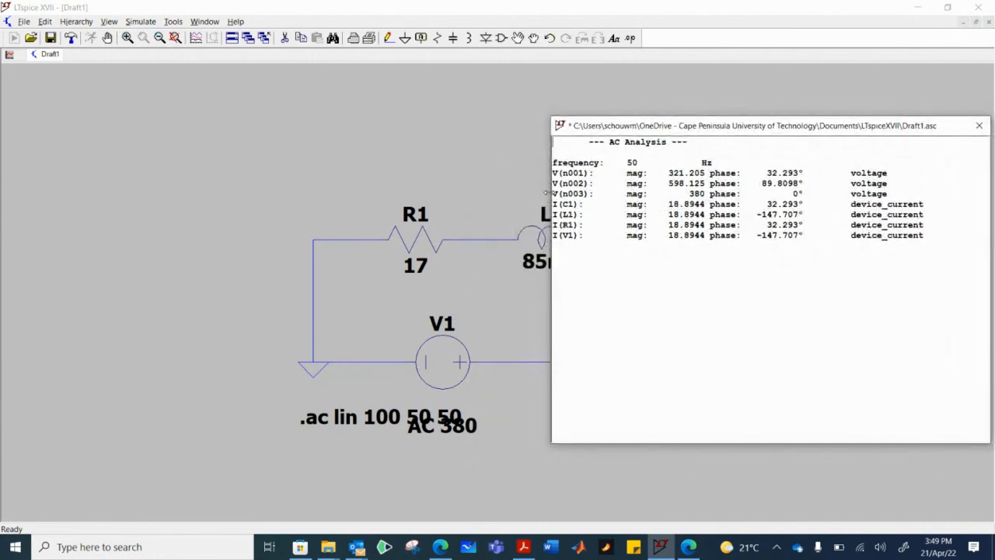
drag(546, 191, 549, 191)
drag(806, 194, 555, 194)
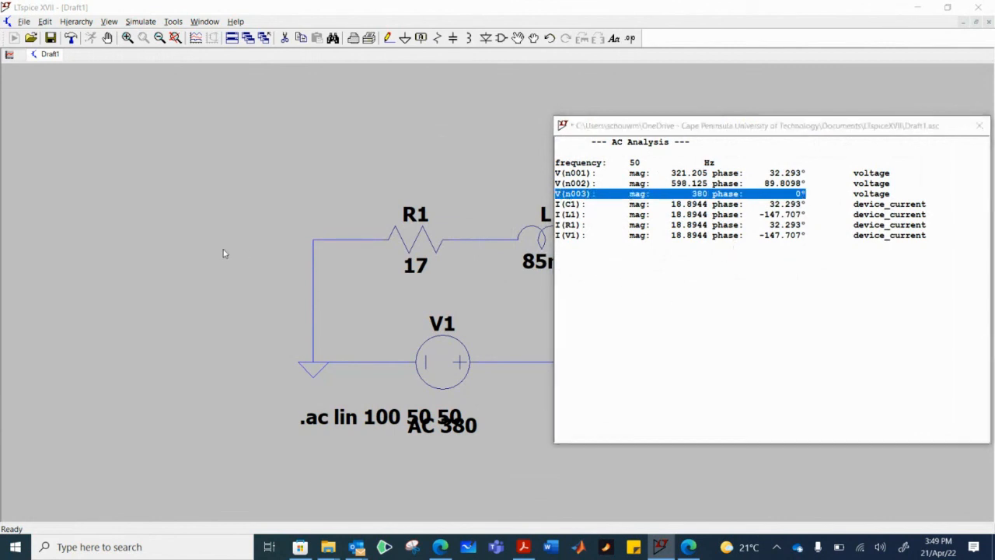
drag(931, 132, 837, 127)
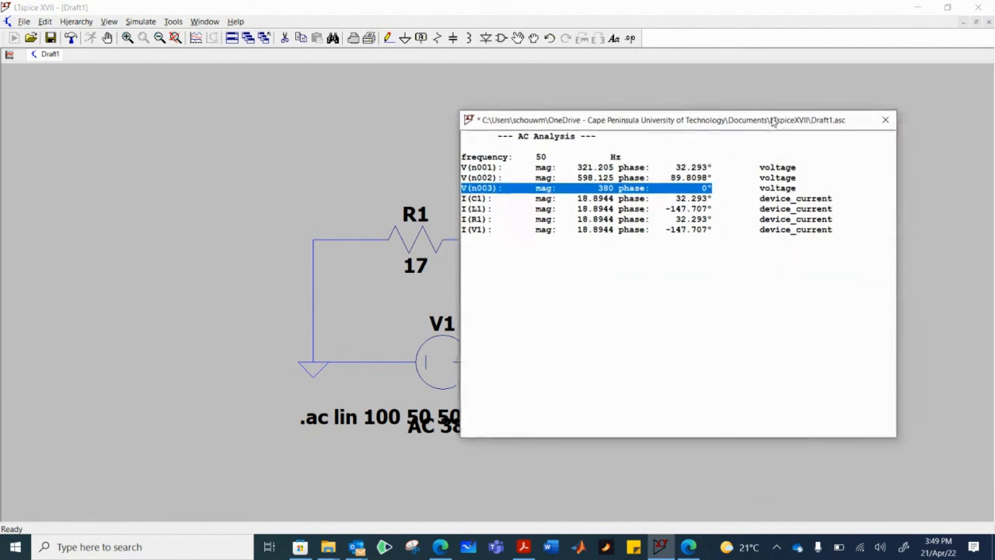
- Open the RLC Circuit _LT Spice presentation in PowerPoint and show slide 2 with the series circuit problem
key(super+r)
key(Return)
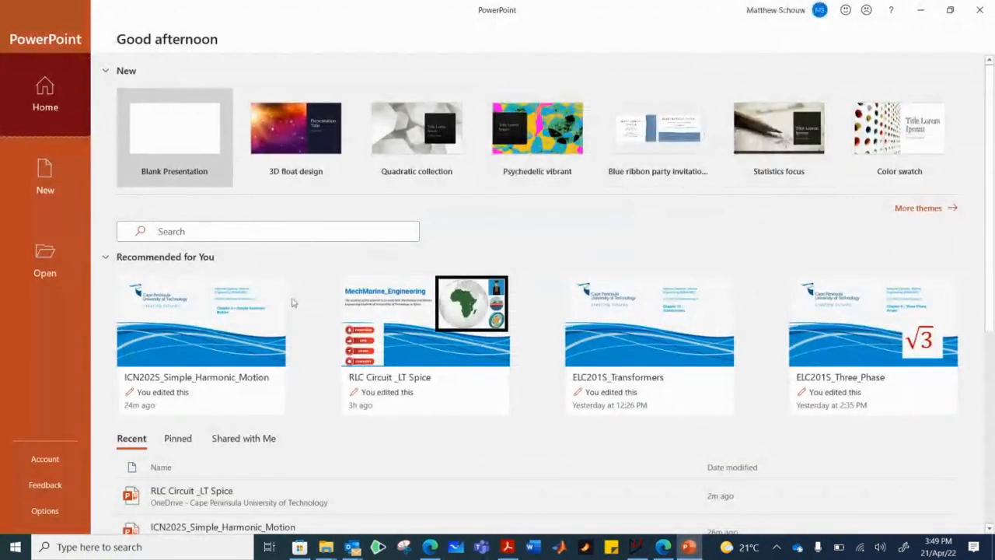
scroll(289, 285, down, 1)
click(334, 462)
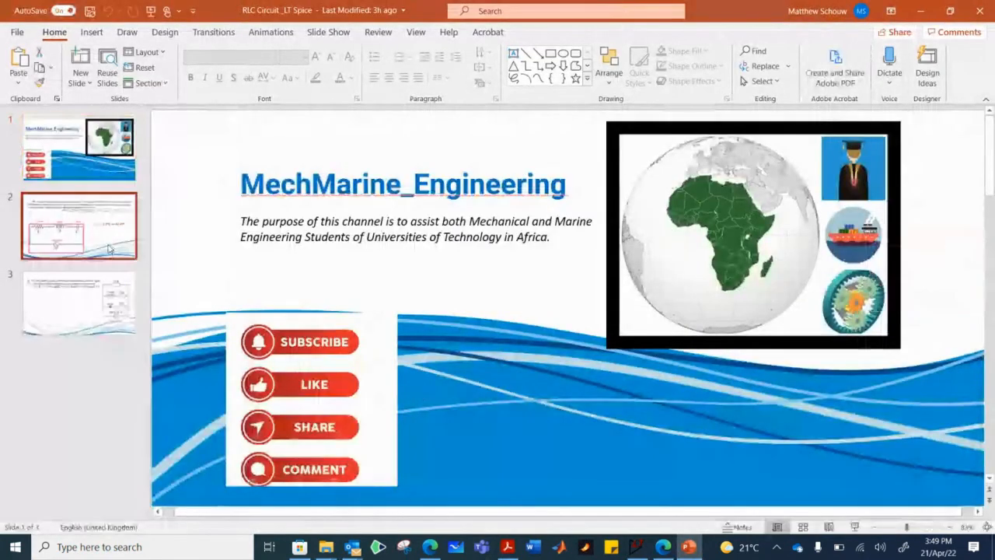
click(109, 248)
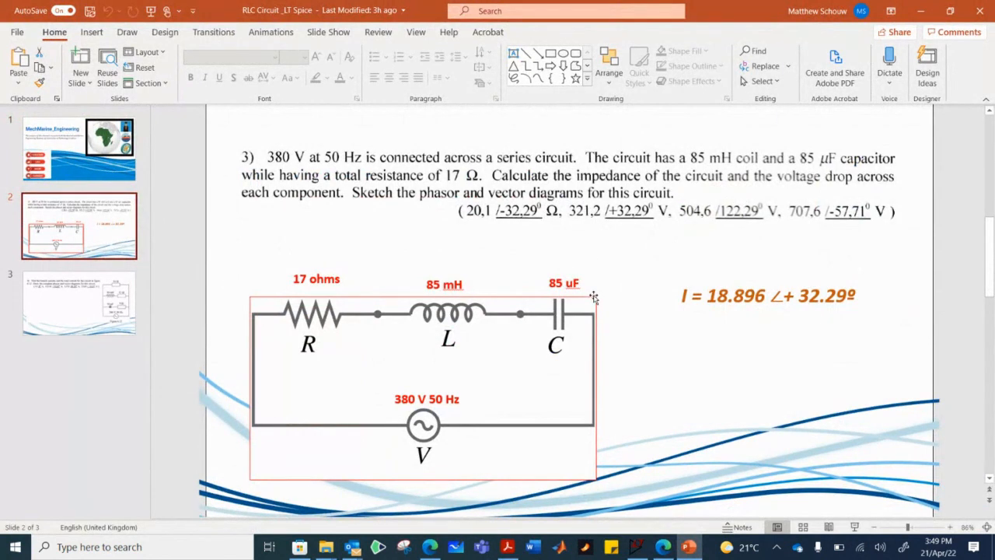
- Switch to LTspice and compare V(n001)'s magnitude and phase with the resistor voltage answer on the PowerPoint slide
click(637, 546)
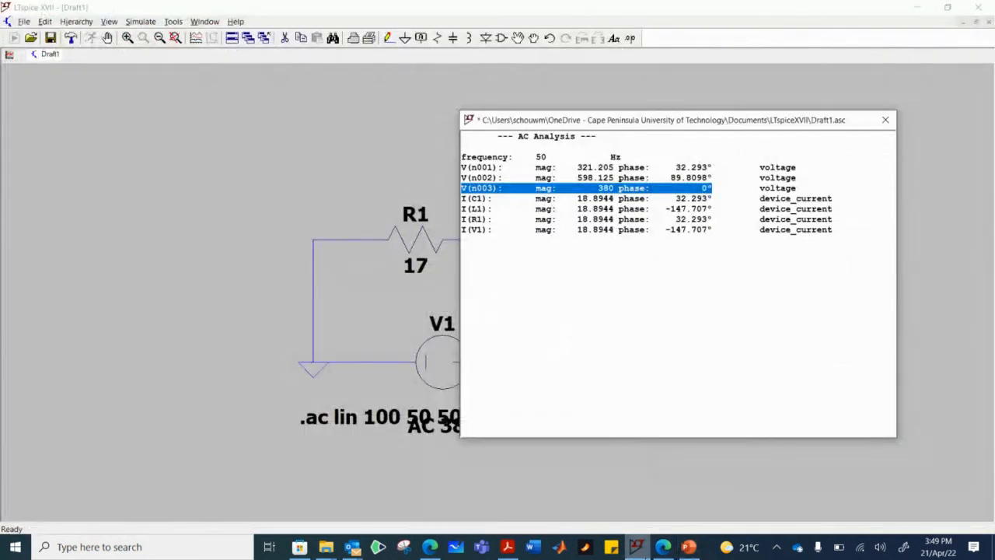
click(657, 178)
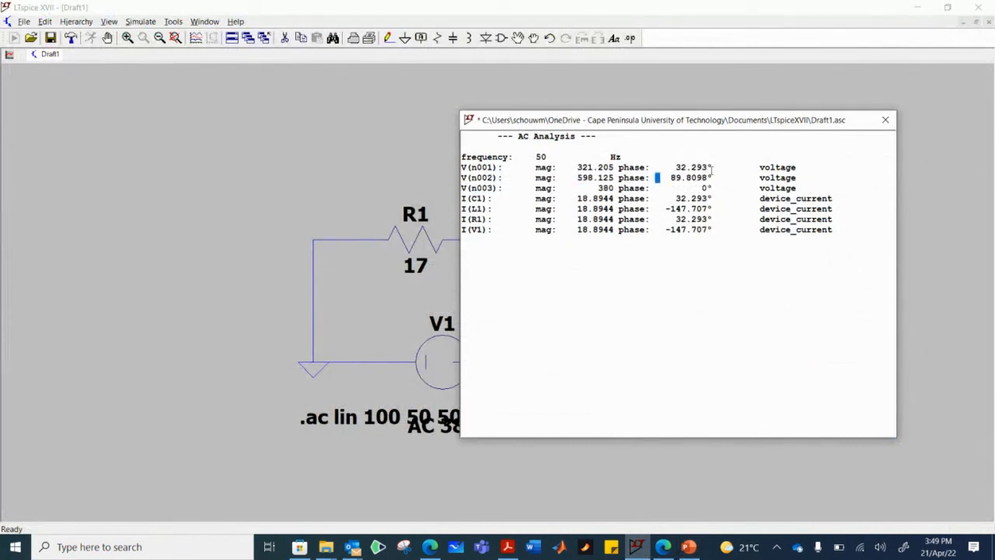
drag(711, 169, 462, 168)
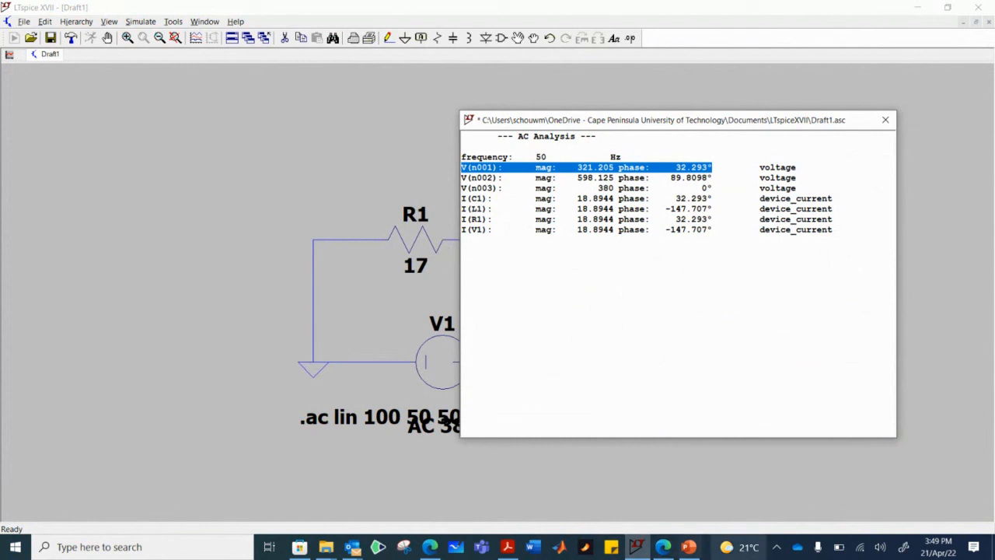
click(689, 546)
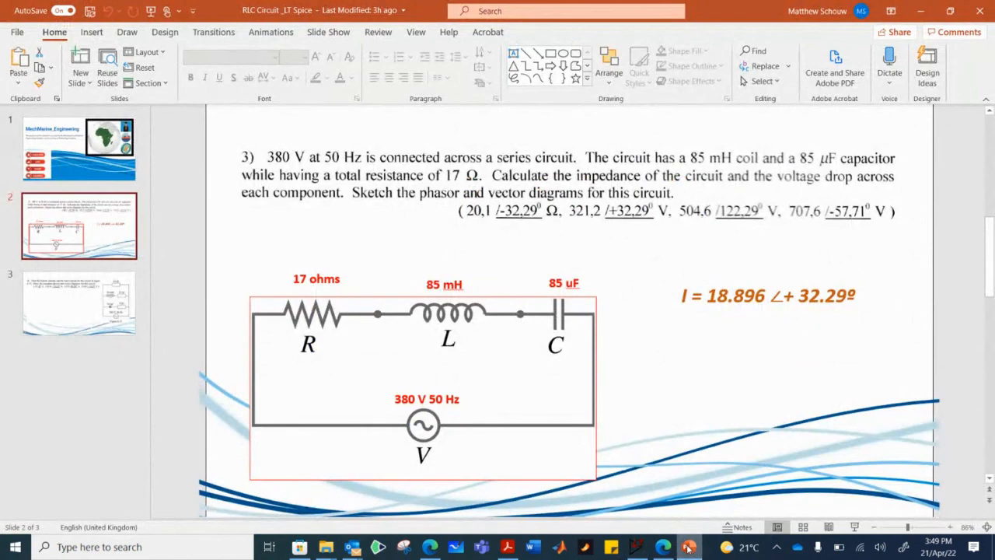
click(689, 546)
click(689, 547)
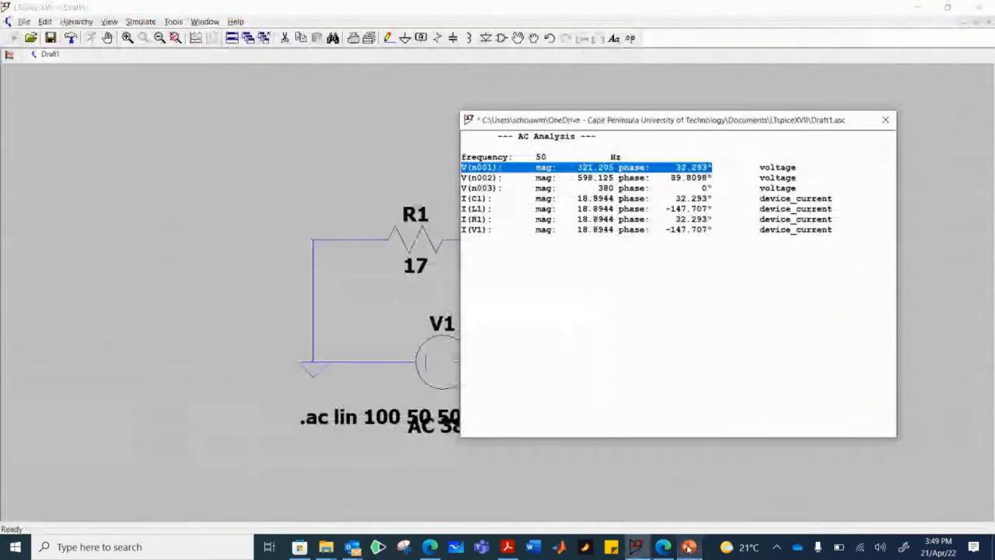
click(688, 547)
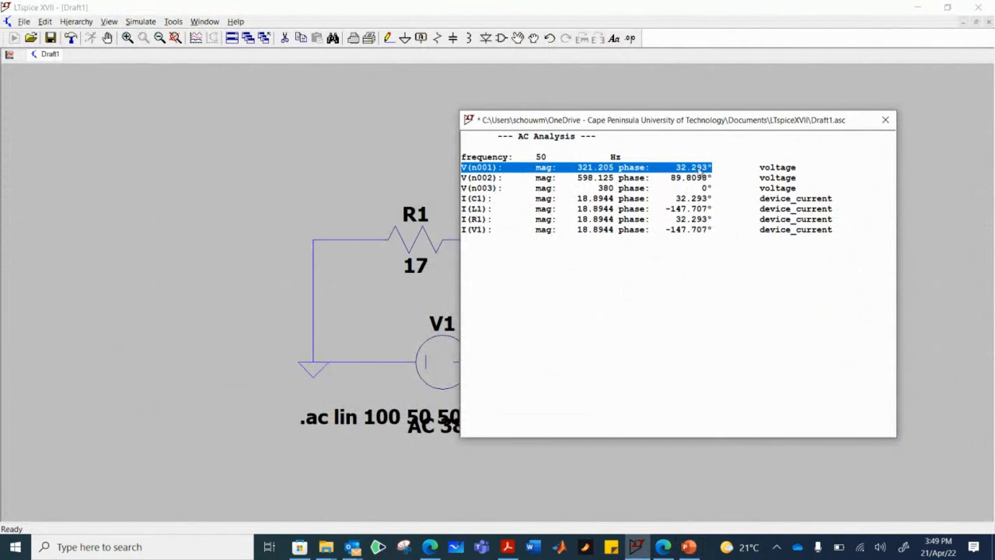
- Examine the magnitudes and phases of node voltages V(n001), V(n002) and V(n003) in the LTspice AC analysis results
drag(719, 168, 536, 190)
click(776, 188)
drag(776, 188, 504, 173)
click(498, 169)
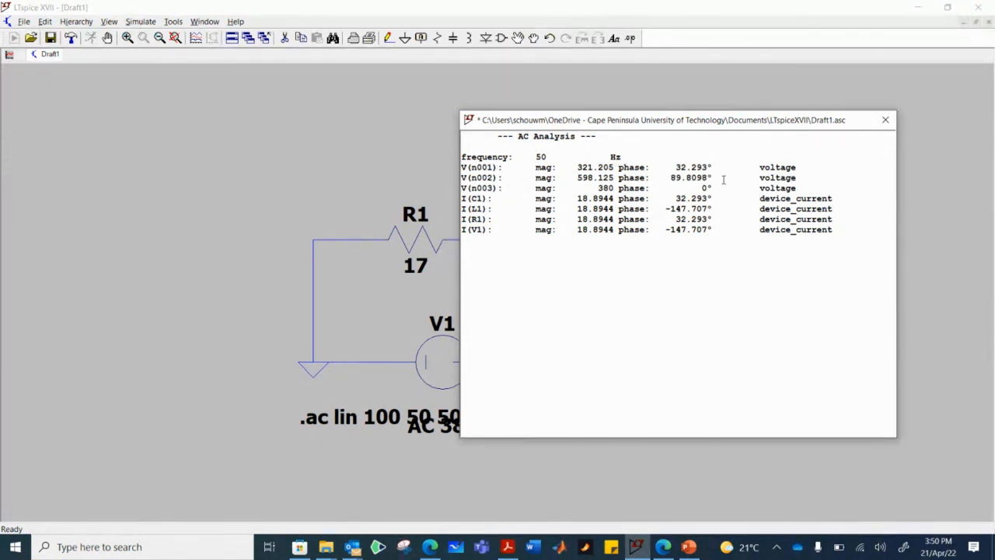
drag(727, 188, 471, 189)
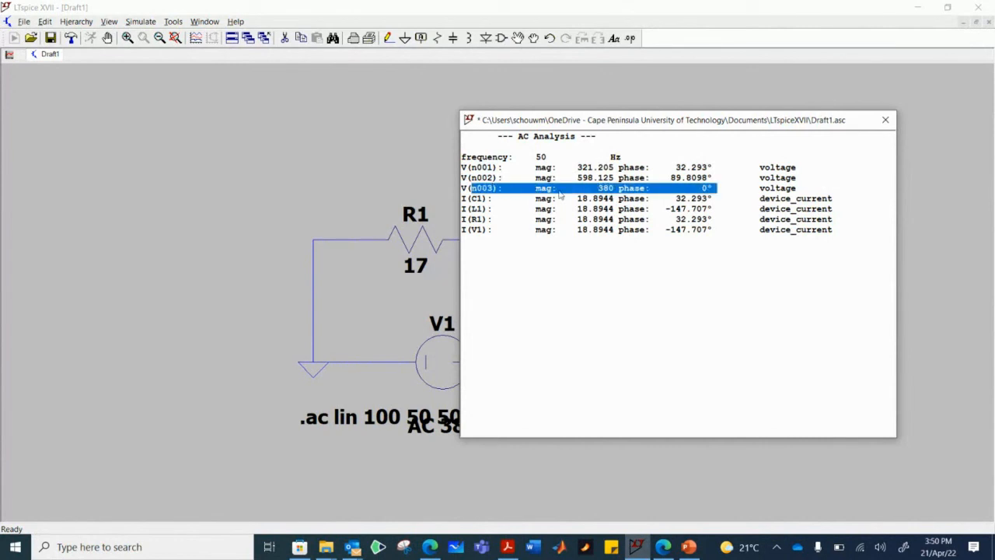
click(697, 228)
drag(724, 176, 549, 189)
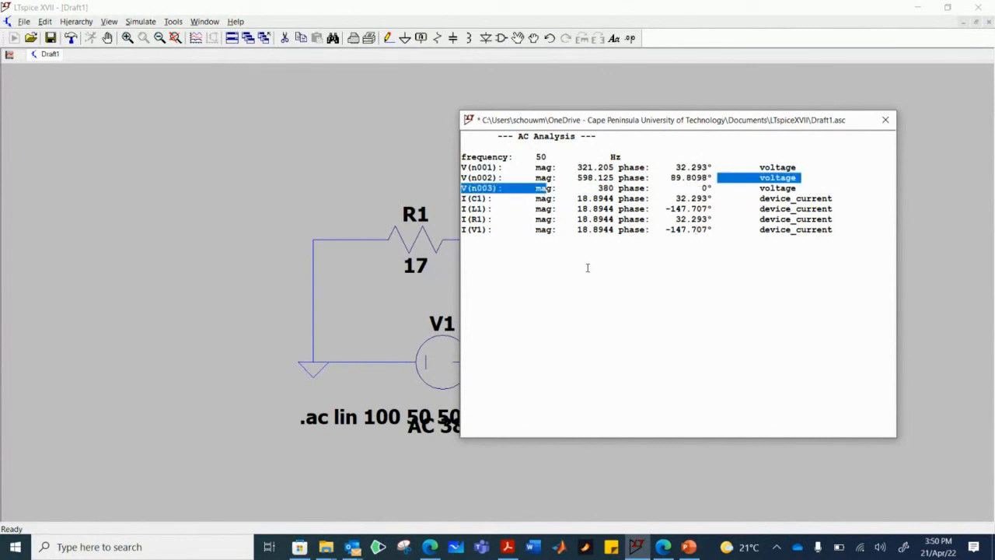
click(587, 267)
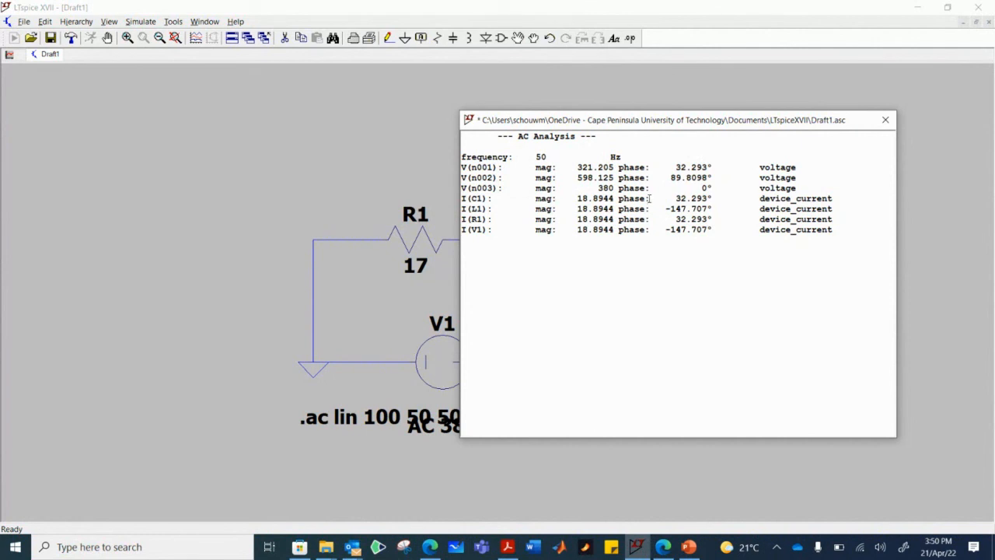
- Stop sharing the screen with the ca.bbcollab.com session
click(661, 551)
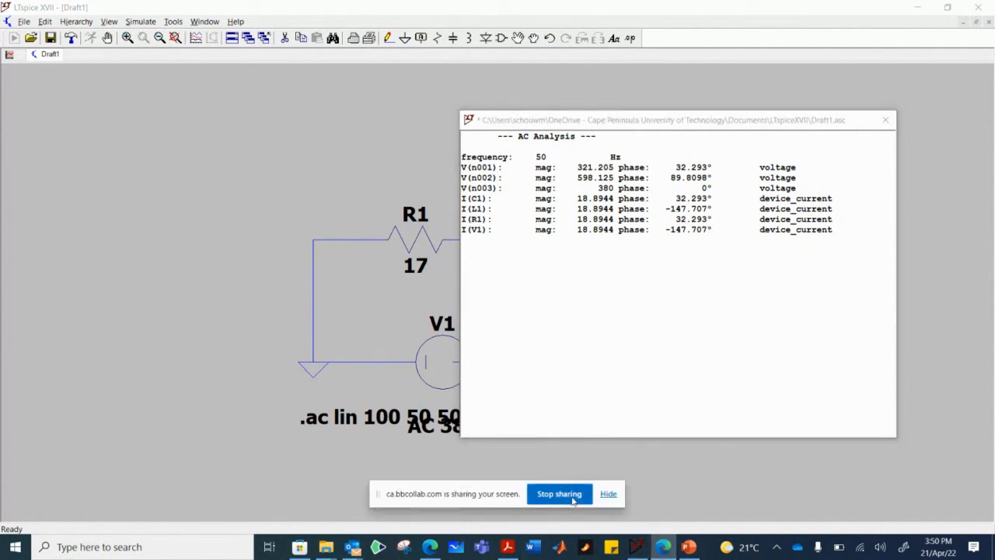
mouse_move(672, 552)
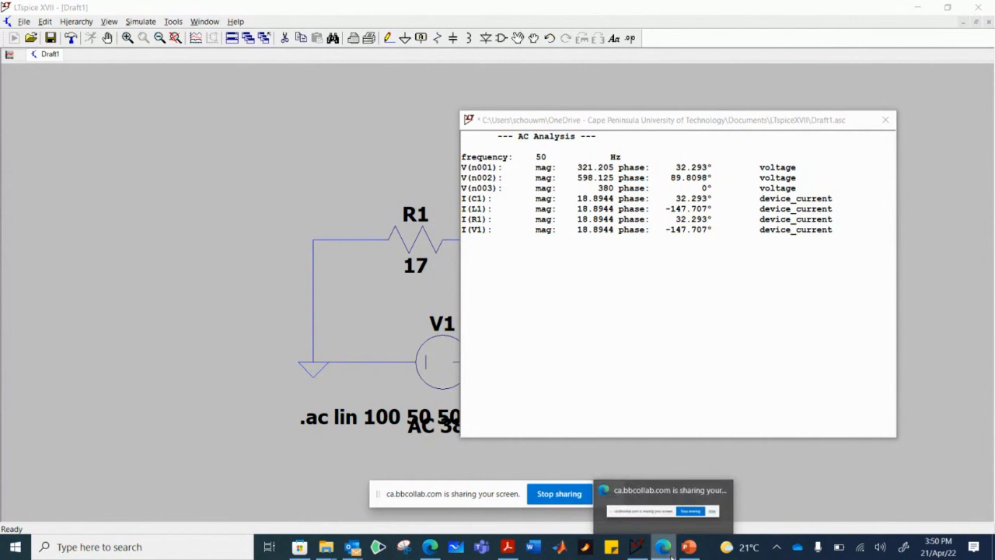
key(alt+Tab)
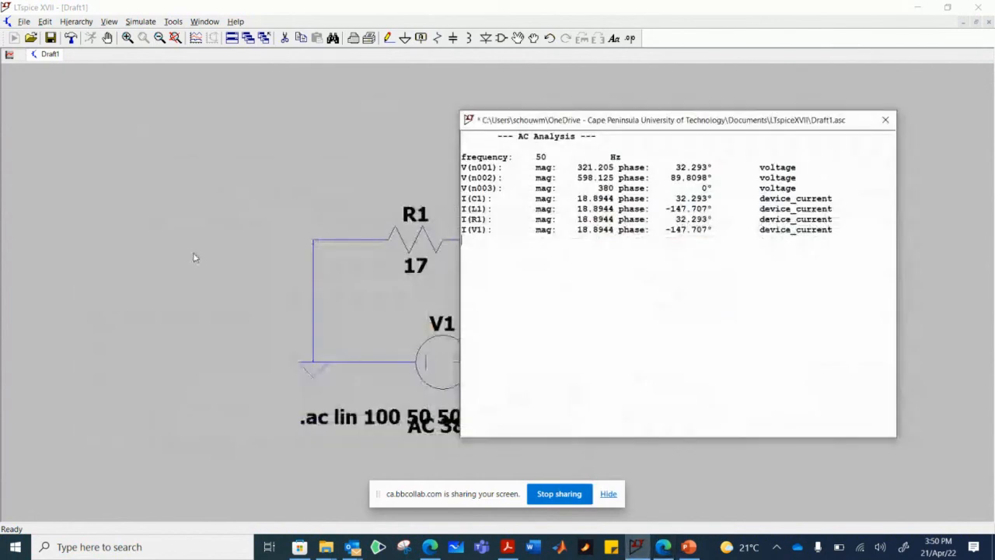
click(569, 495)
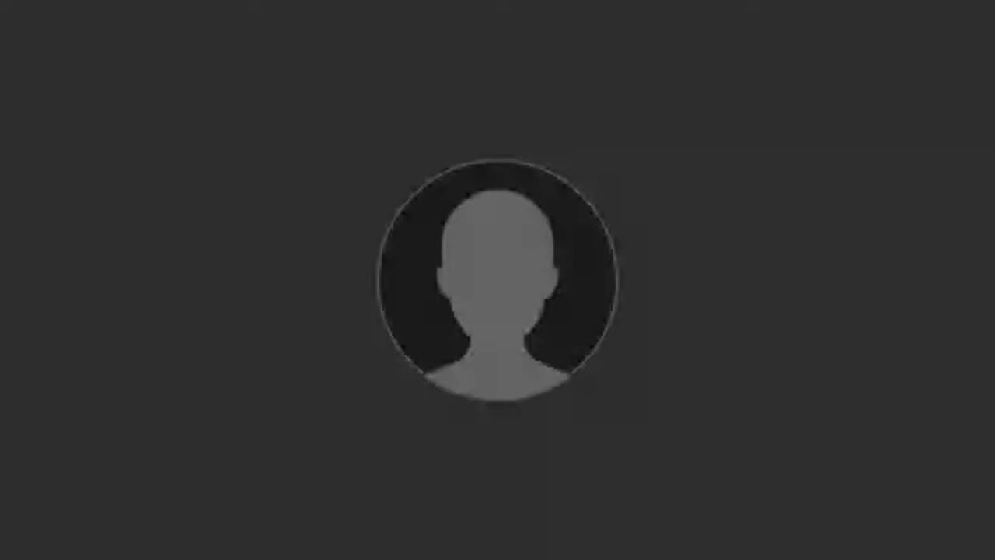